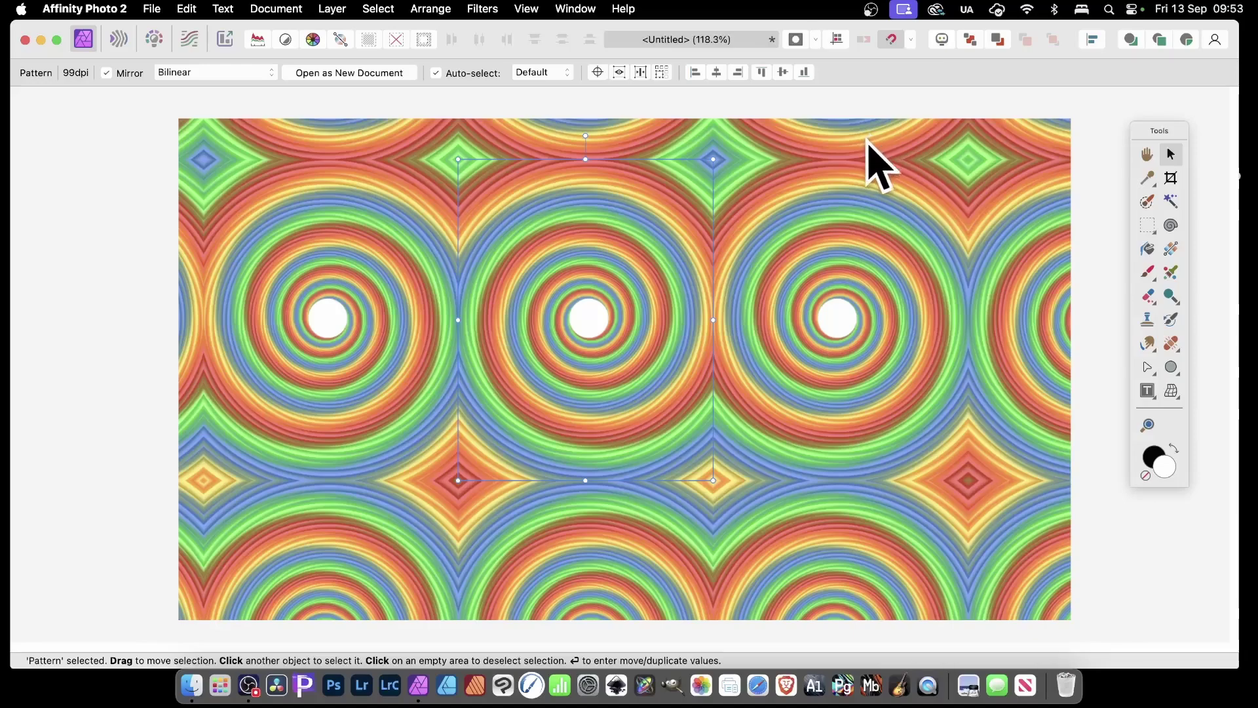
Rotate the pattern layer, then clear the canvas by deleting both the pattern and the spiral pixel layer
left_click_drag(585, 140, 688, 174)
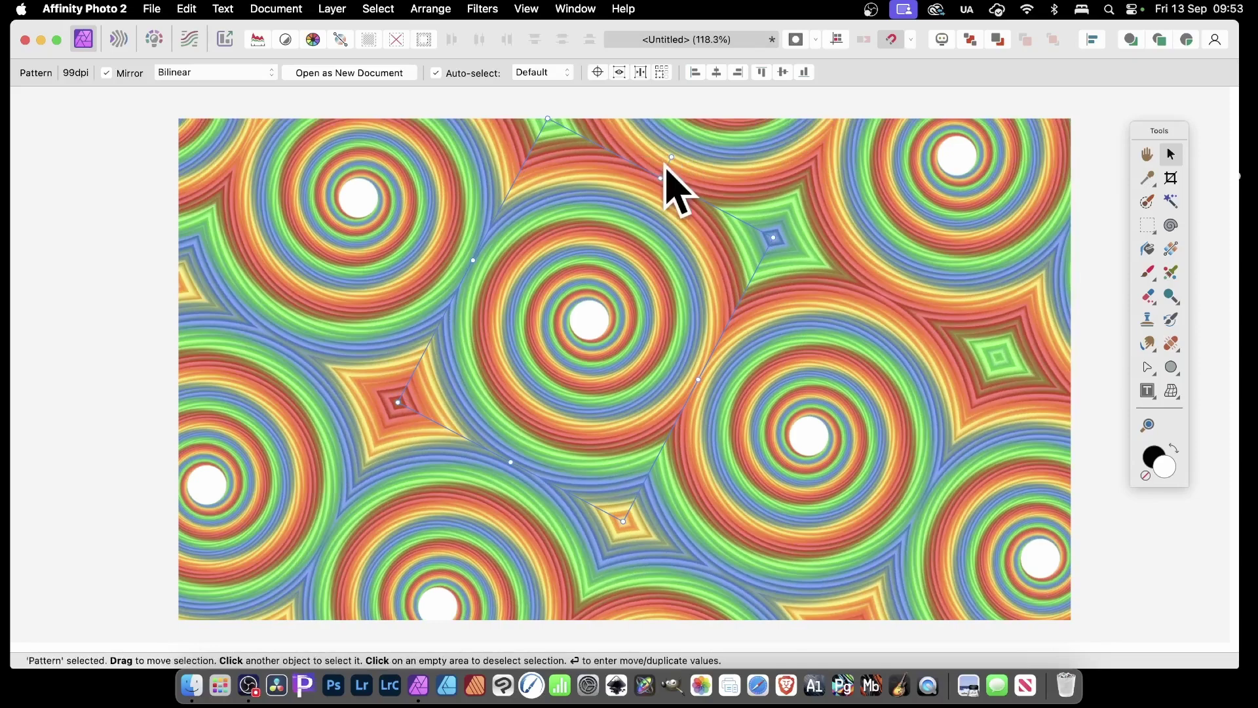
key("Delete")
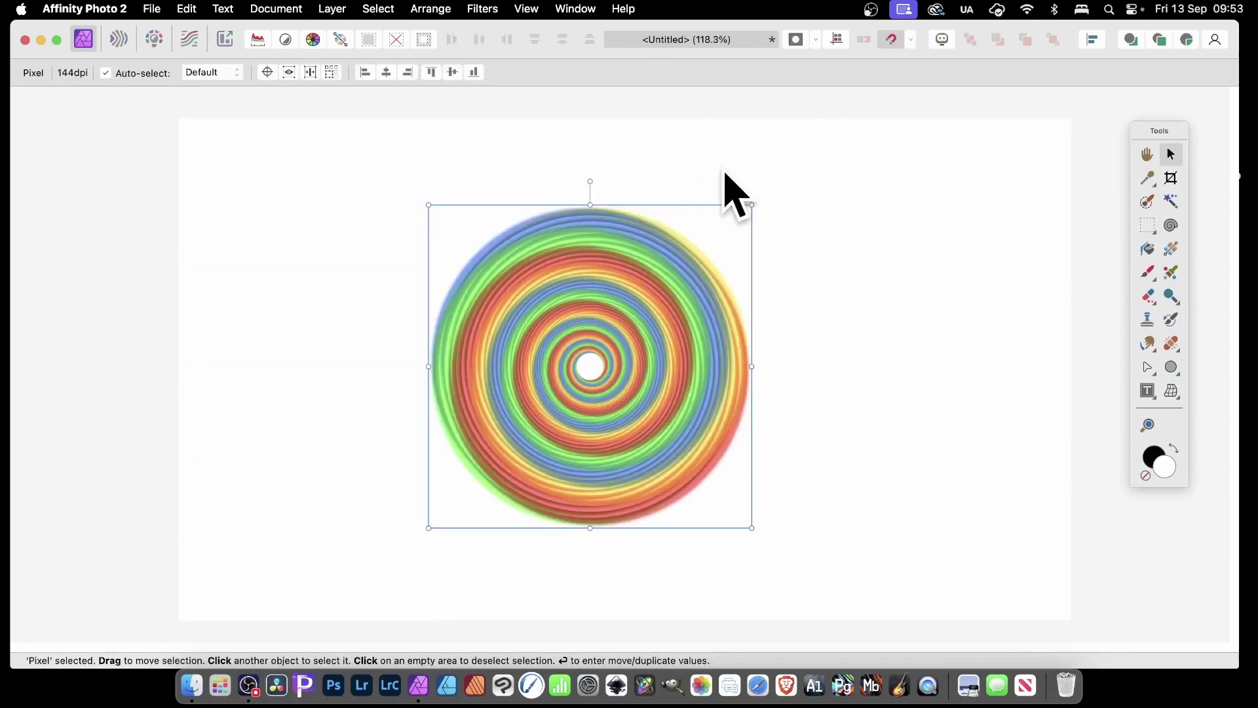
key("Delete")
Draw a large white circle without a stroke near the middle of the empty canvas using the Ellipse tool
left_click(1171, 367)
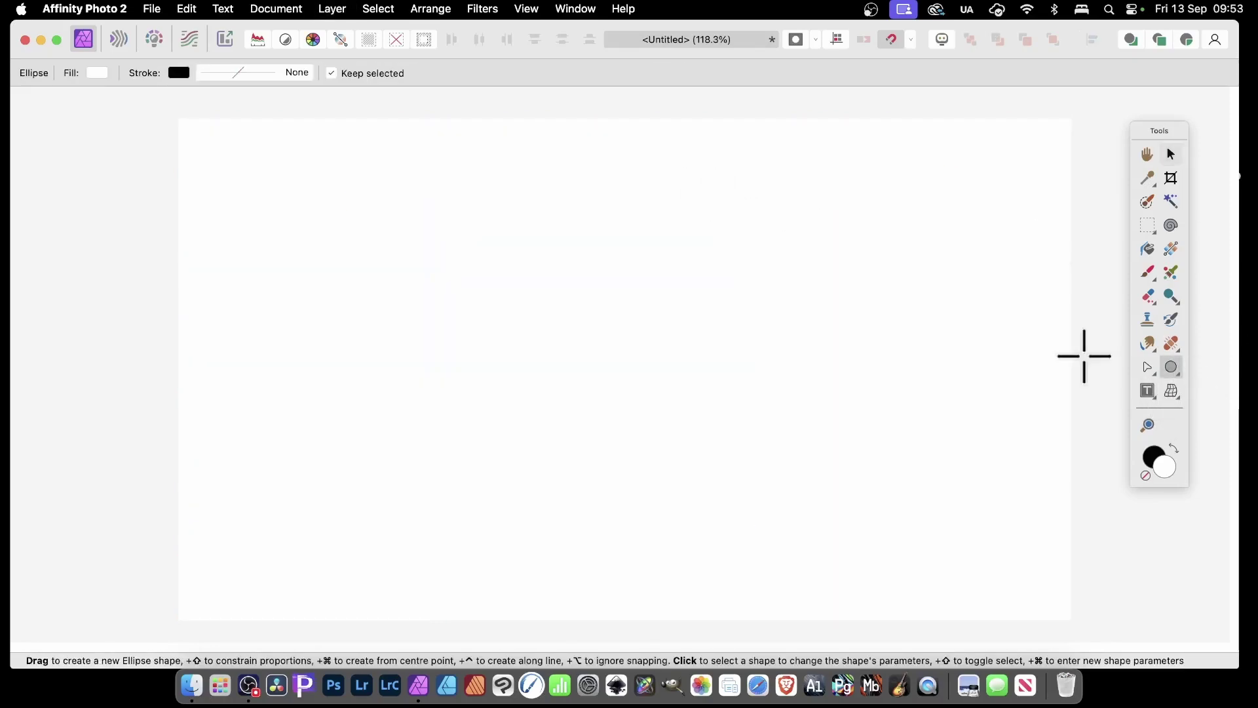
left_click_drag(440, 209, 809, 545)
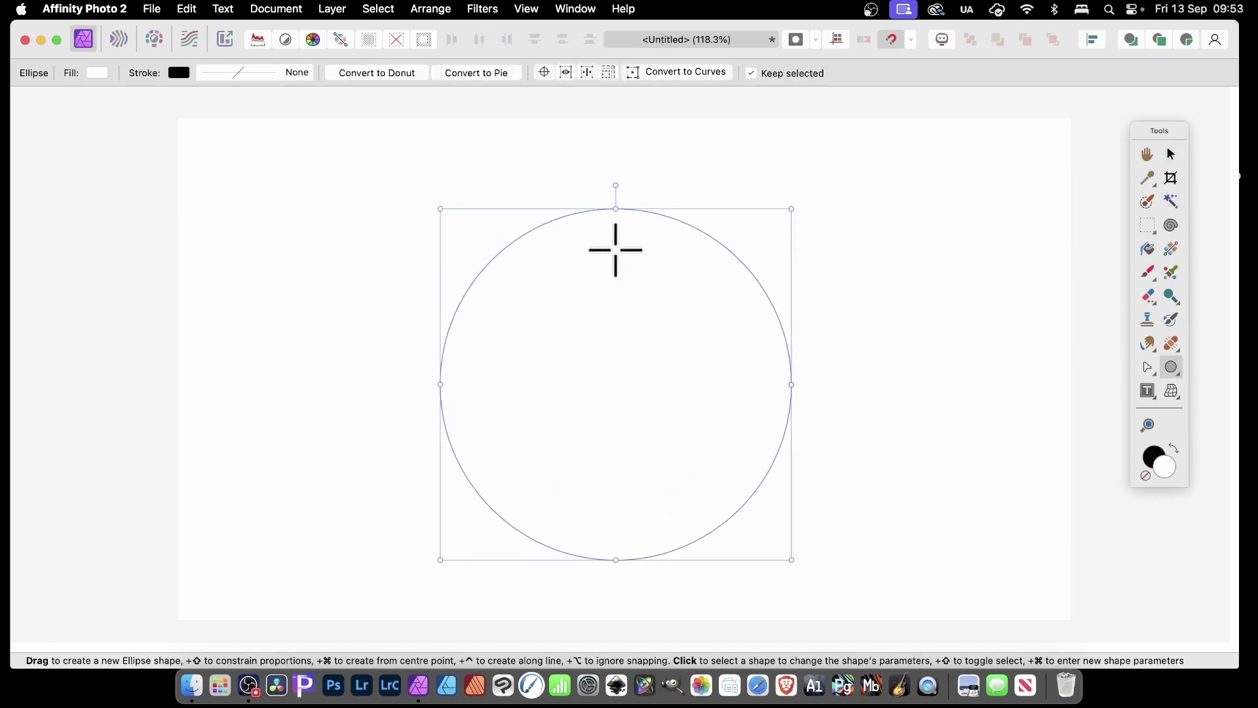
Add an Outer Shadow layer effect to the circle with radius 18.6 px, offset 24.9 px and intensity 56%
right_click(615, 250)
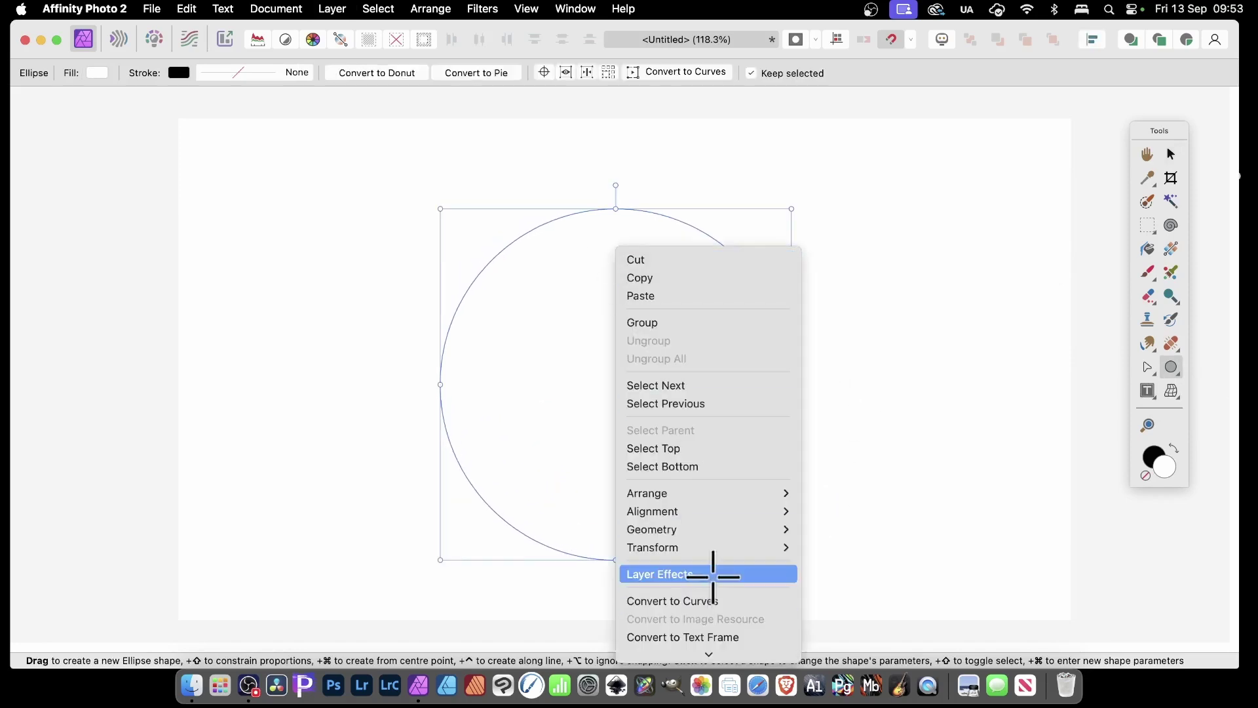
left_click(713, 574)
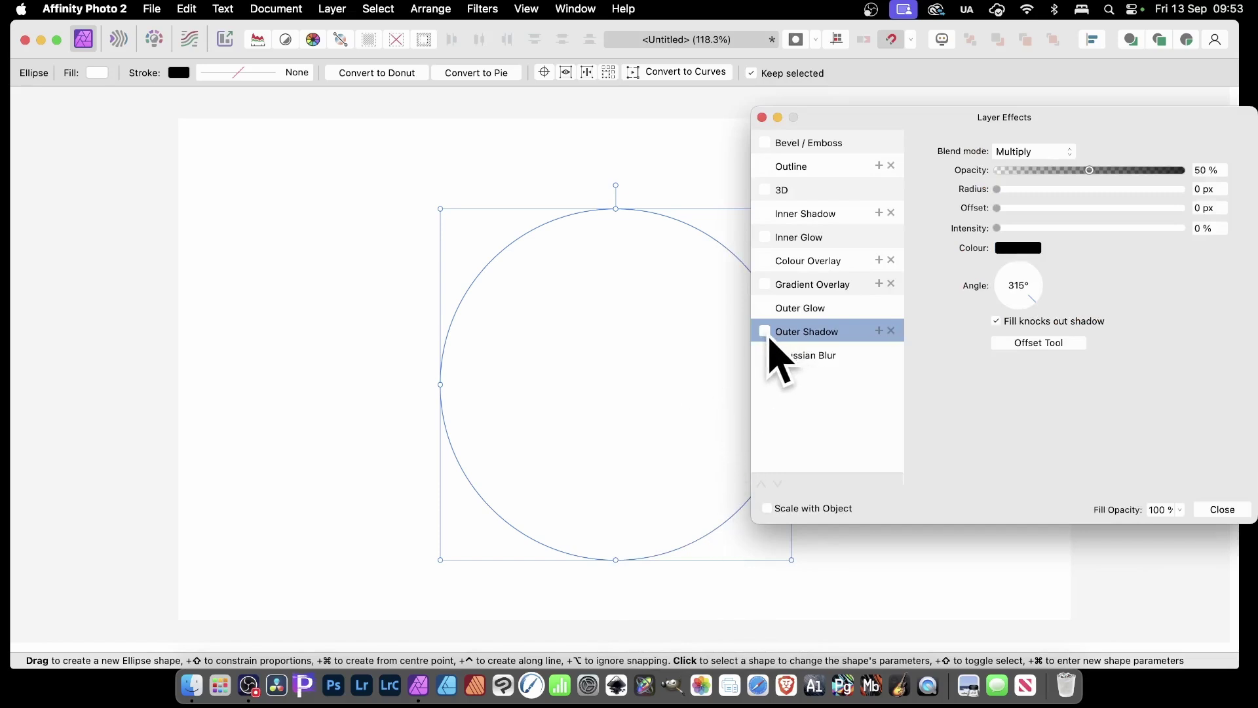
left_click(765, 332)
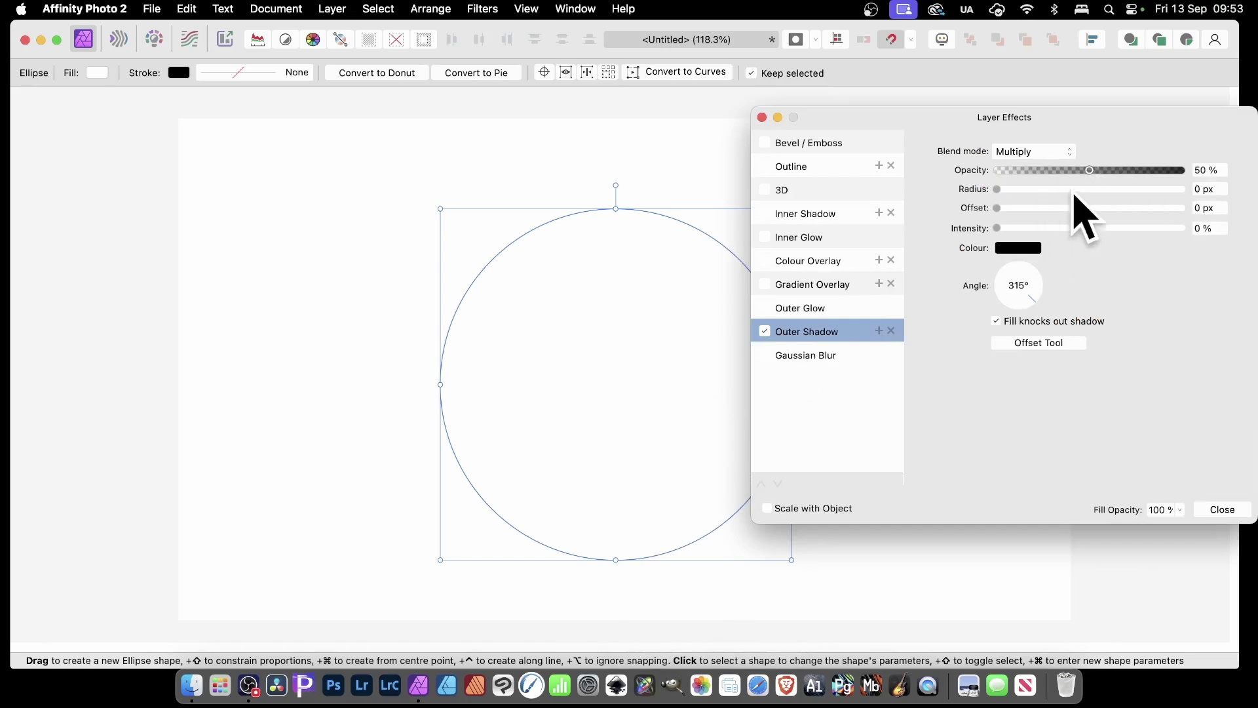
left_click(1094, 189)
left_click(1107, 207)
left_click(1102, 228)
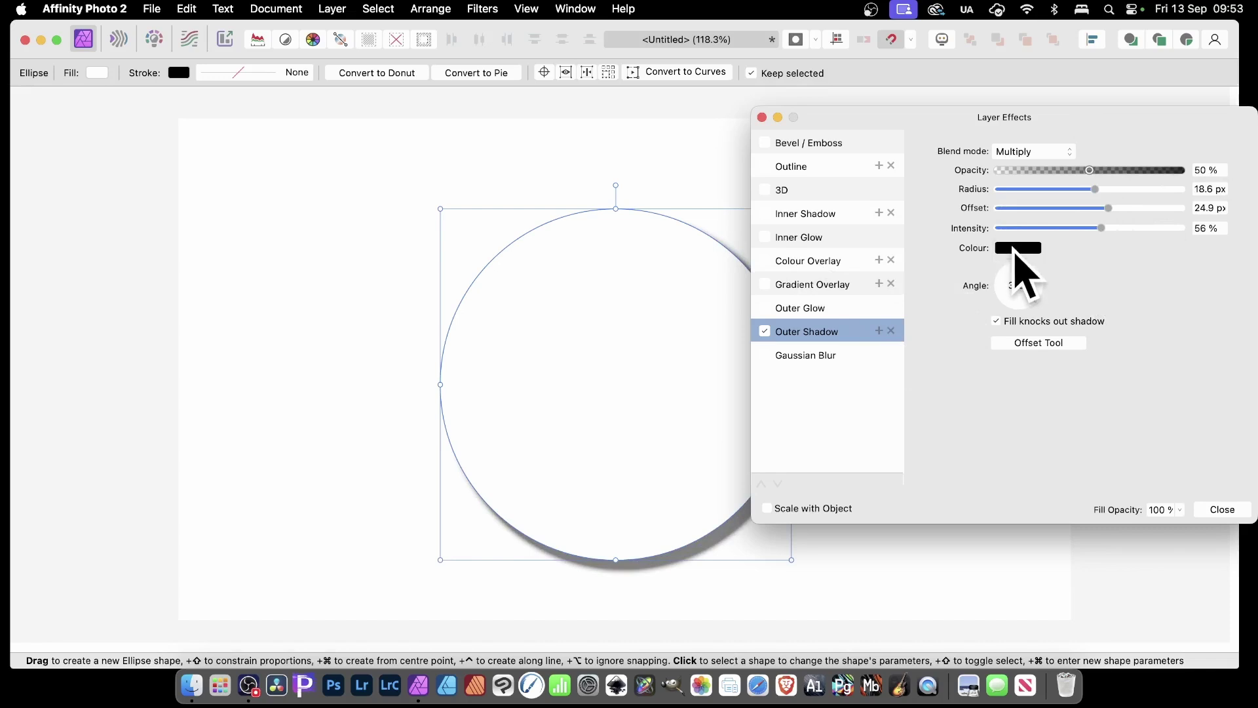
Set the outer shadow's colour to red (FF0000) and its angle to 270°
left_click(1013, 249)
left_click_drag(1107, 374, 1163, 374)
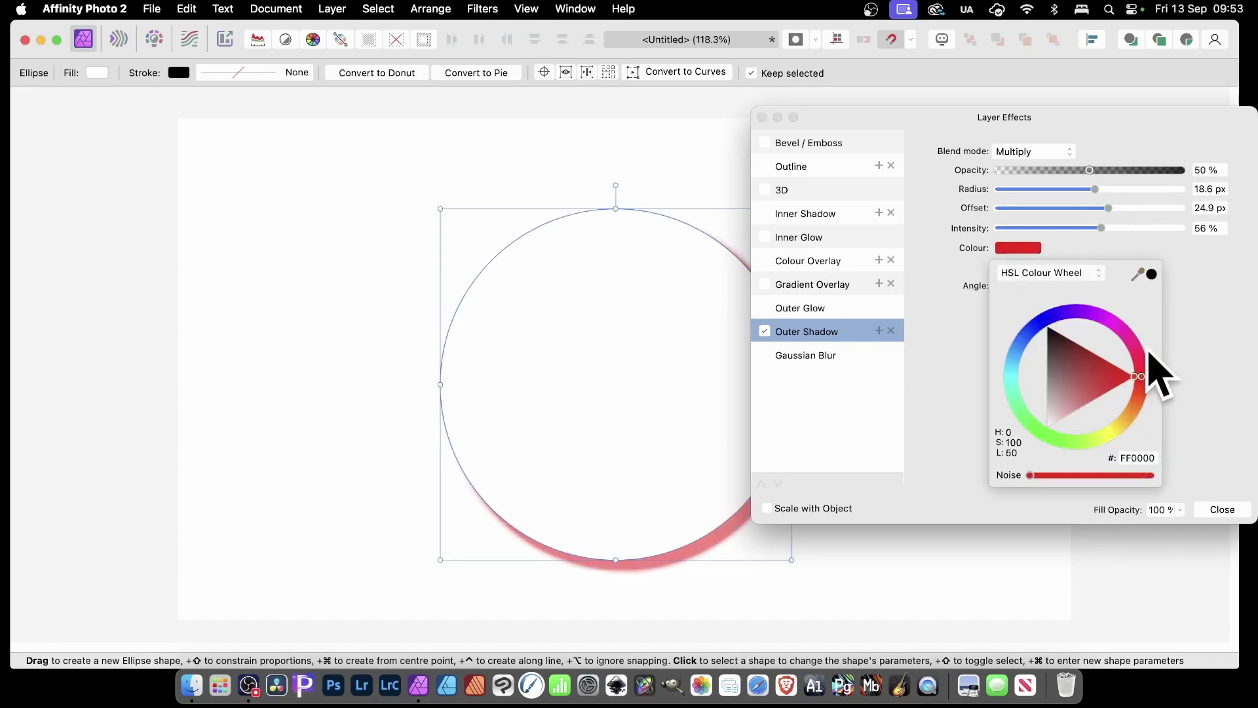
left_click(944, 341)
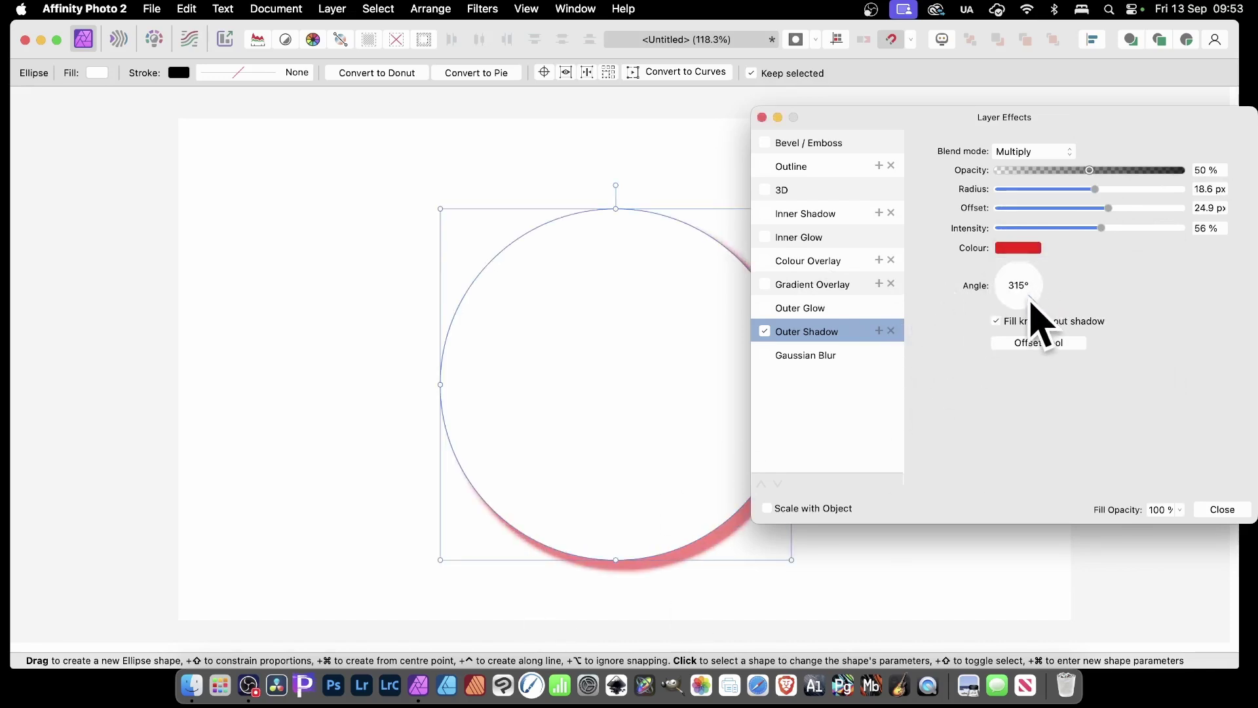
left_click(1020, 314)
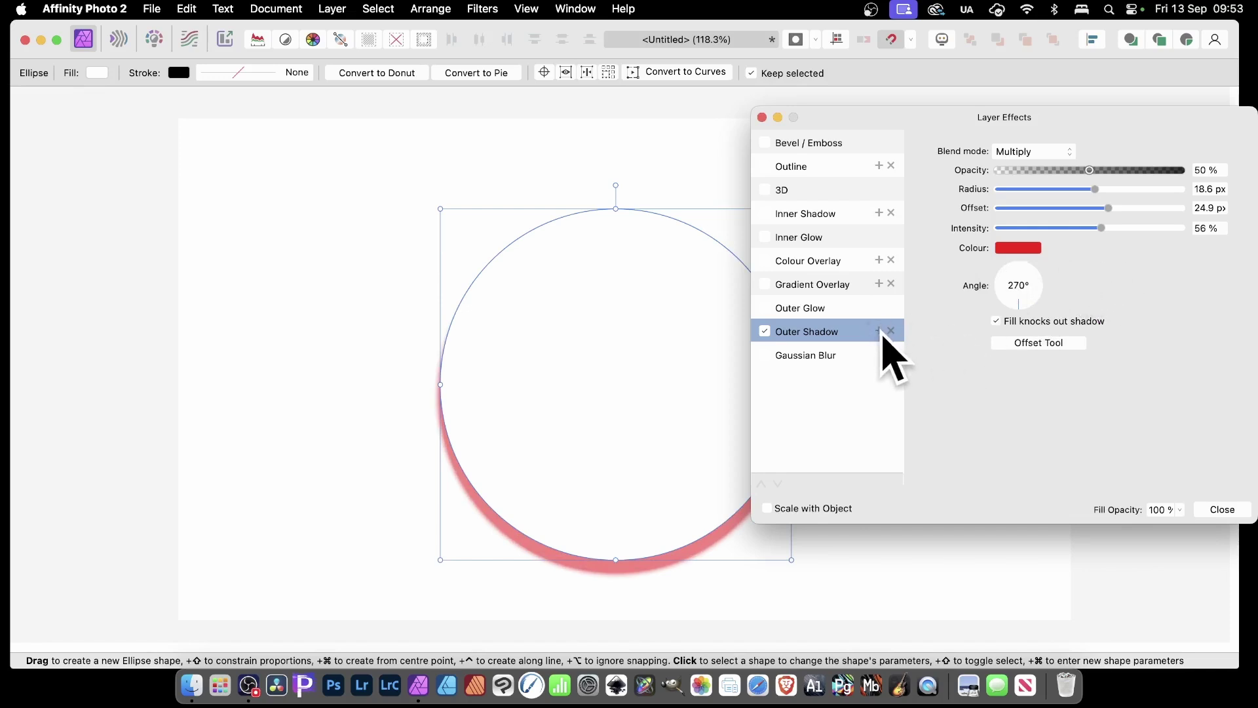
Add a second outer shadow to the circle at an angle of 180° and colour it green (00FF09)
left_click(880, 331)
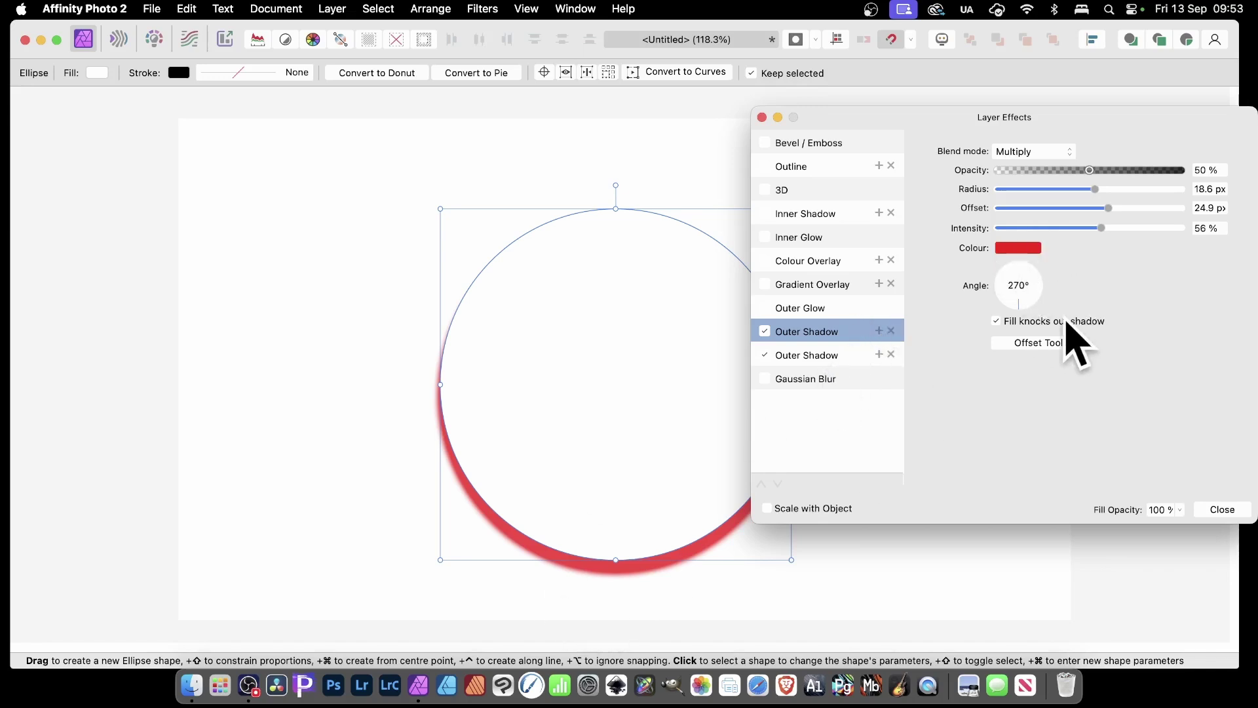
key("super+d")
left_click_drag(1021, 321, 988, 292)
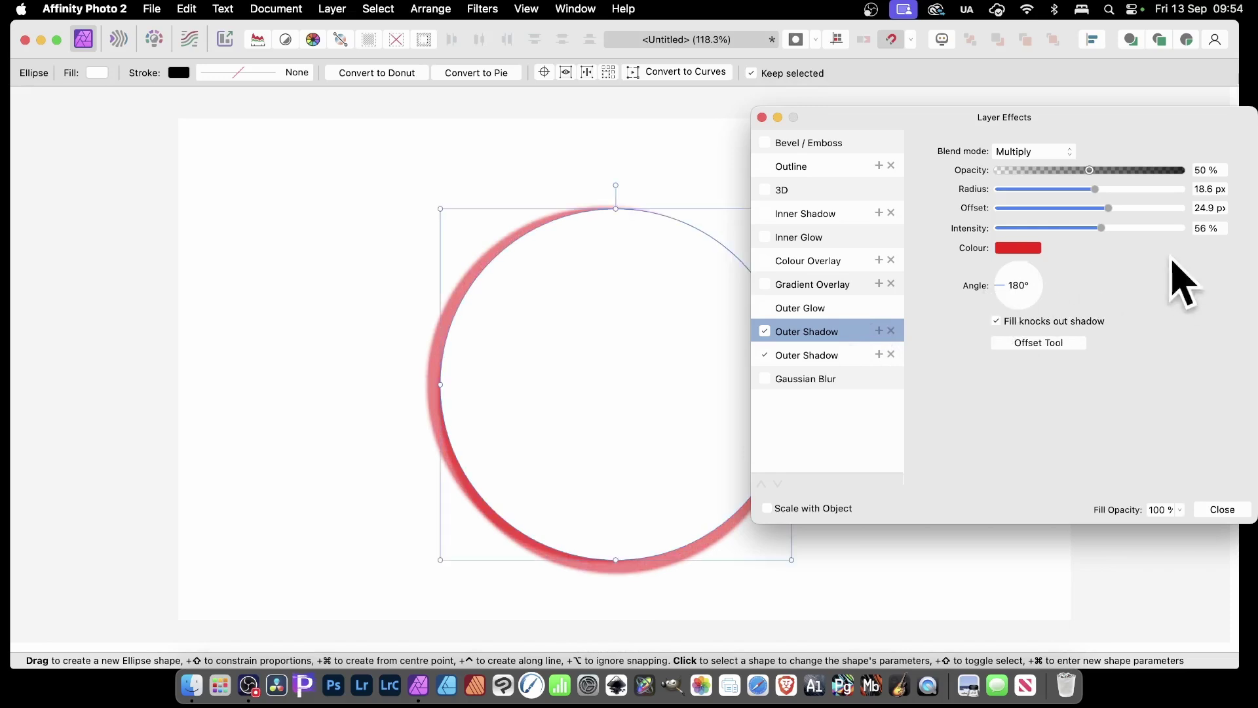
left_click(1015, 247)
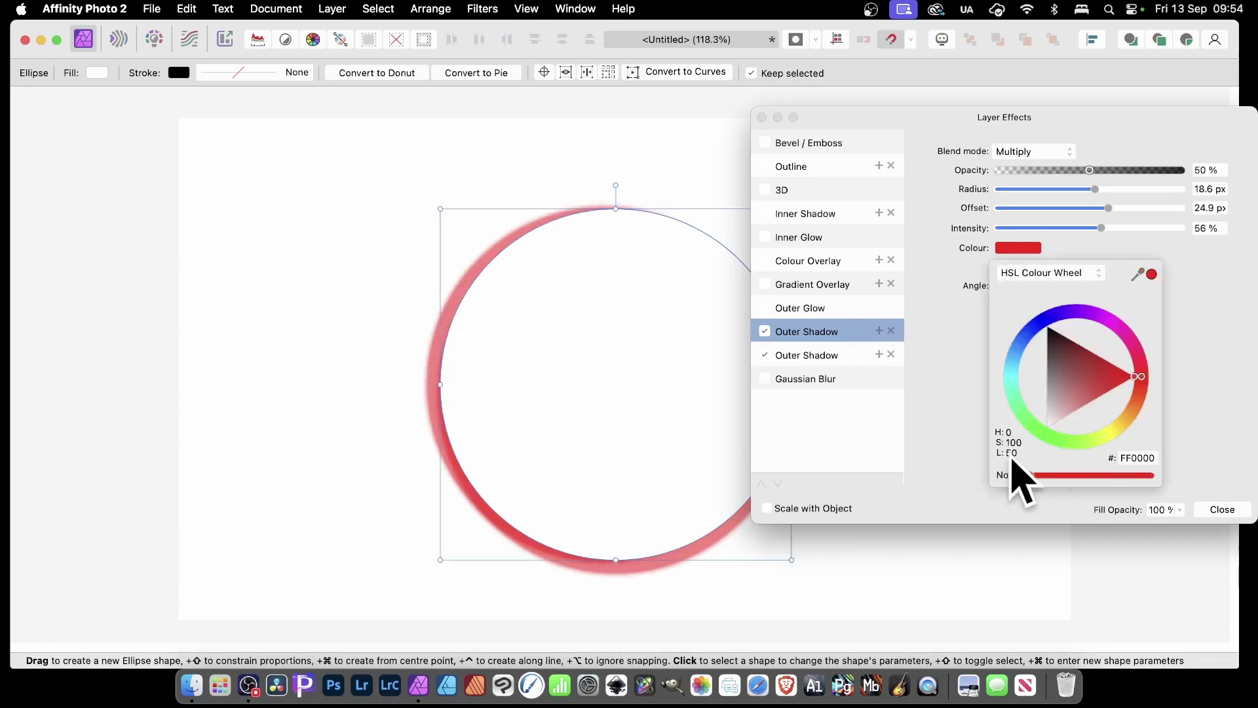
left_click(1043, 429)
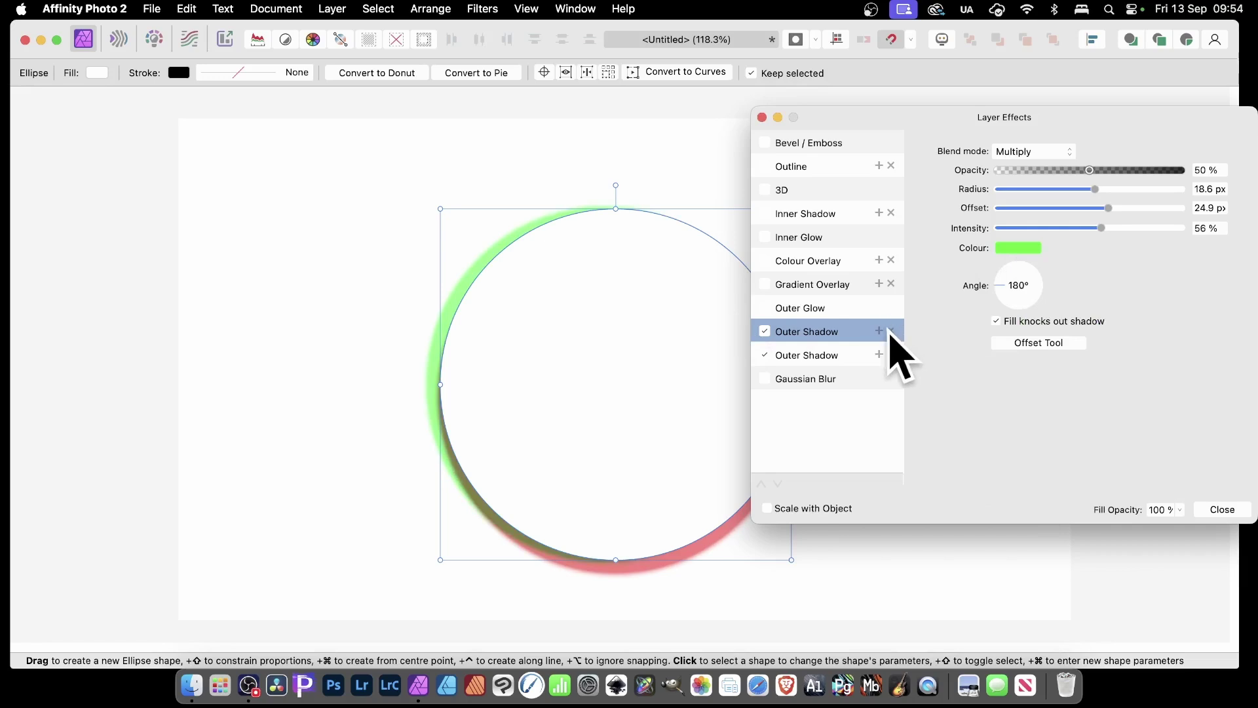
Add a third outer shadow to the circle at an angle of 90° and colour it blue
left_click(879, 331)
left_click_drag(1031, 289, 1016, 266)
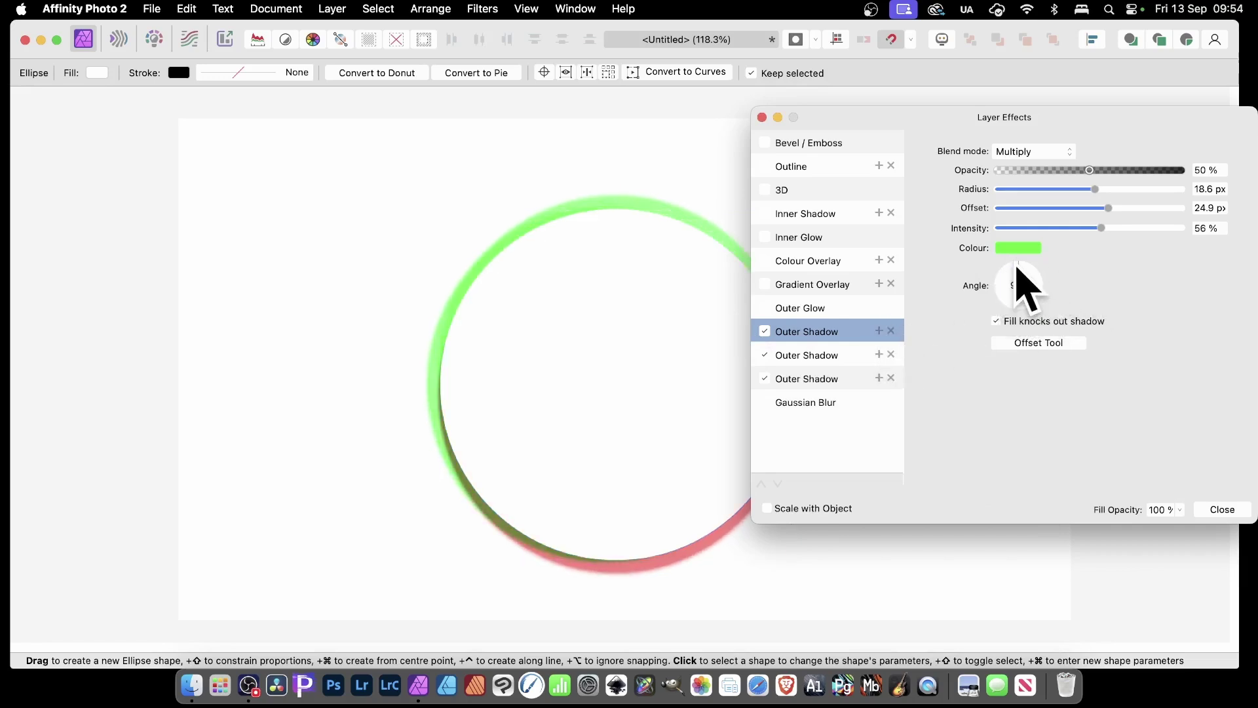
left_click(1018, 247)
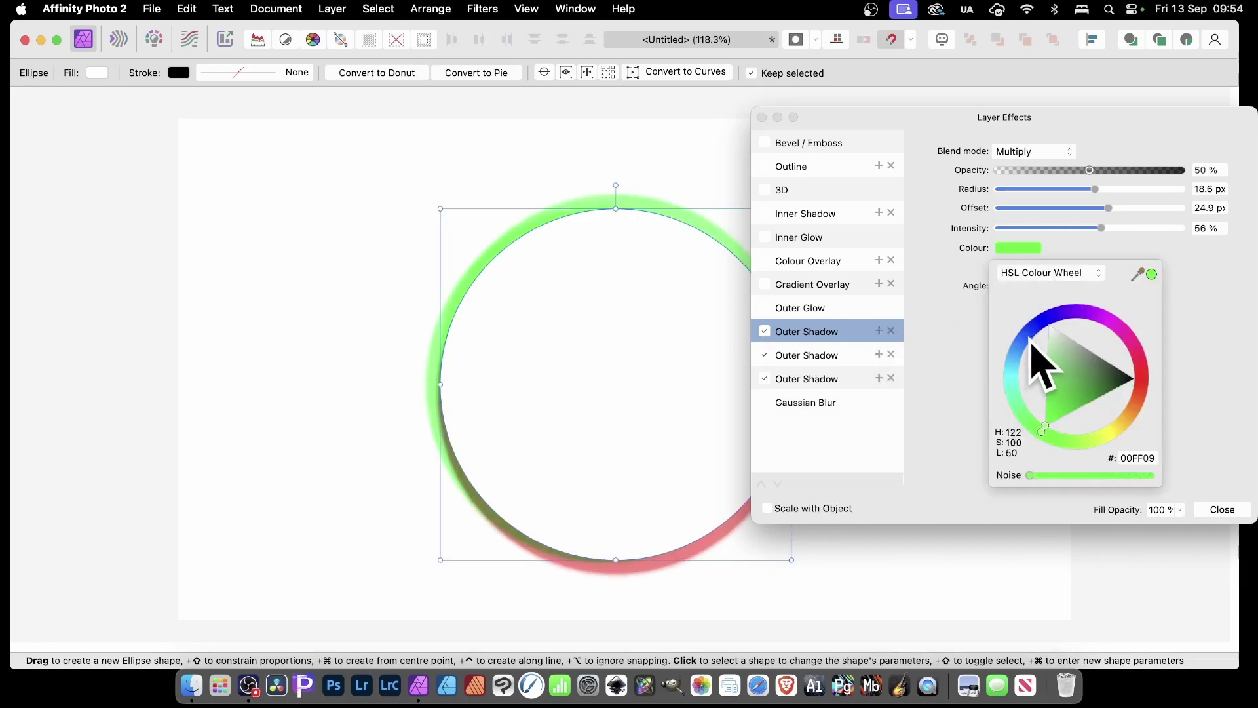
left_click(1027, 338)
left_click(941, 323)
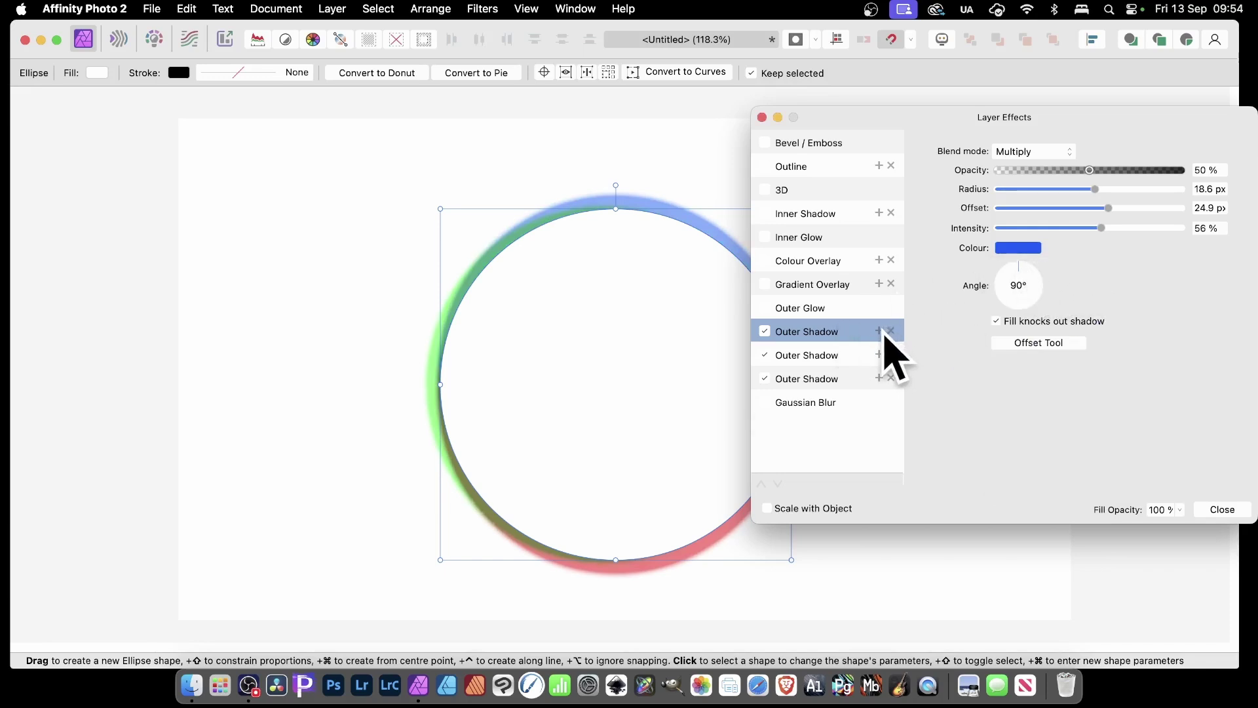
Add a fourth outer shadow at an angle of 0°, colour it yellow (FFE400), and close the layer effects
left_click(880, 331)
left_click_drag(1039, 283, 1049, 287)
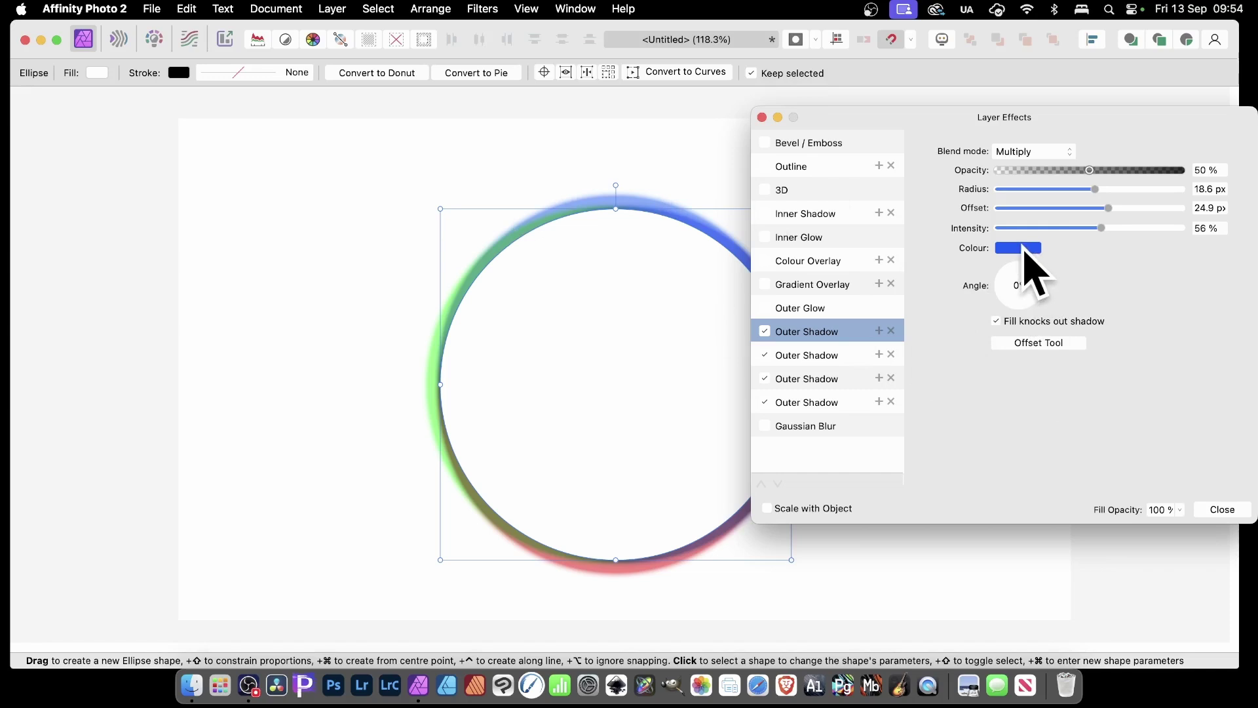
left_click(1024, 250)
left_click_drag(1137, 427, 1124, 450)
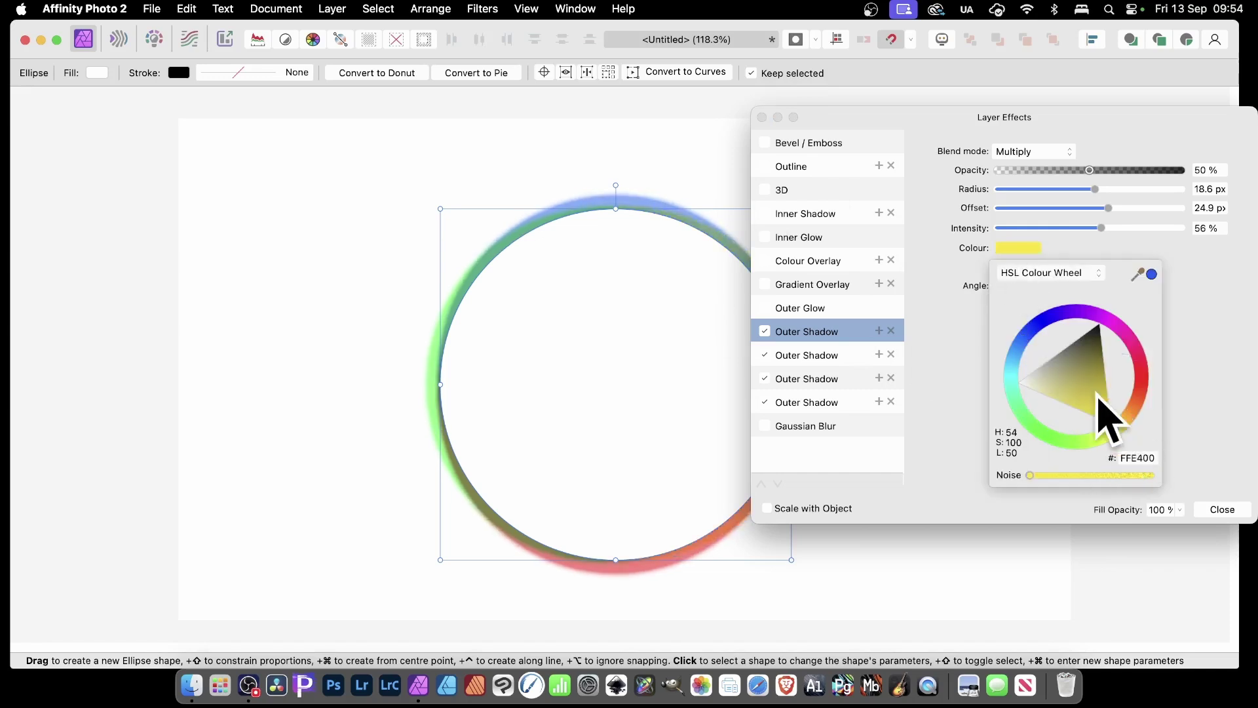
left_click(1236, 511)
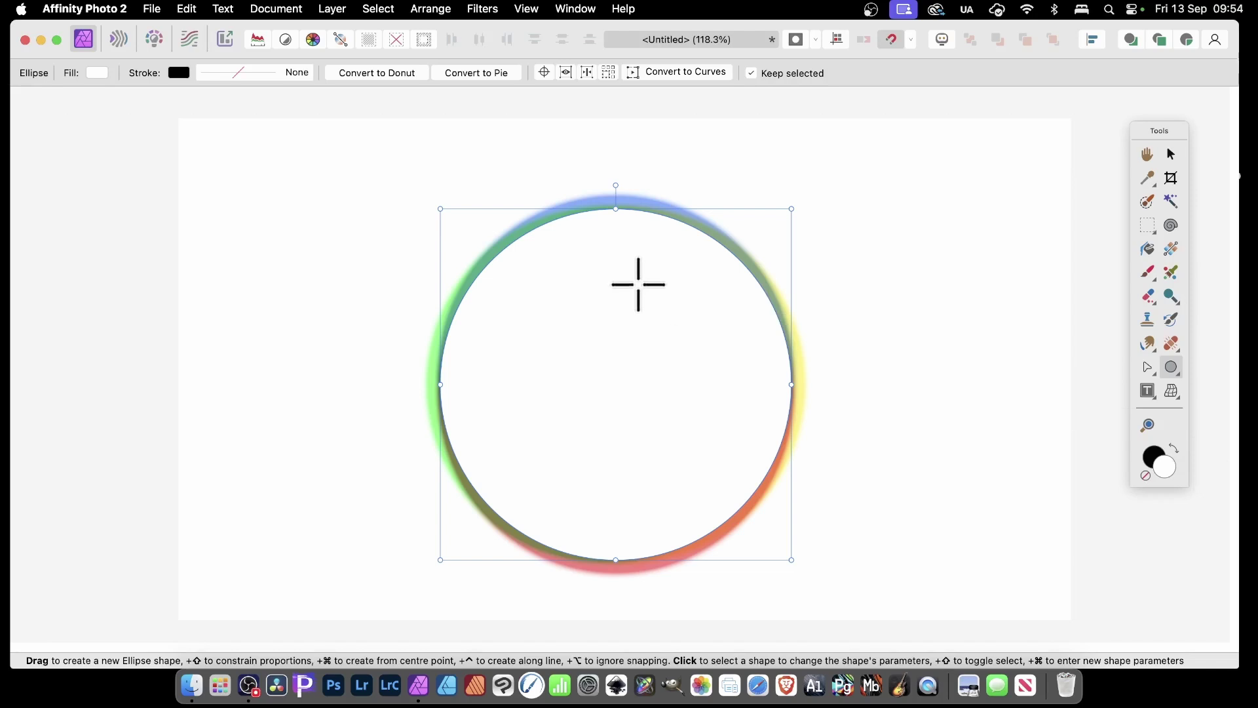
Rasterise the circle with Preserve layer FX turned off, so the coloured shadows are baked into the pixels
right_click(615, 251)
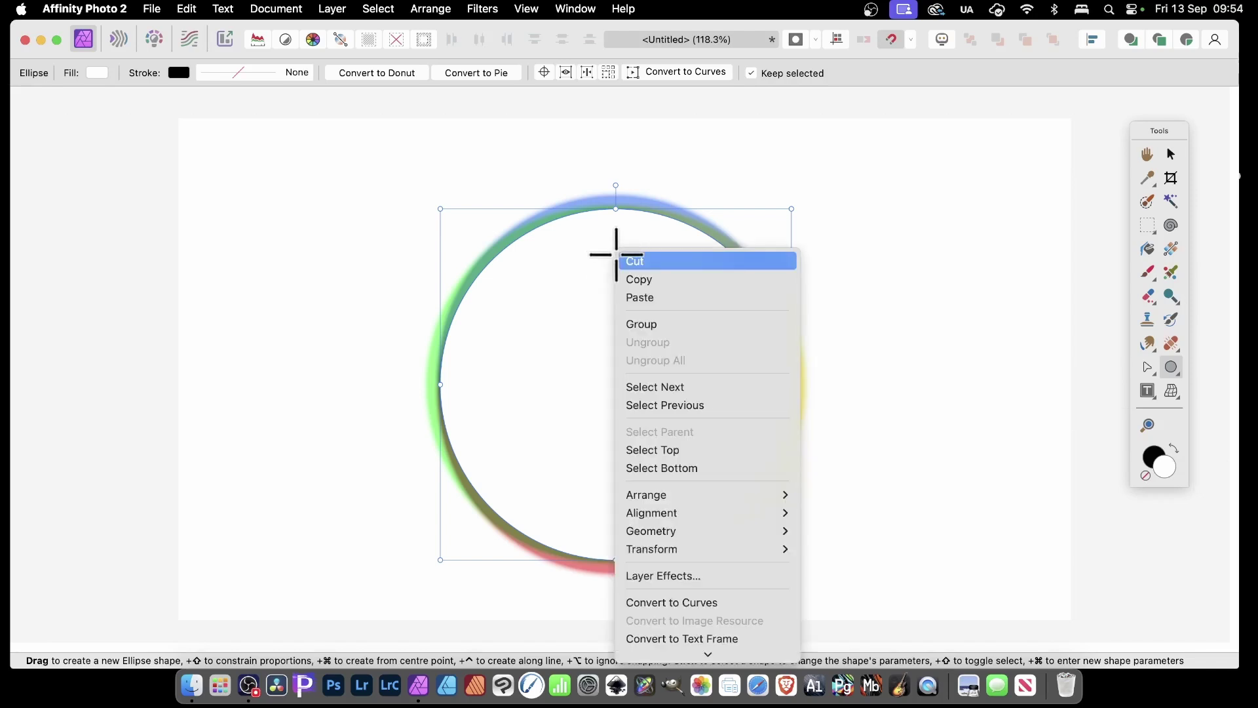
scroll(665, 376, "down", 3)
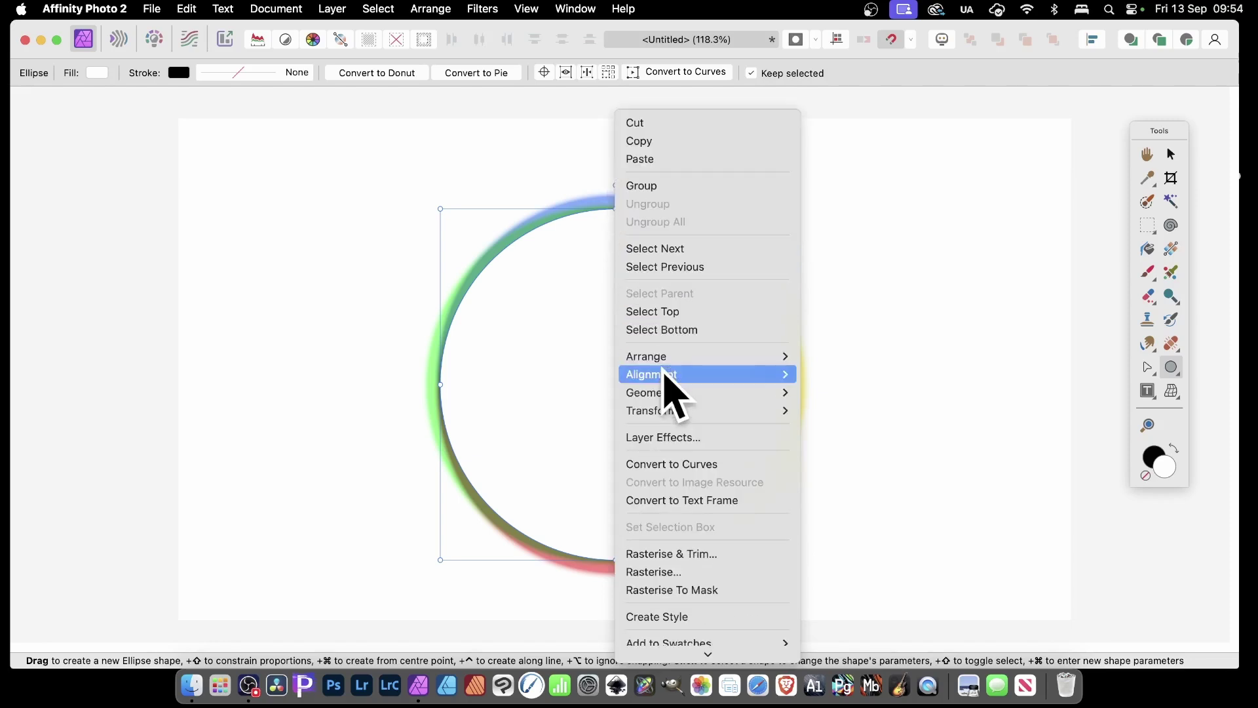
left_click(693, 571)
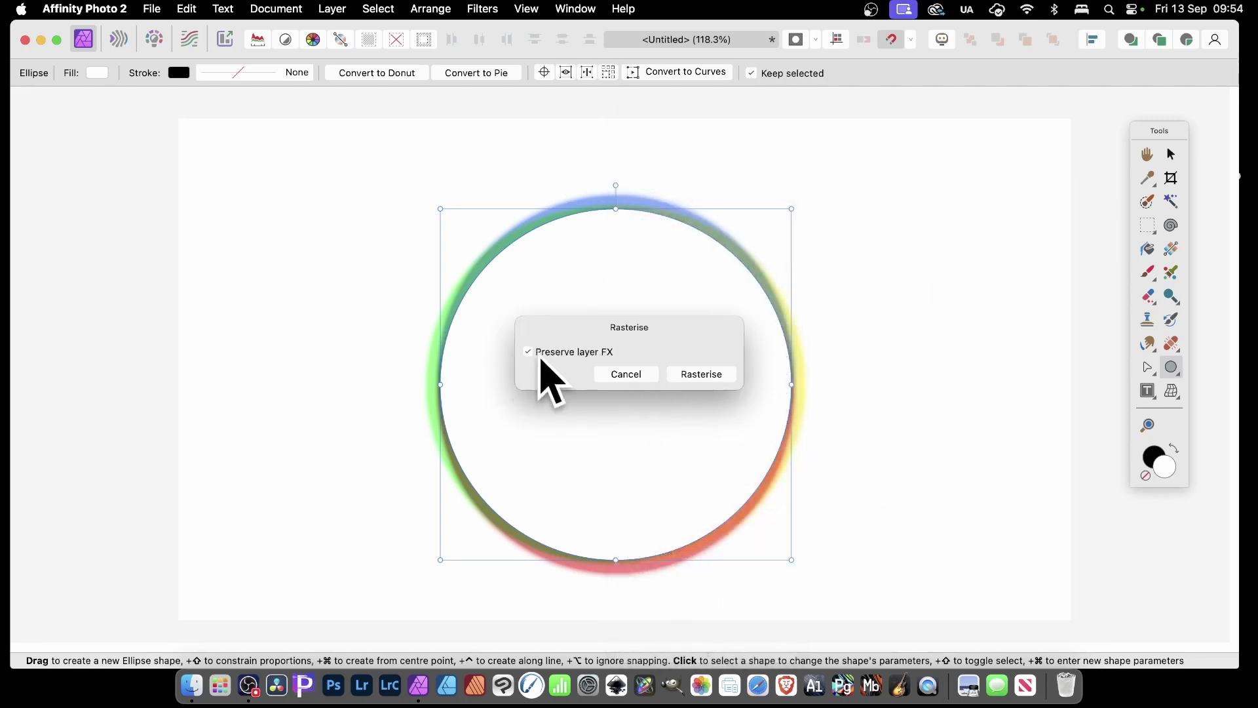
left_click(530, 352)
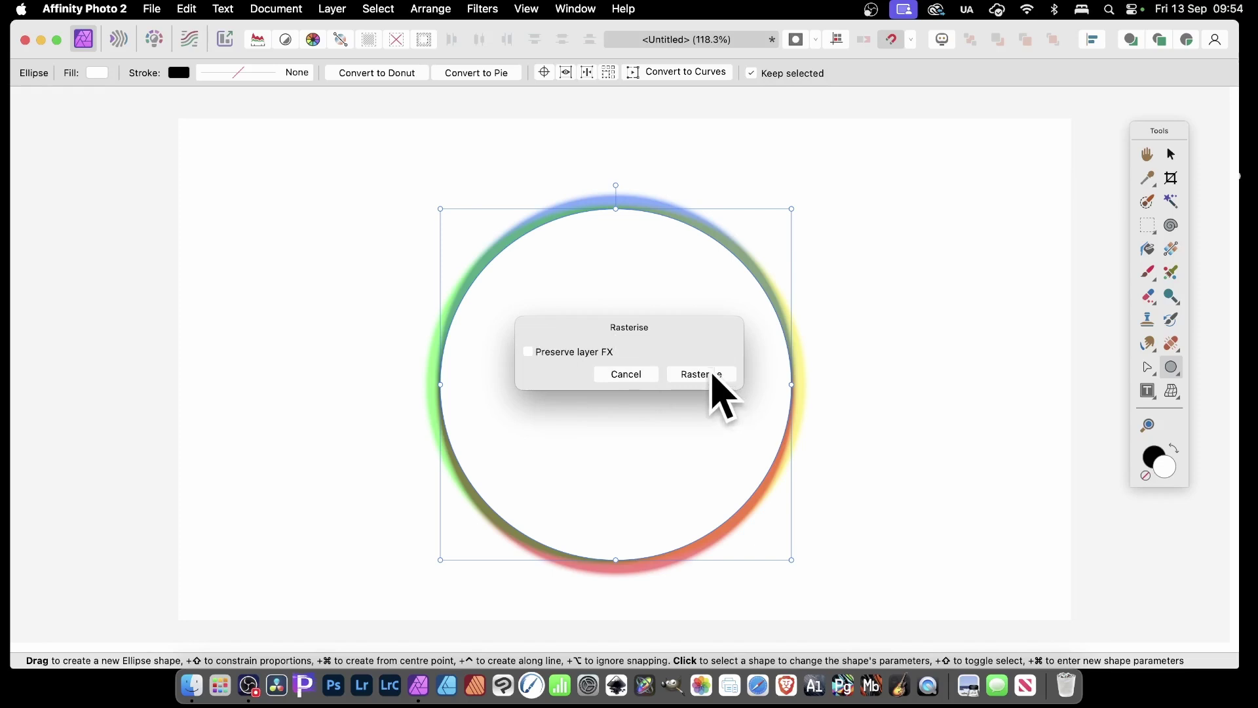
left_click(716, 382)
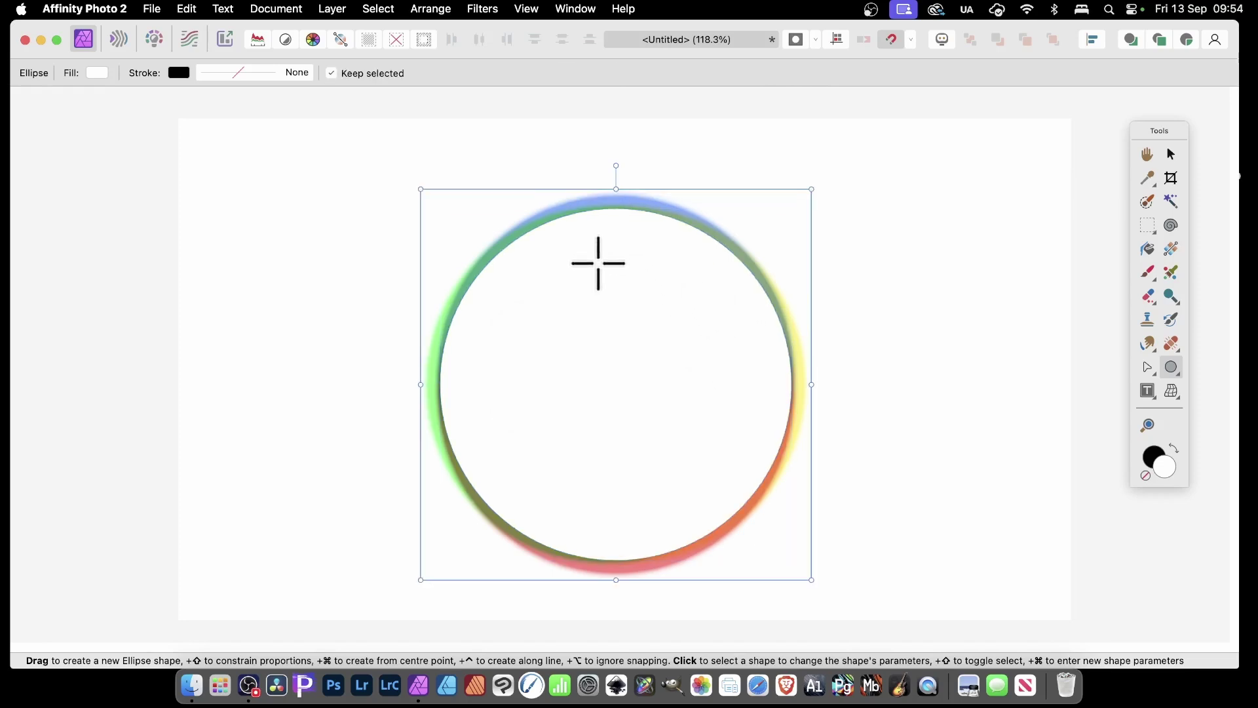
Duplicate the rasterised ring with Move / Duplicate, using 63 copies, -29° rotation and 94% scale
key("super+alt+d")
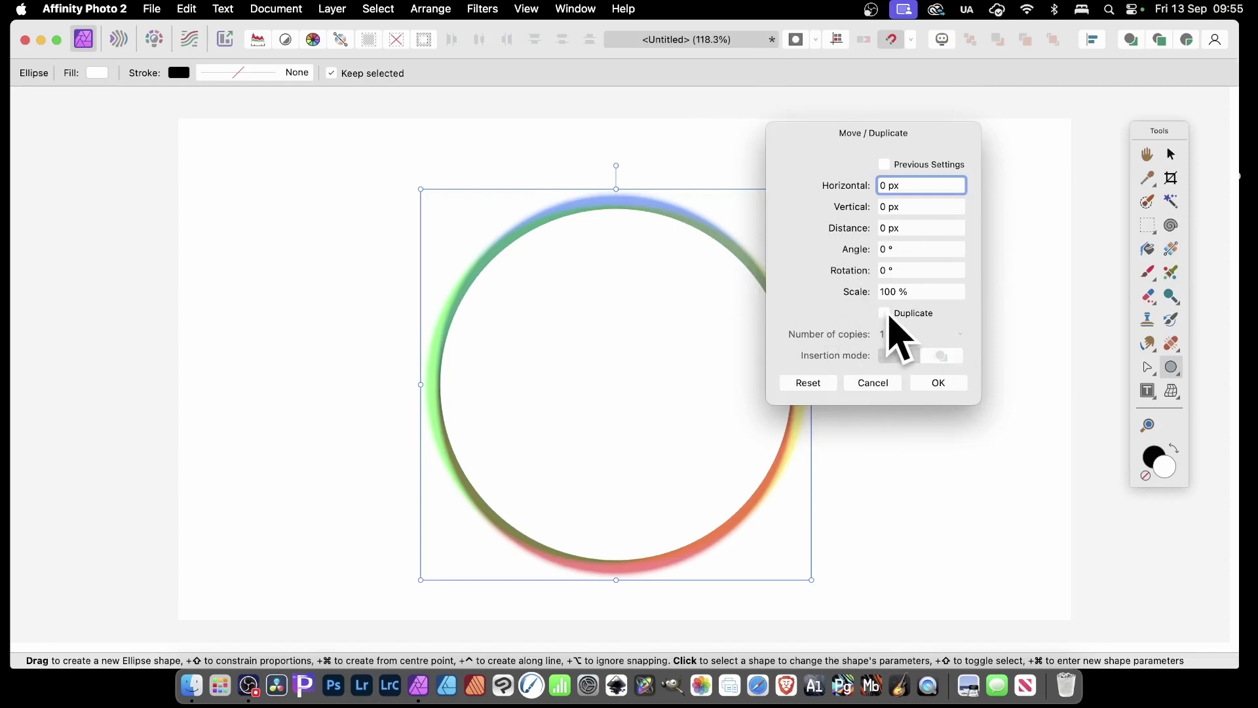
left_click(886, 313)
key("Tab")
type("22")
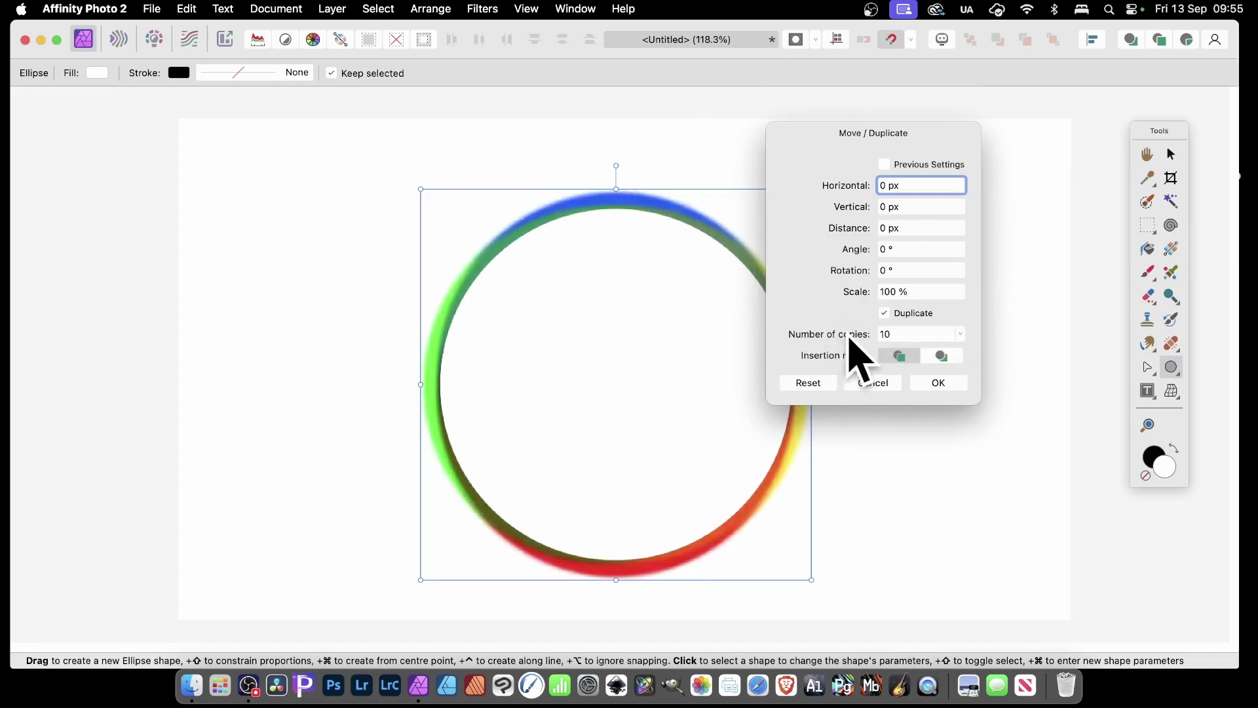
key("BackSpace")
type("7")
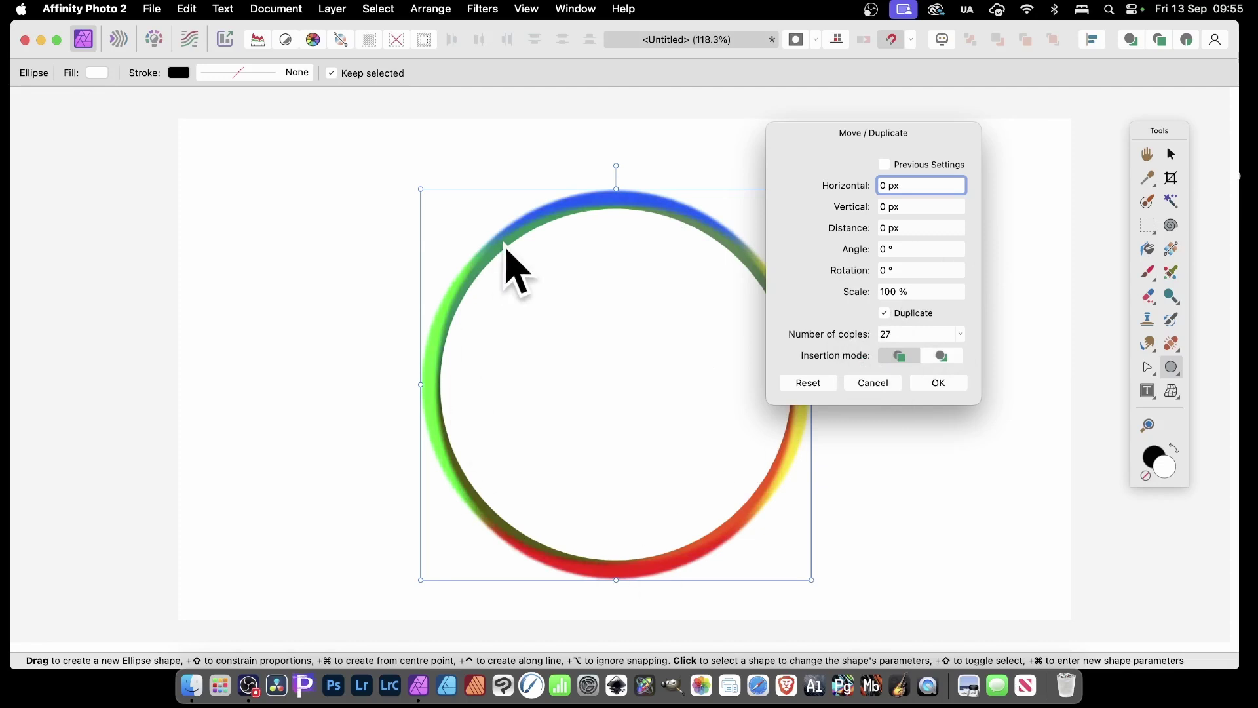
left_click_drag(869, 305, 839, 276)
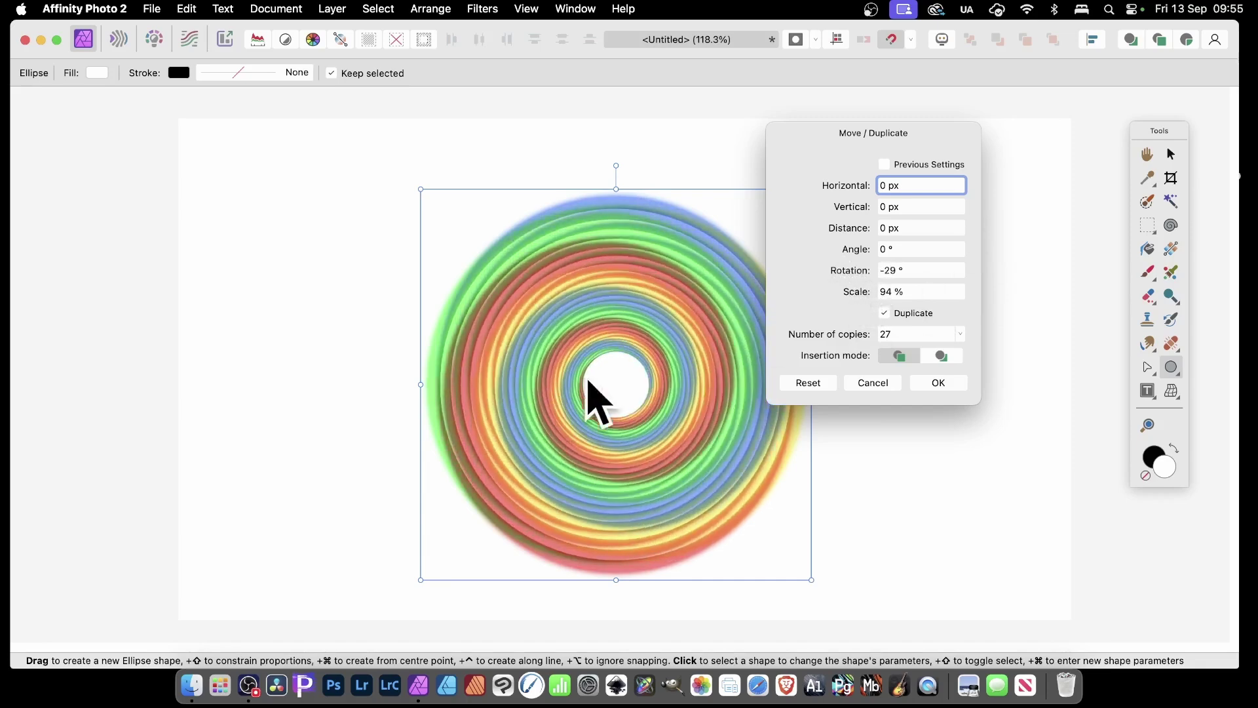
left_click_drag(836, 339, 888, 332)
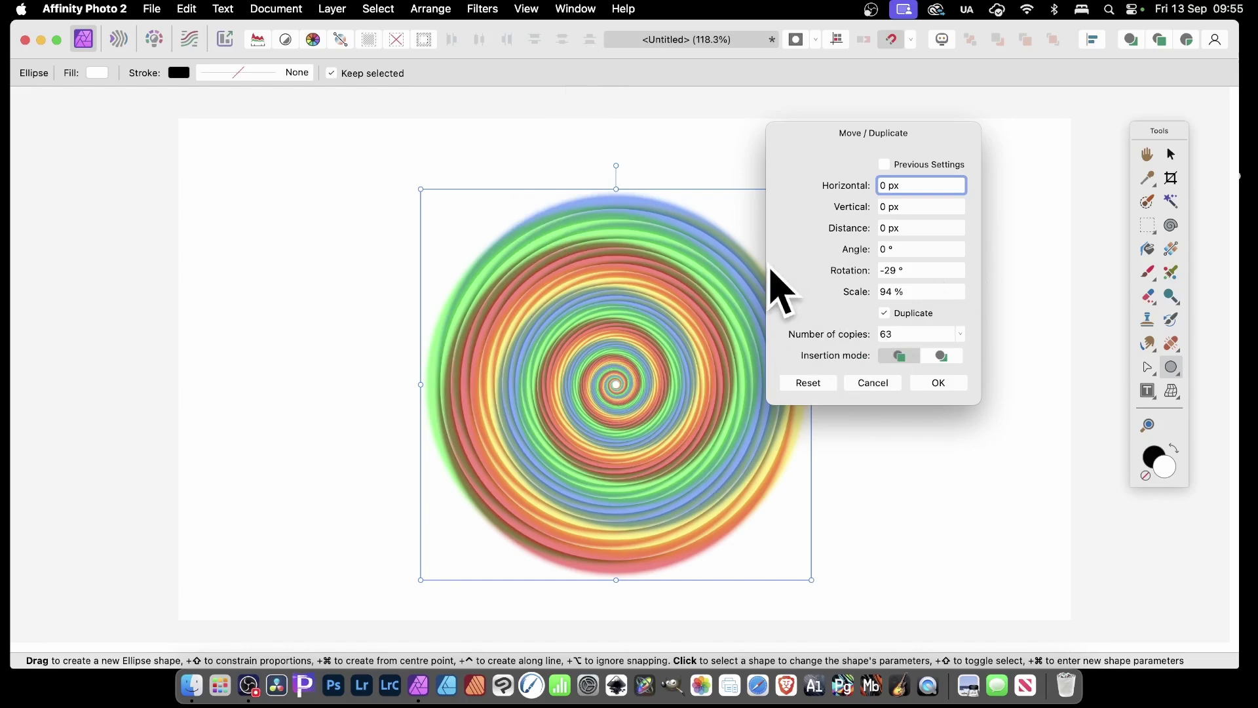
left_click(952, 385)
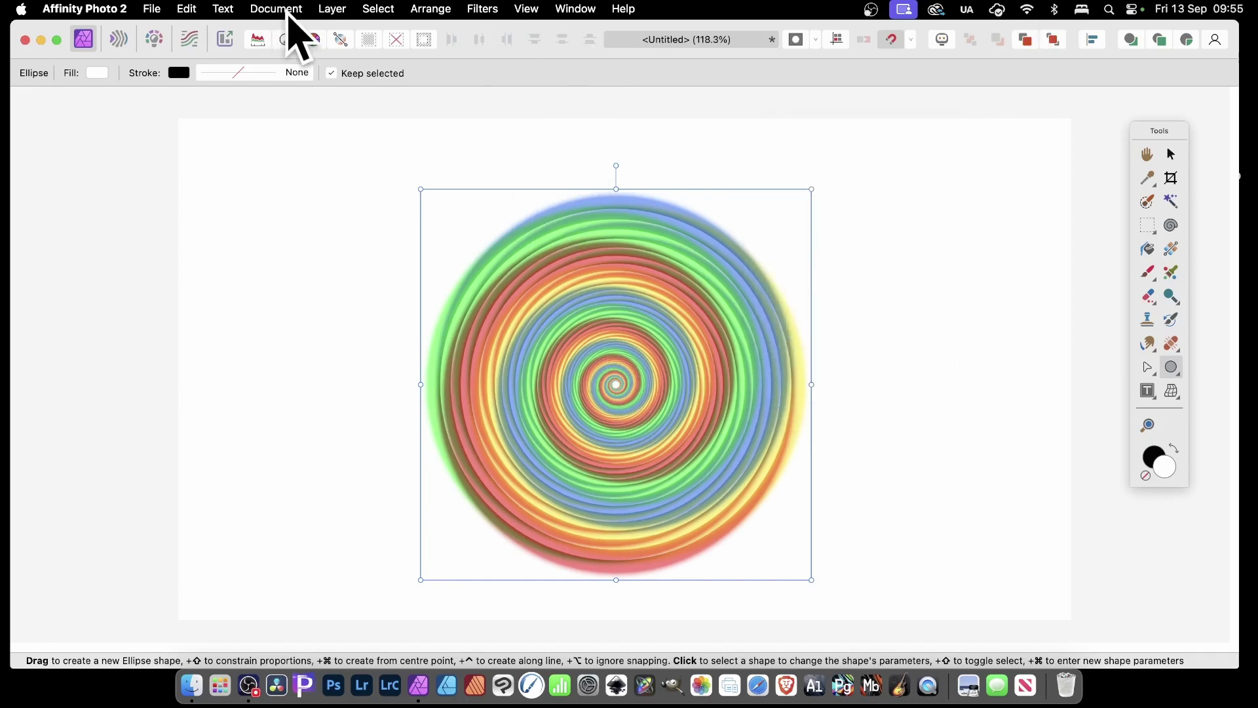
Select all layers of the spiral and group them
left_click(380, 9)
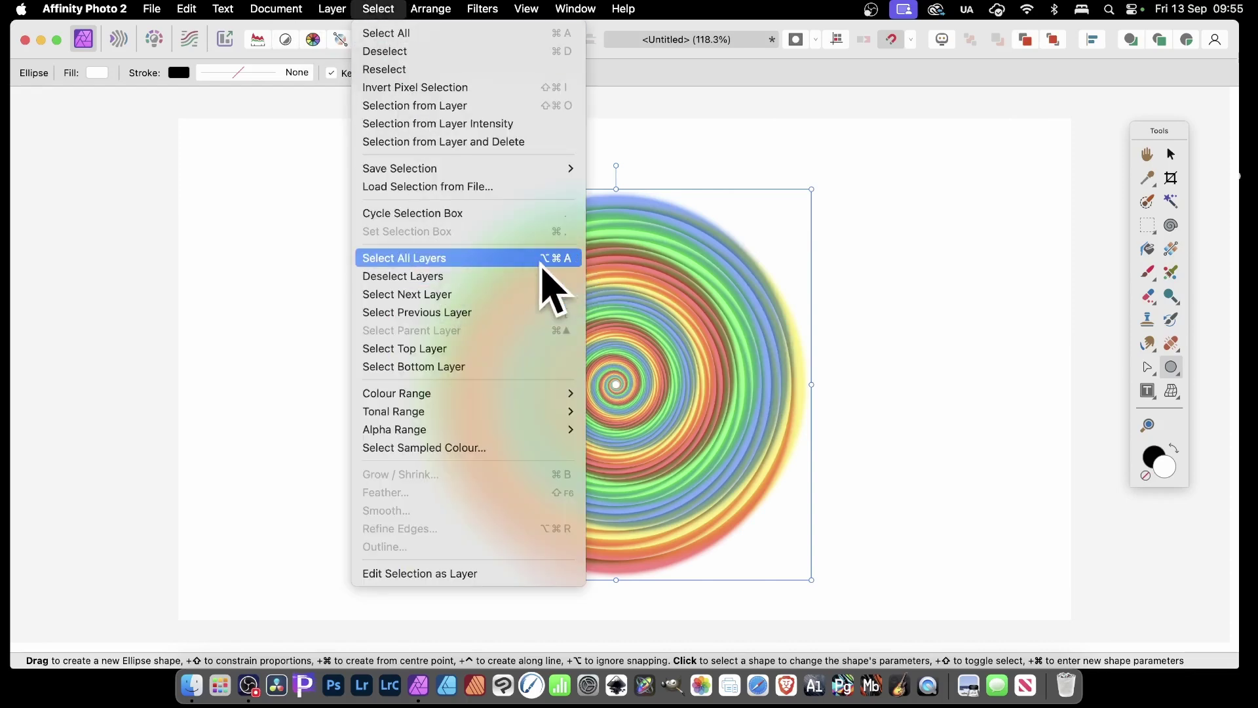
left_click(544, 259)
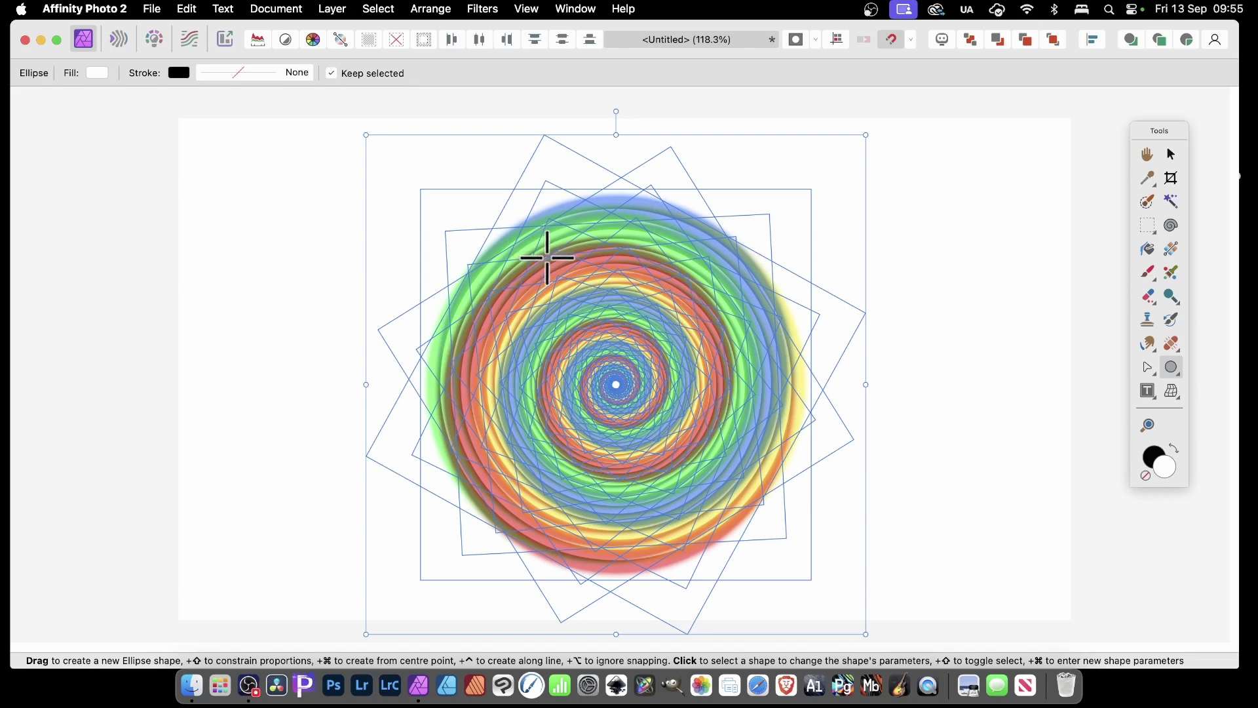
right_click(547, 258)
left_click(569, 332)
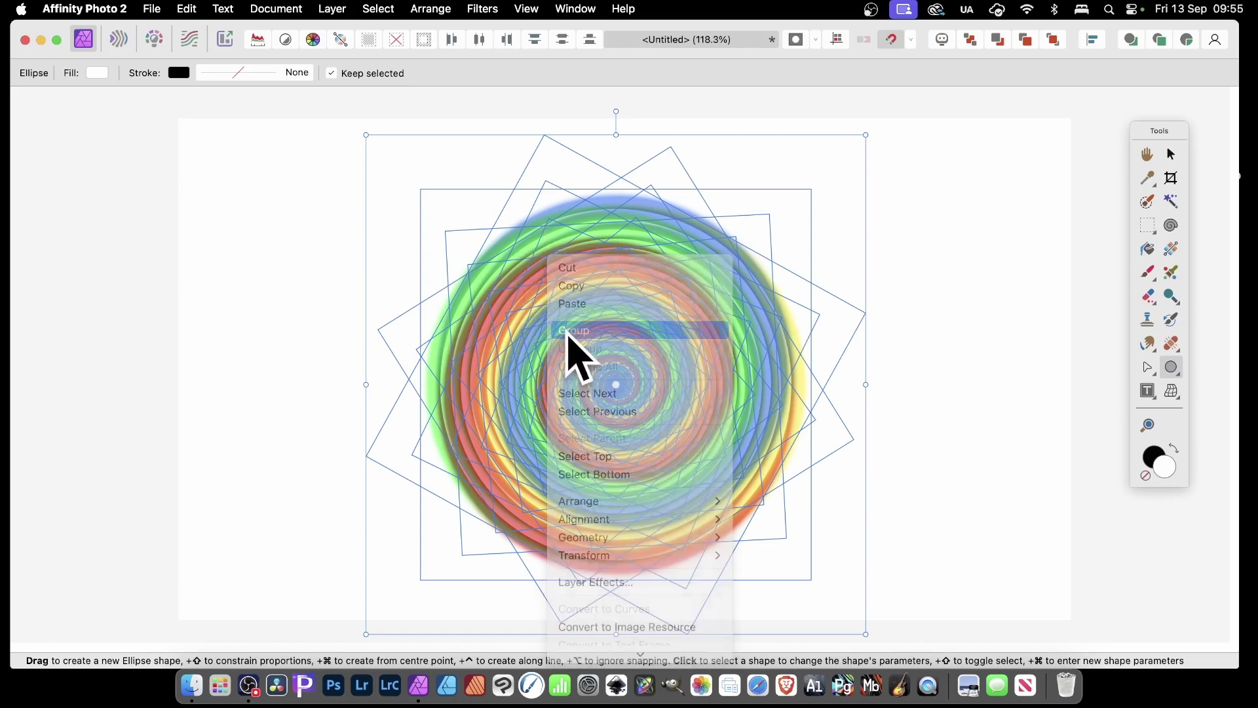
Rasterise the grouped spiral into a single pixel layer
right_click(557, 252)
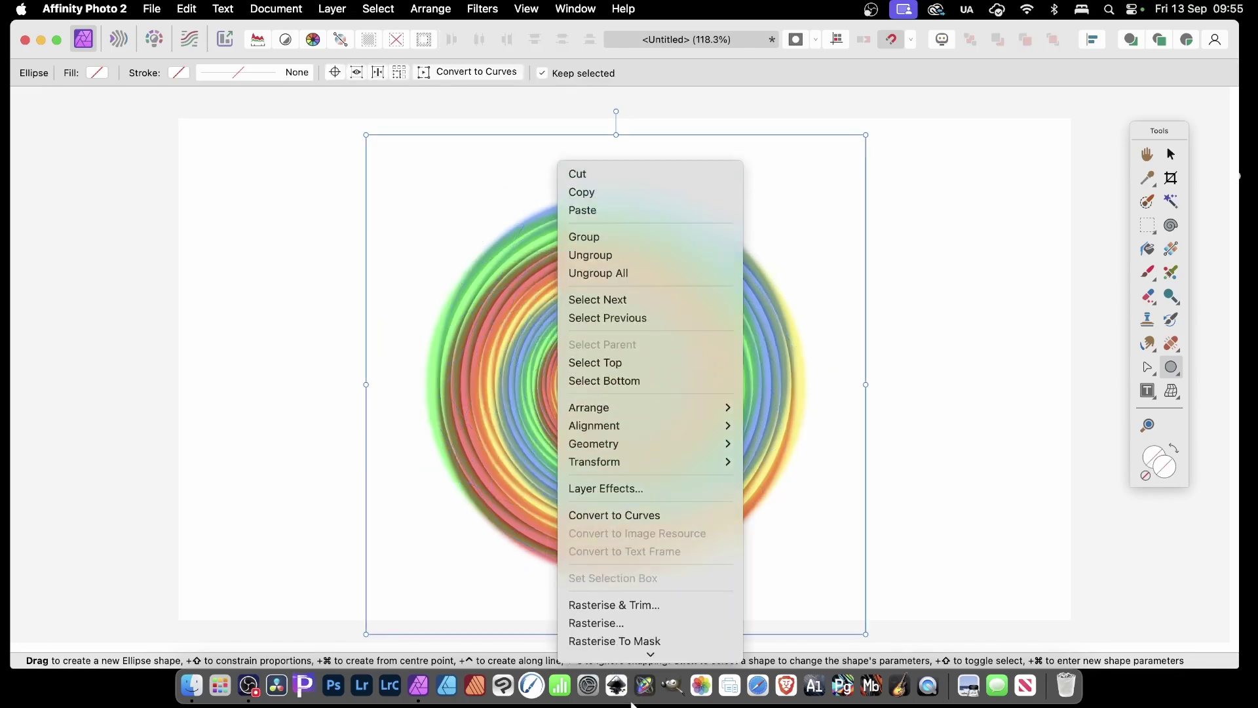
left_click(616, 554)
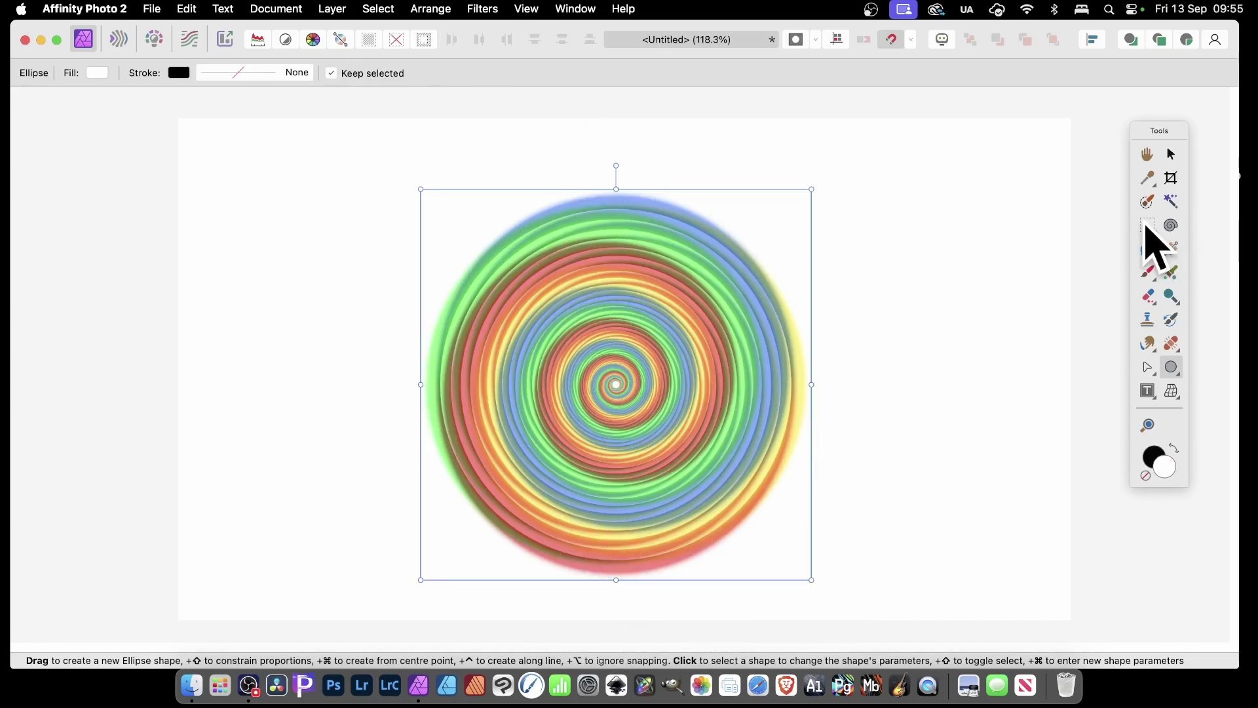
Select a tall rectangular area over the left-centre of the spiral with the Rectangular Marquee and create a pattern layer from it
left_click(1147, 224)
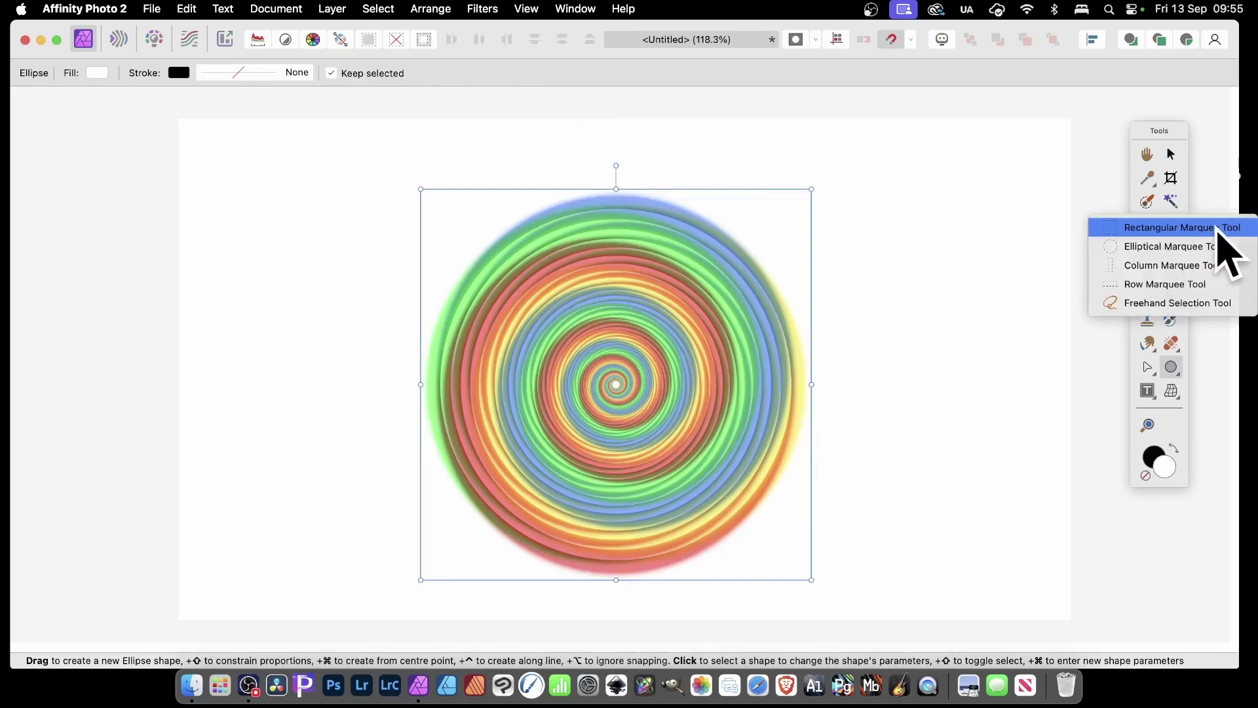
left_click(1217, 227)
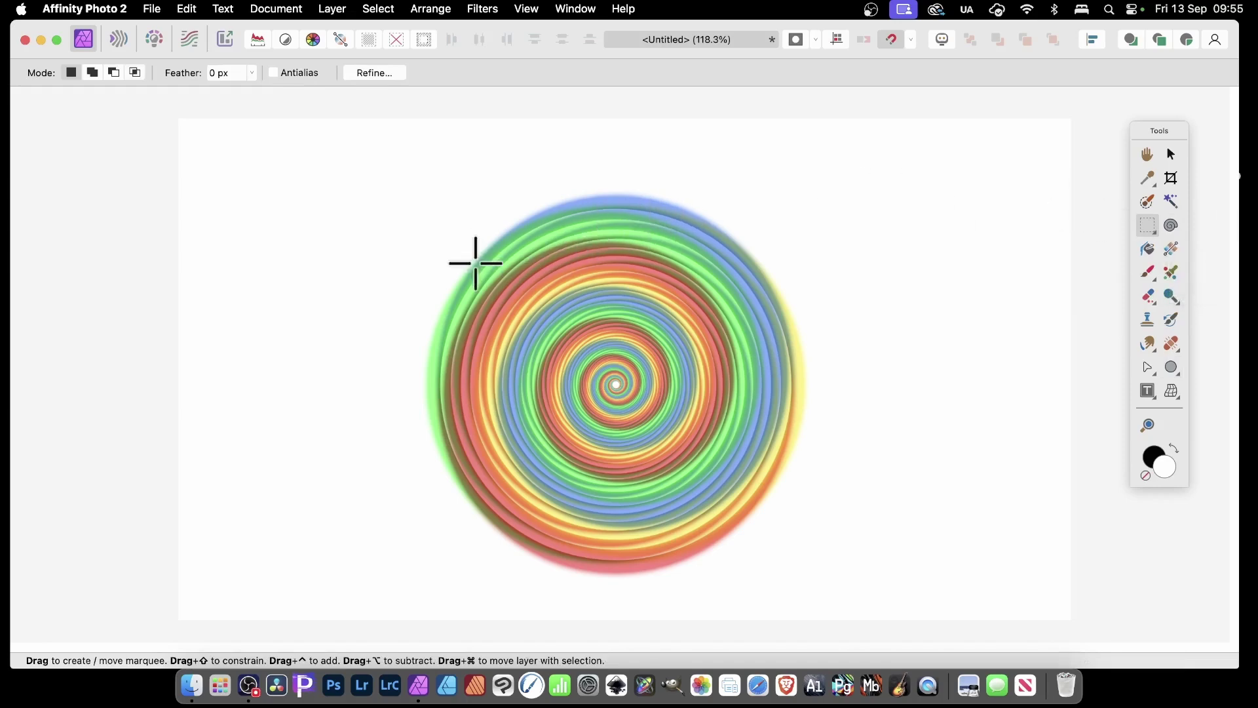
left_click_drag(515, 245, 637, 533)
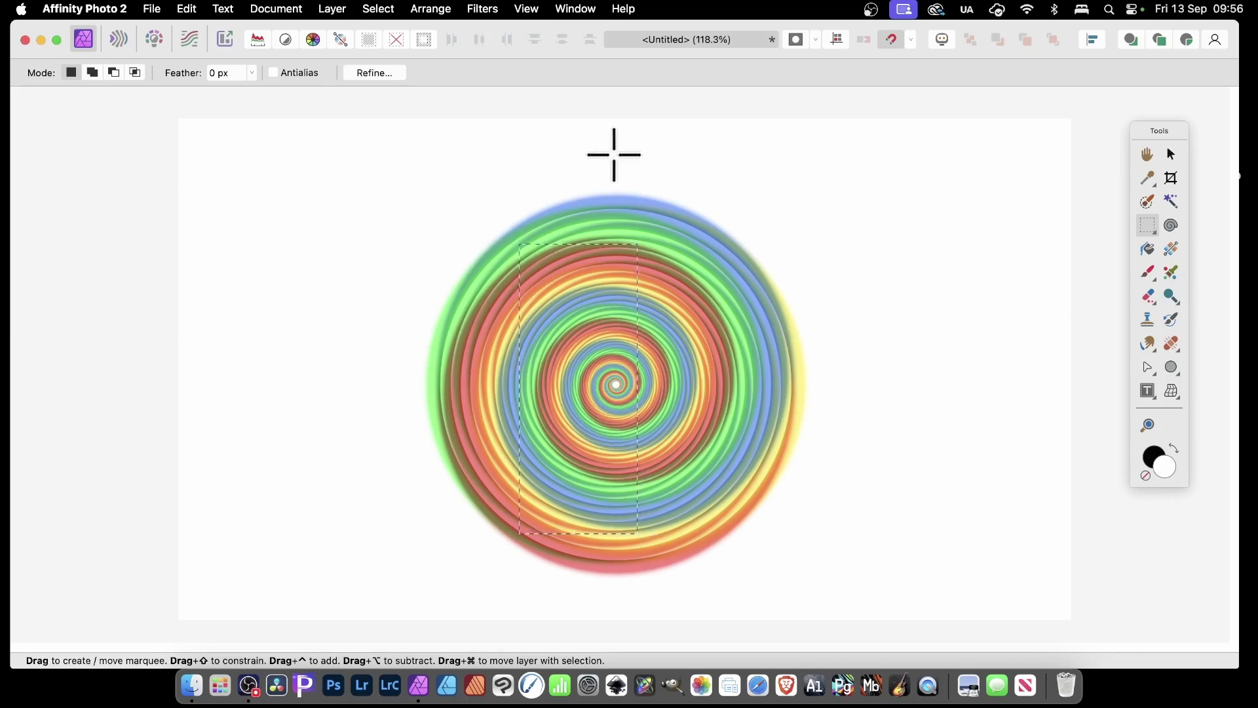
left_click(332, 8)
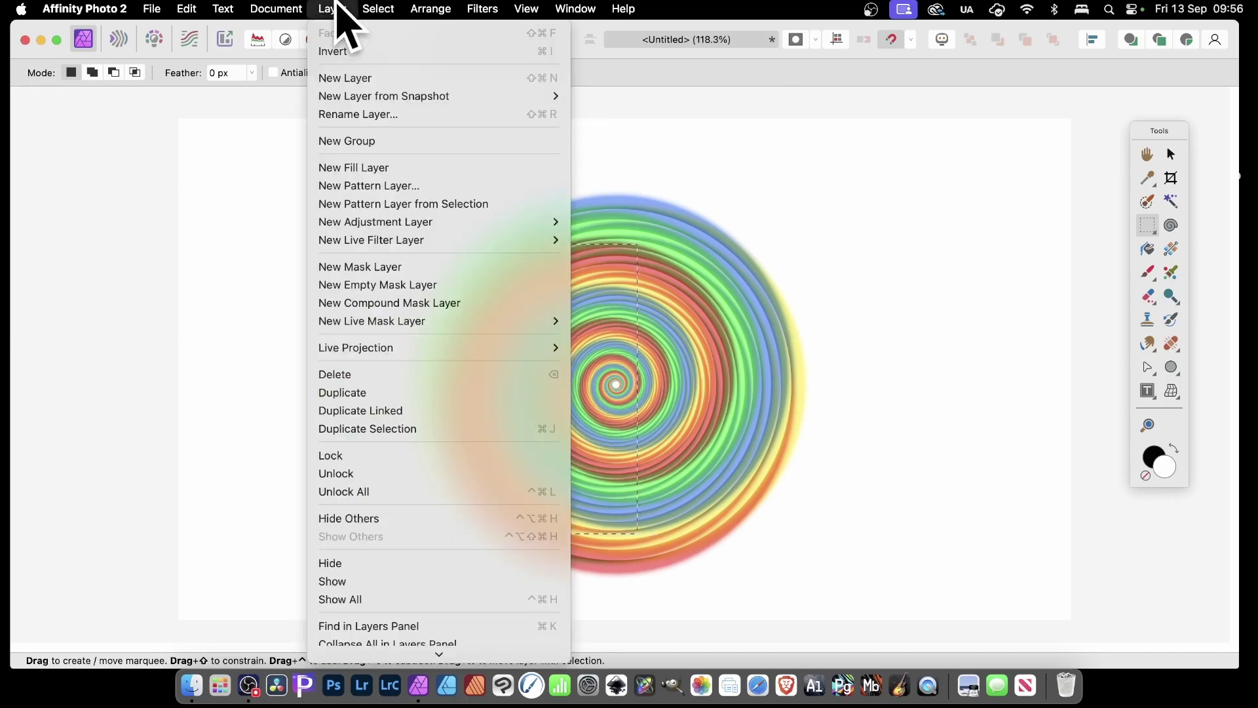
left_click(371, 204)
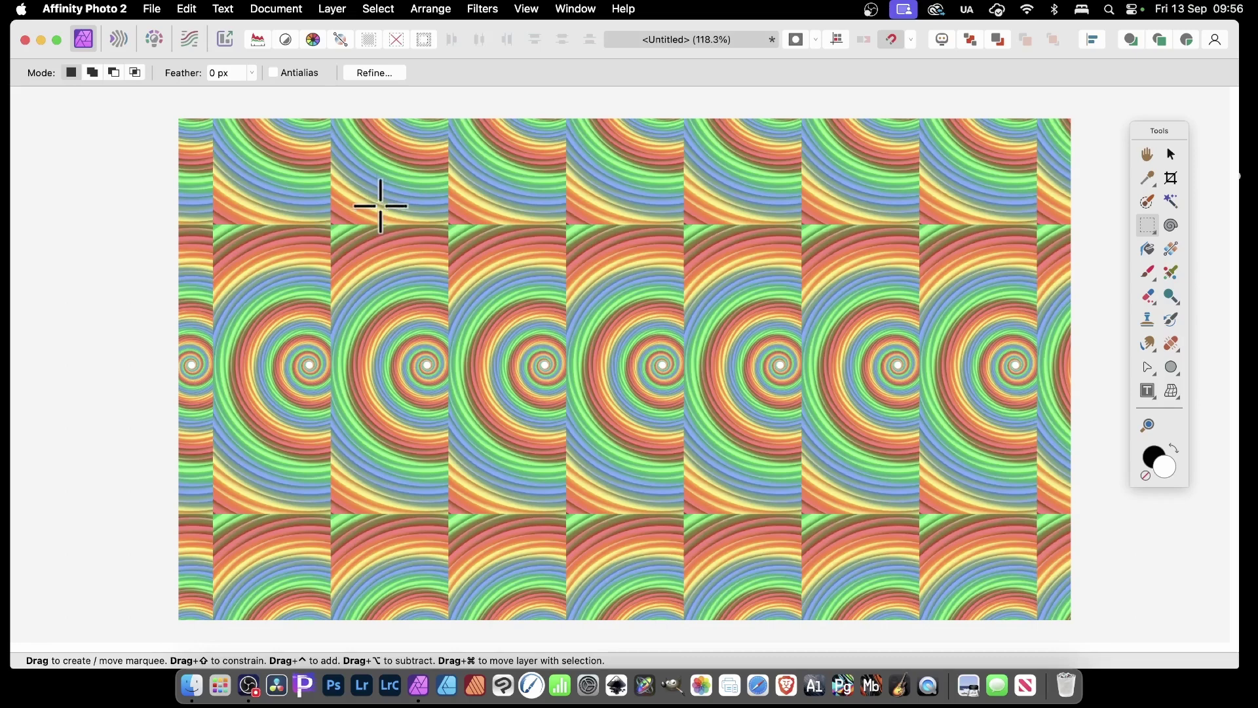
Try mirroring the pattern with its tile enlarged to 120 dpi, and delete the pattern layer
left_click(1171, 155)
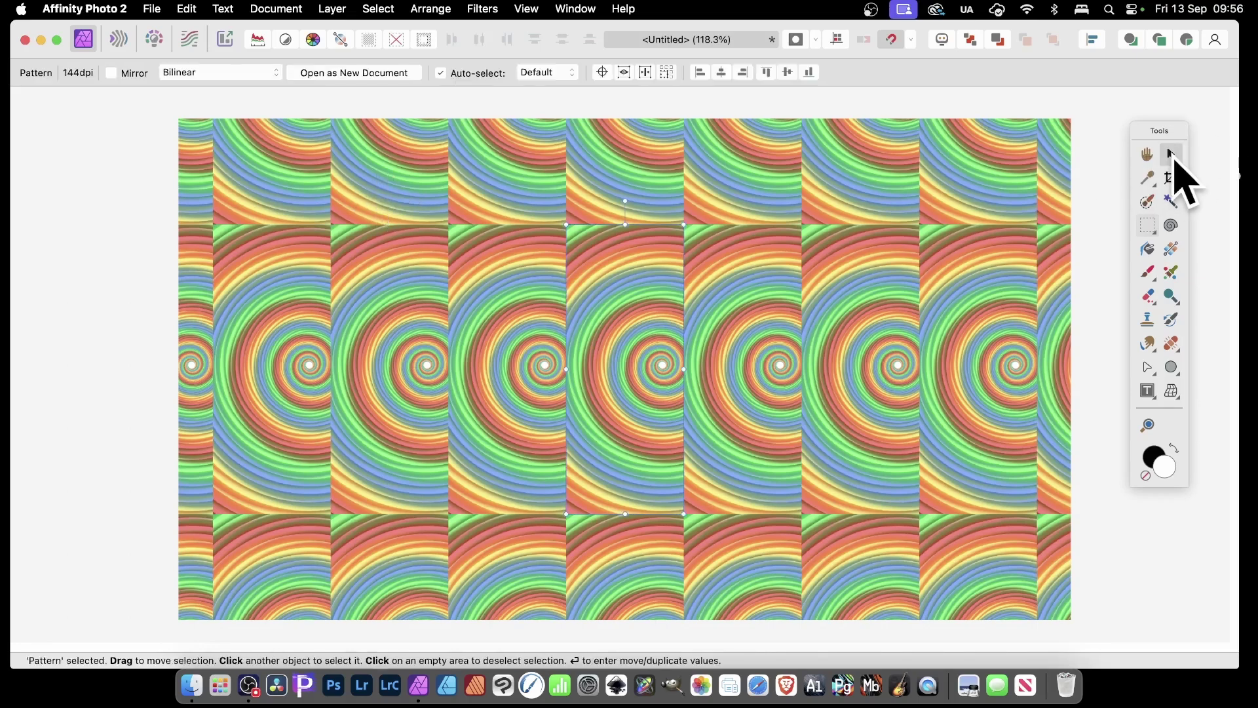
left_click(110, 73)
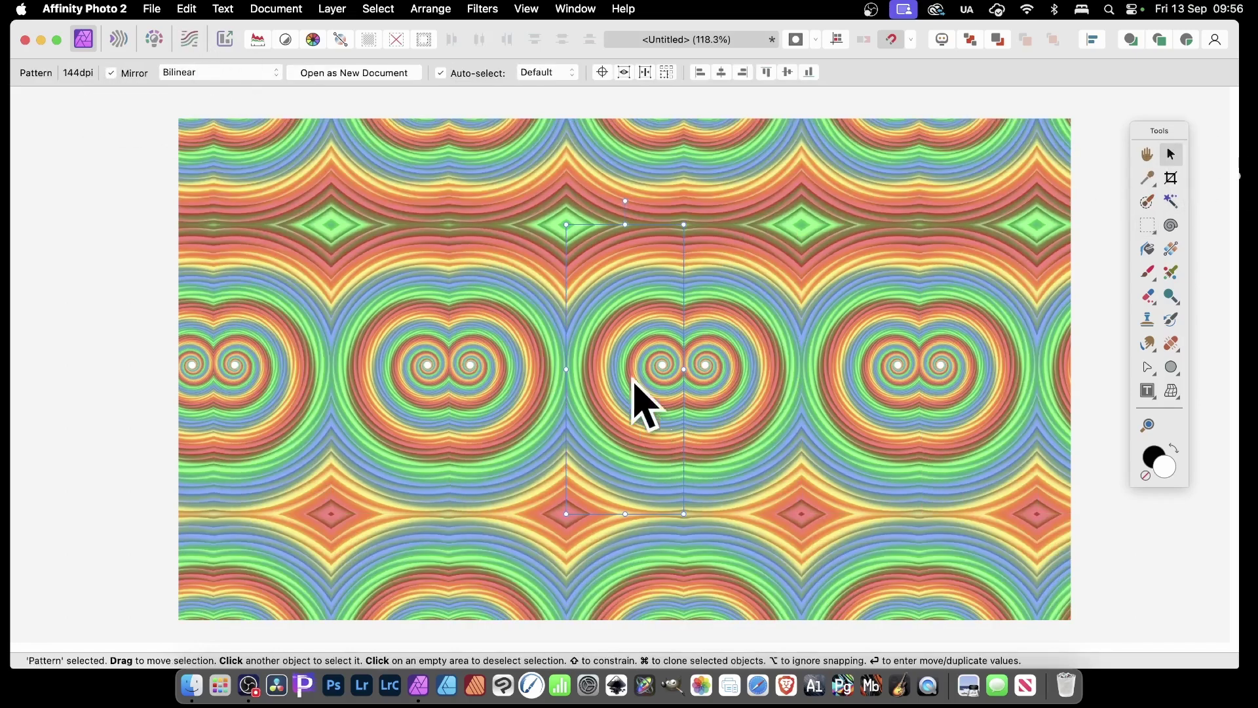
left_click_drag(565, 228, 498, 216)
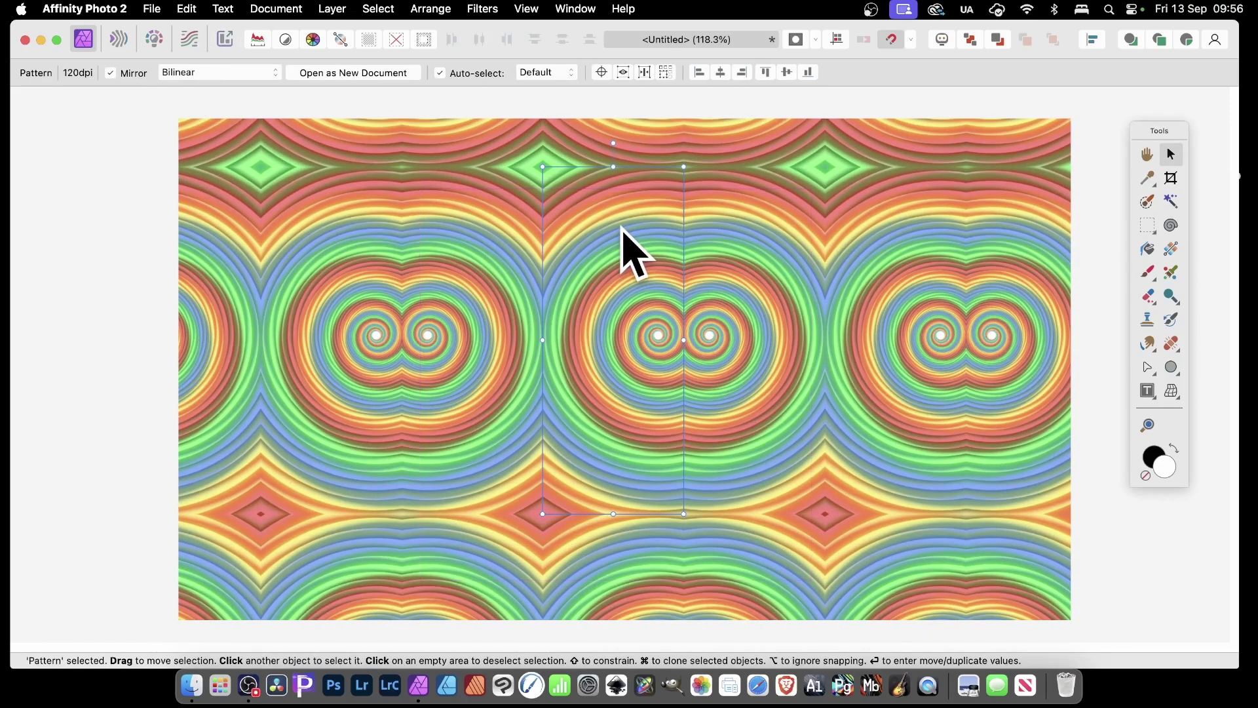
key("Delete")
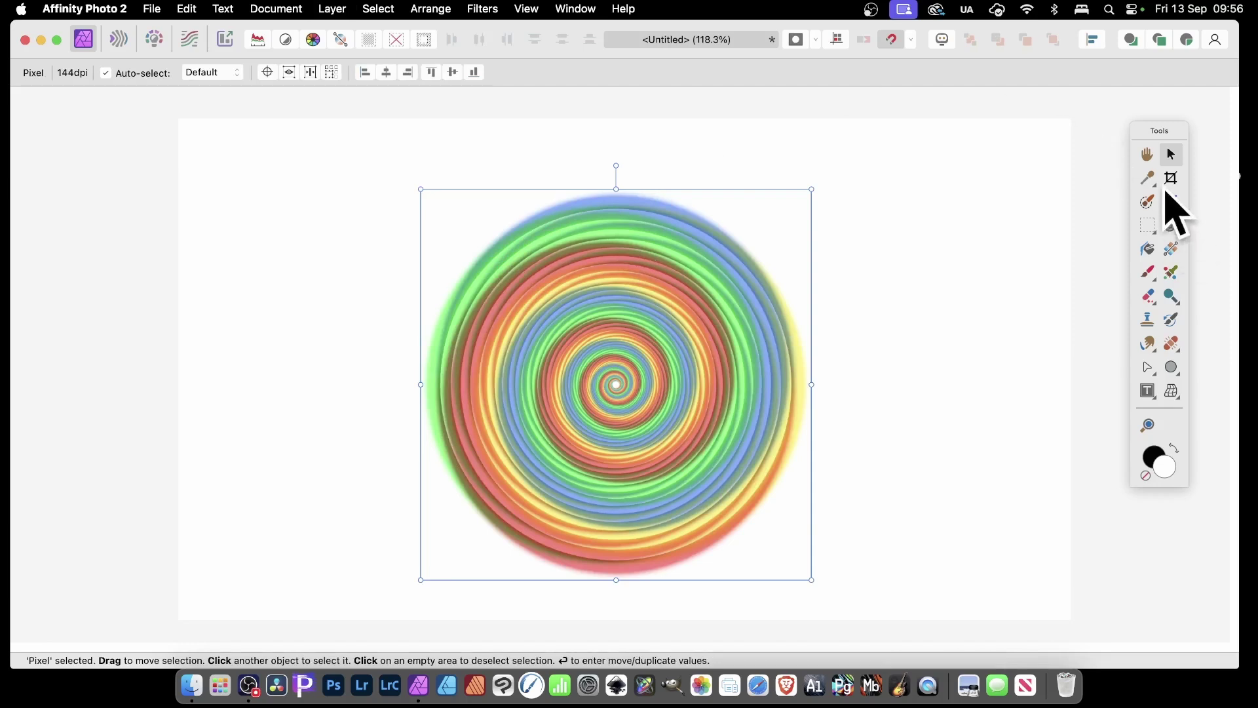
Create a pattern layer from a nearly square rectangular marquee centred on the spiral
left_click(1153, 227)
left_click(1159, 228)
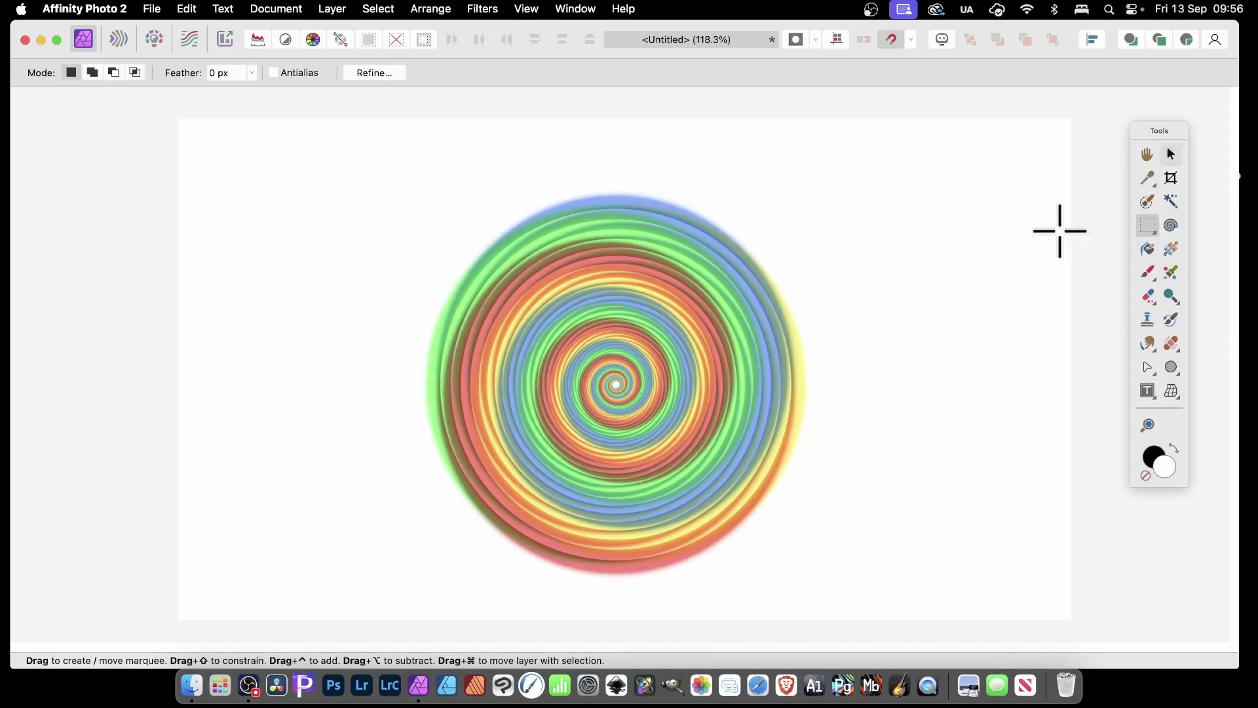
left_click_drag(496, 255, 731, 519)
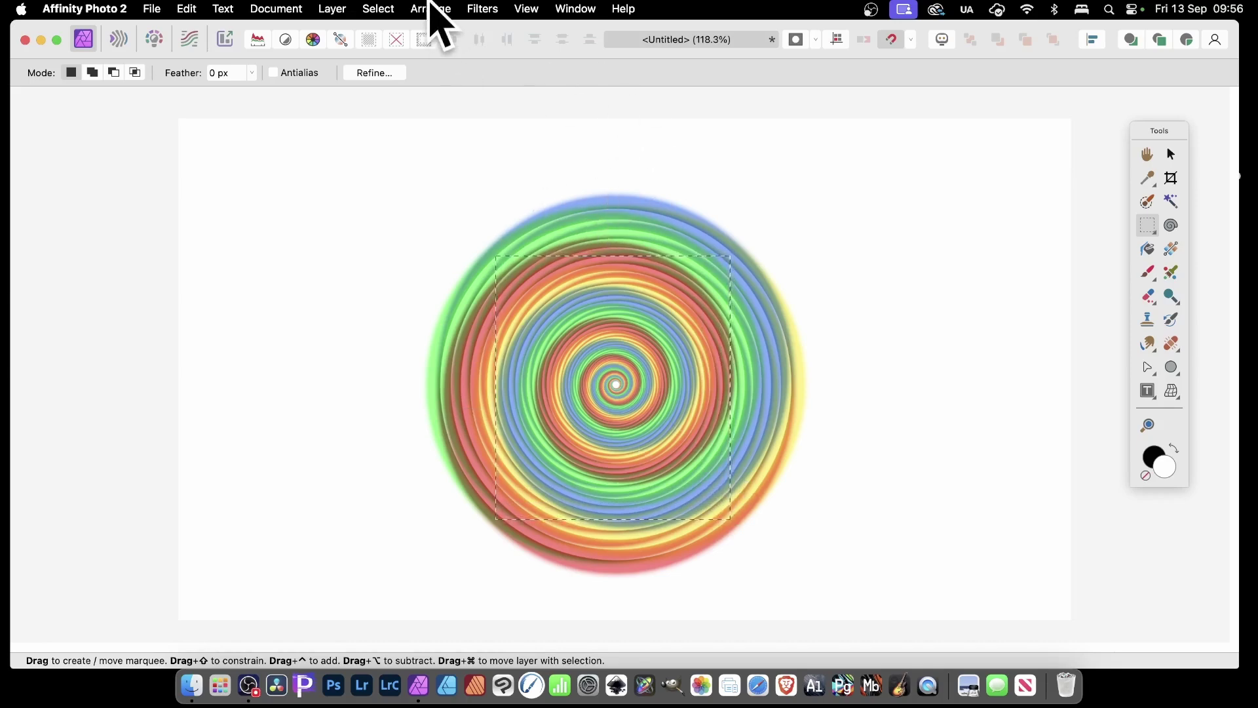
left_click(331, 9)
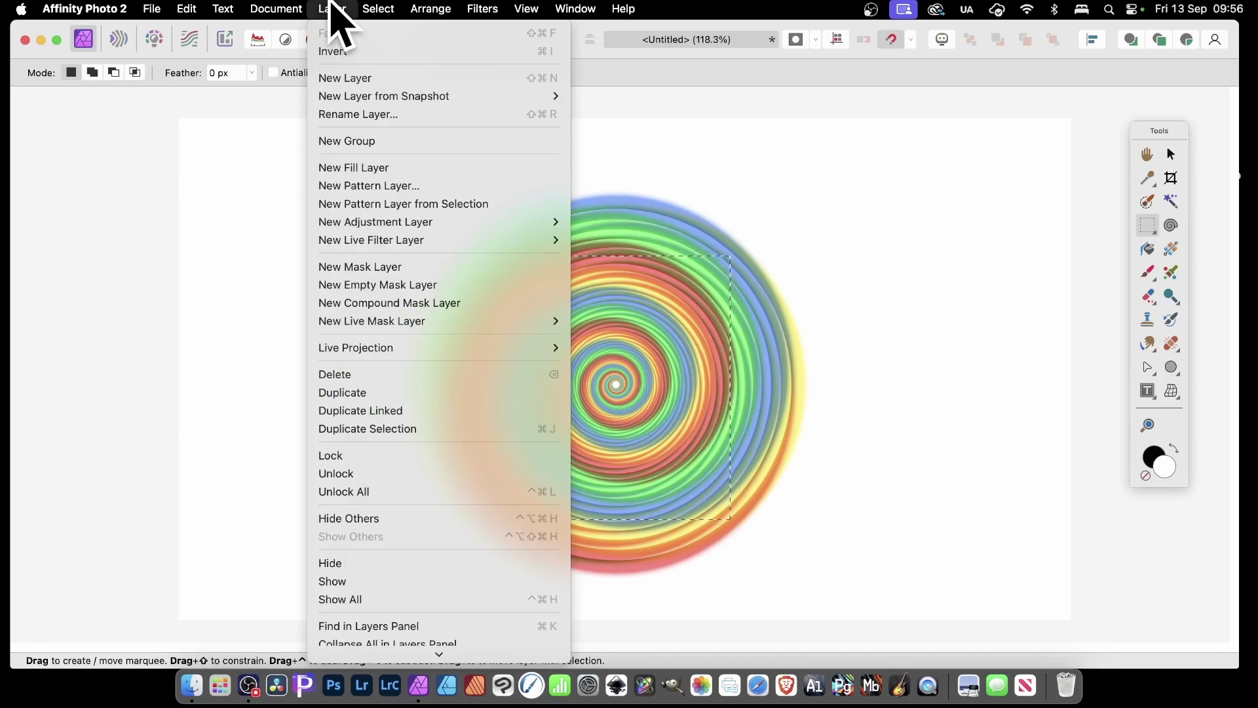
left_click(386, 206)
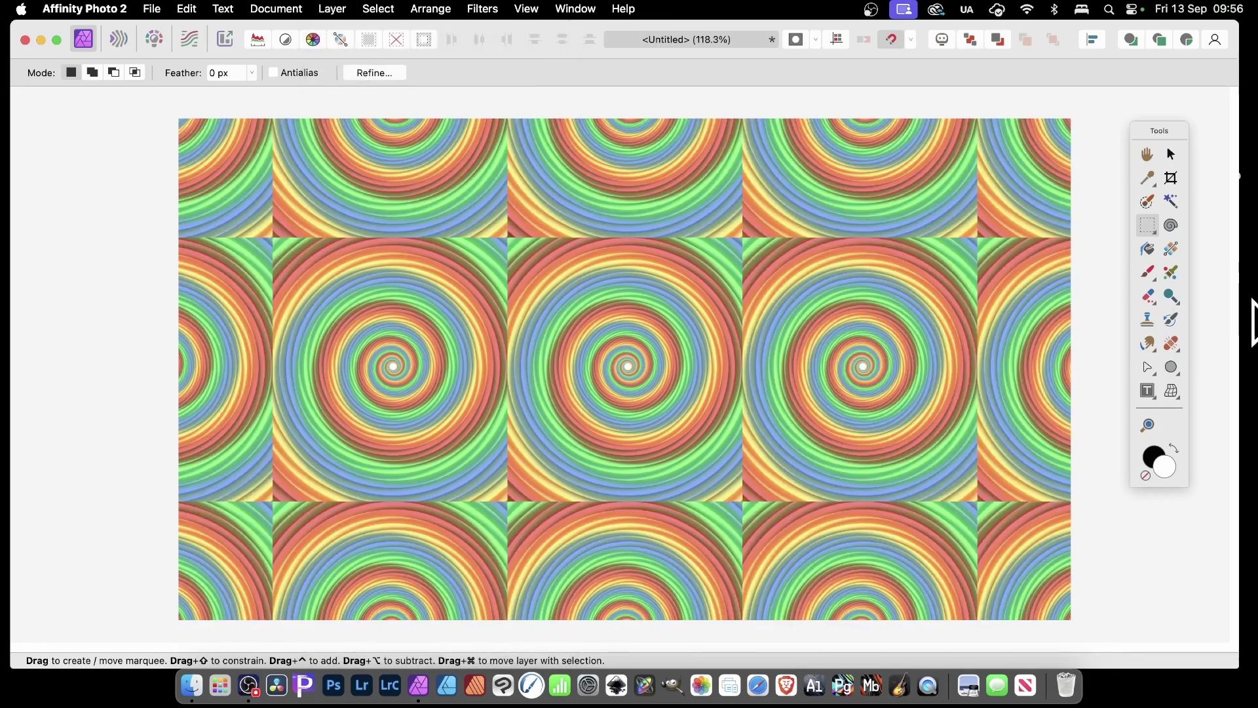
Turn on mirroring for the pattern layer and scale its tile down to about 156 dpi
left_click(1171, 155)
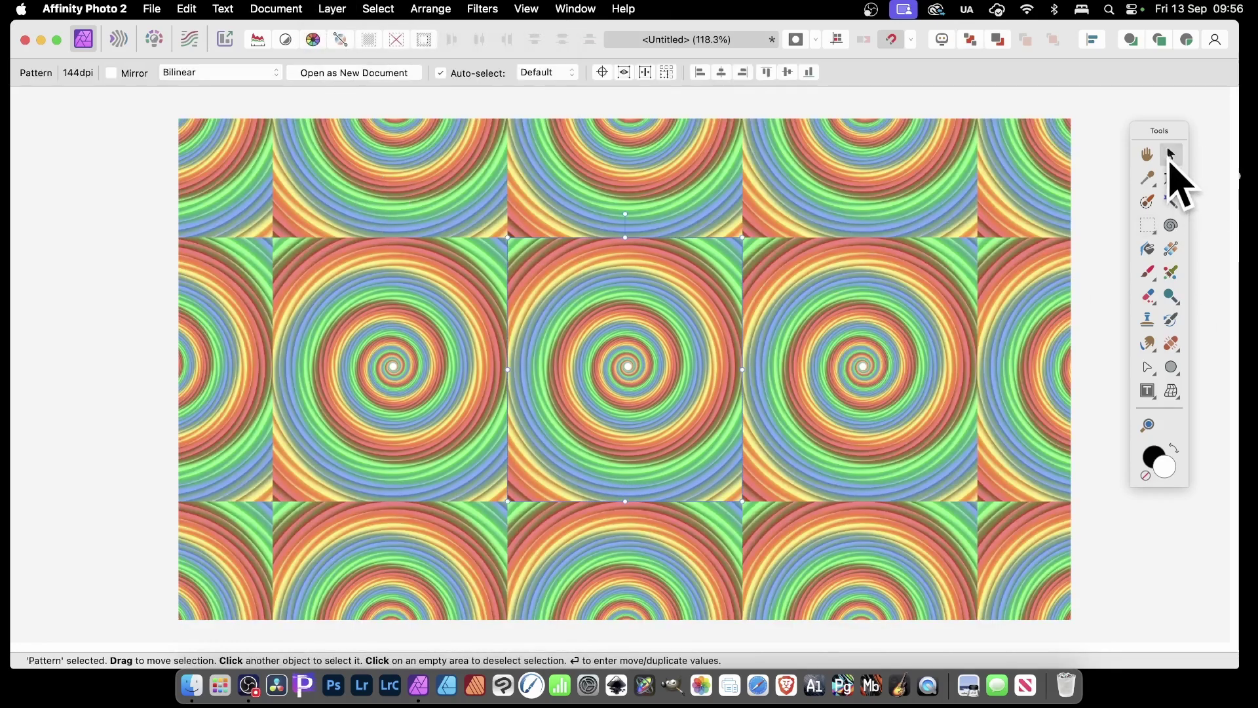
left_click(111, 73)
left_click_drag(506, 238, 505, 283)
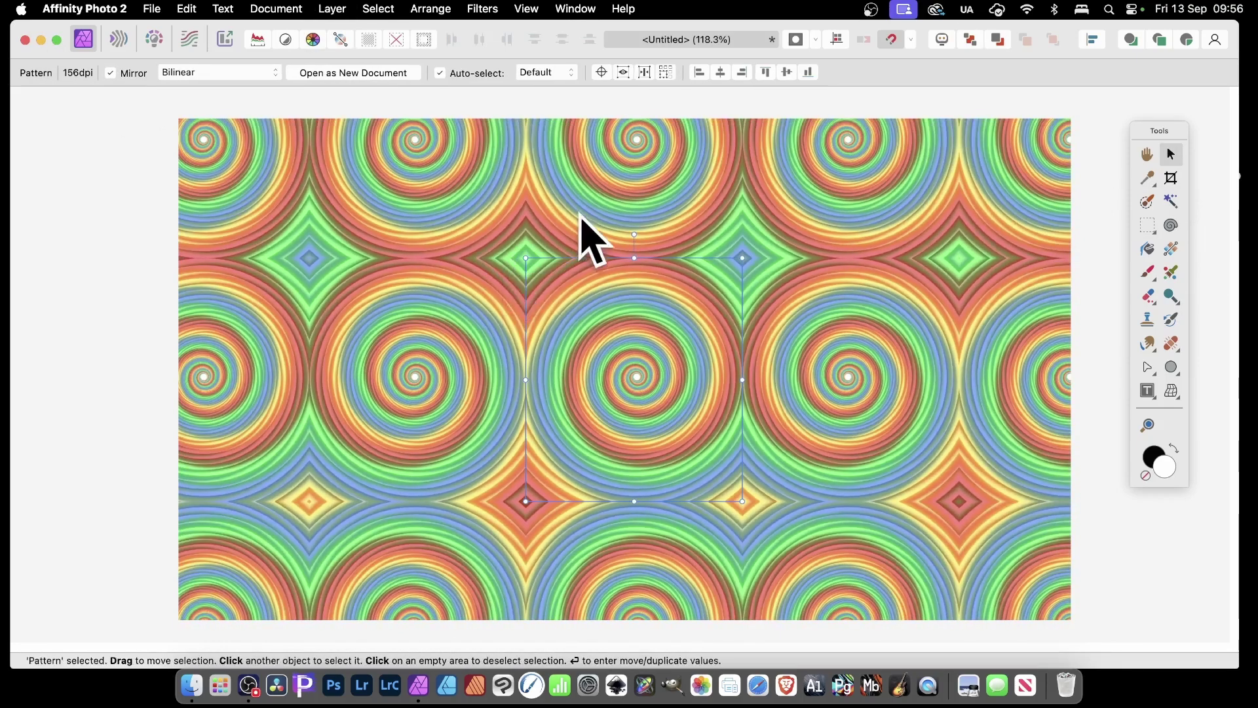
Start the Deform distortion filter on the pattern and place four control points around the central tile's spiral
left_click(487, 6)
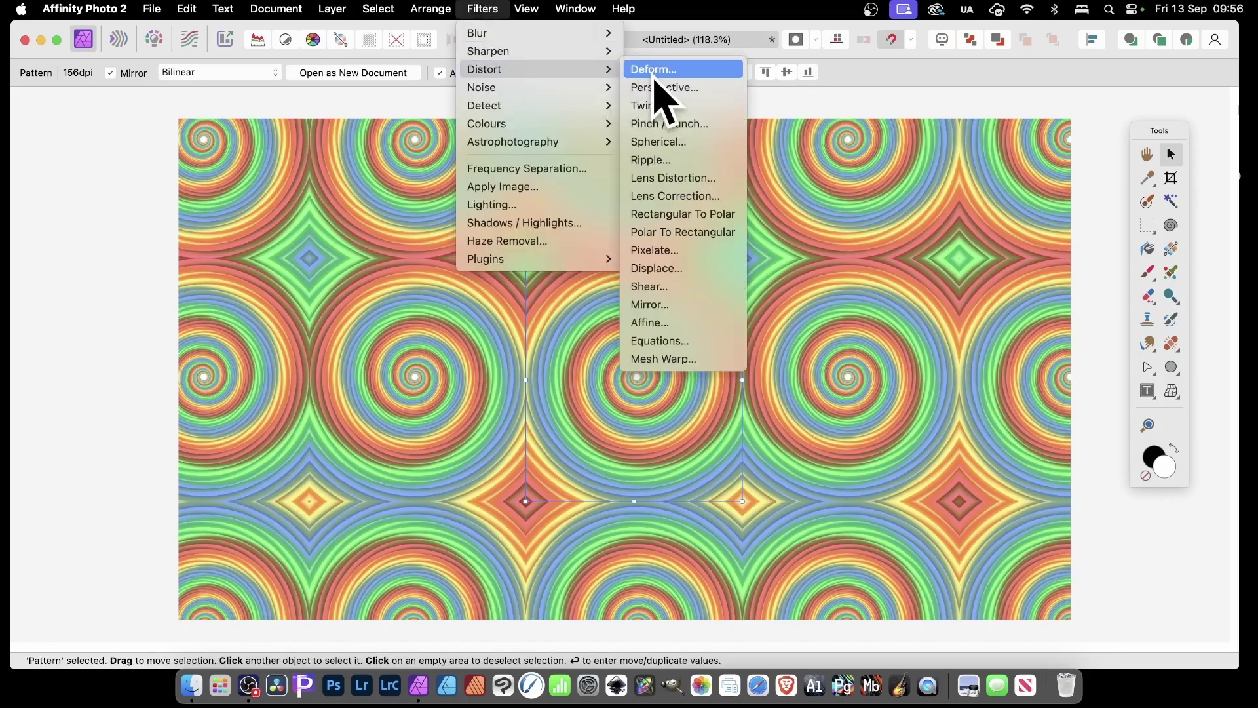
left_click(653, 76)
left_click(591, 302)
left_click(692, 331)
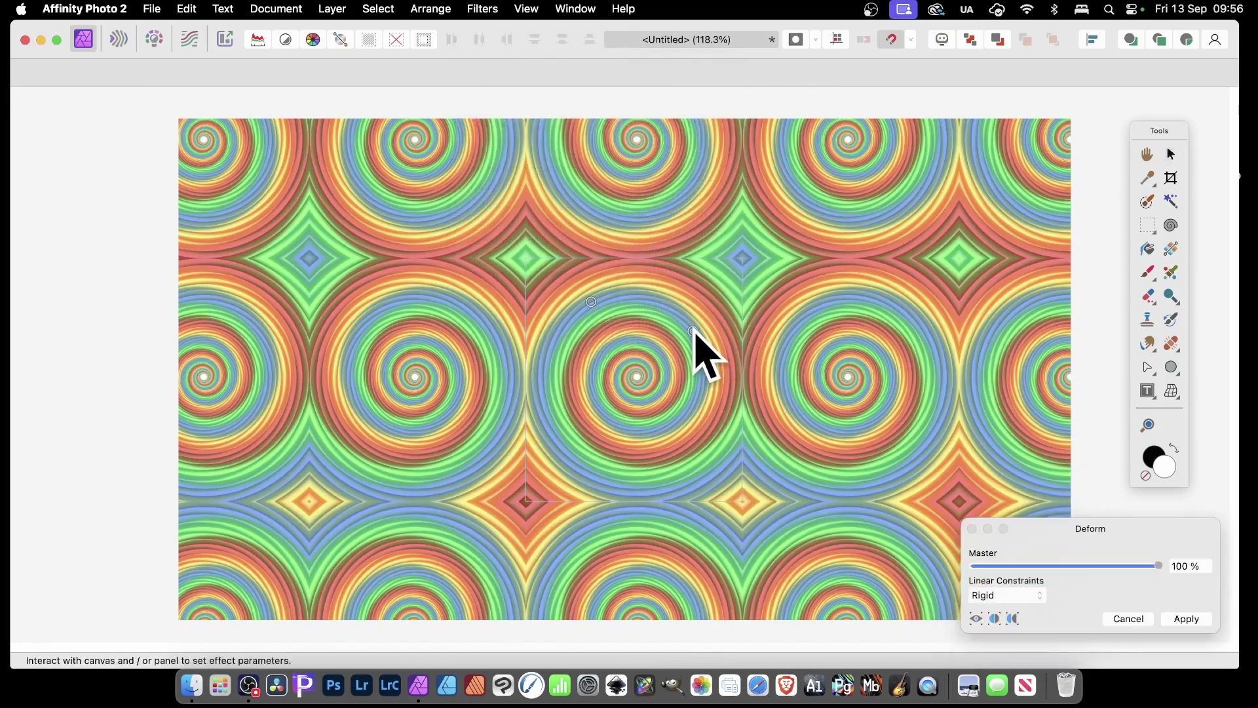
left_click(599, 397)
left_click(666, 425)
left_click_drag(1054, 529, 819, 287)
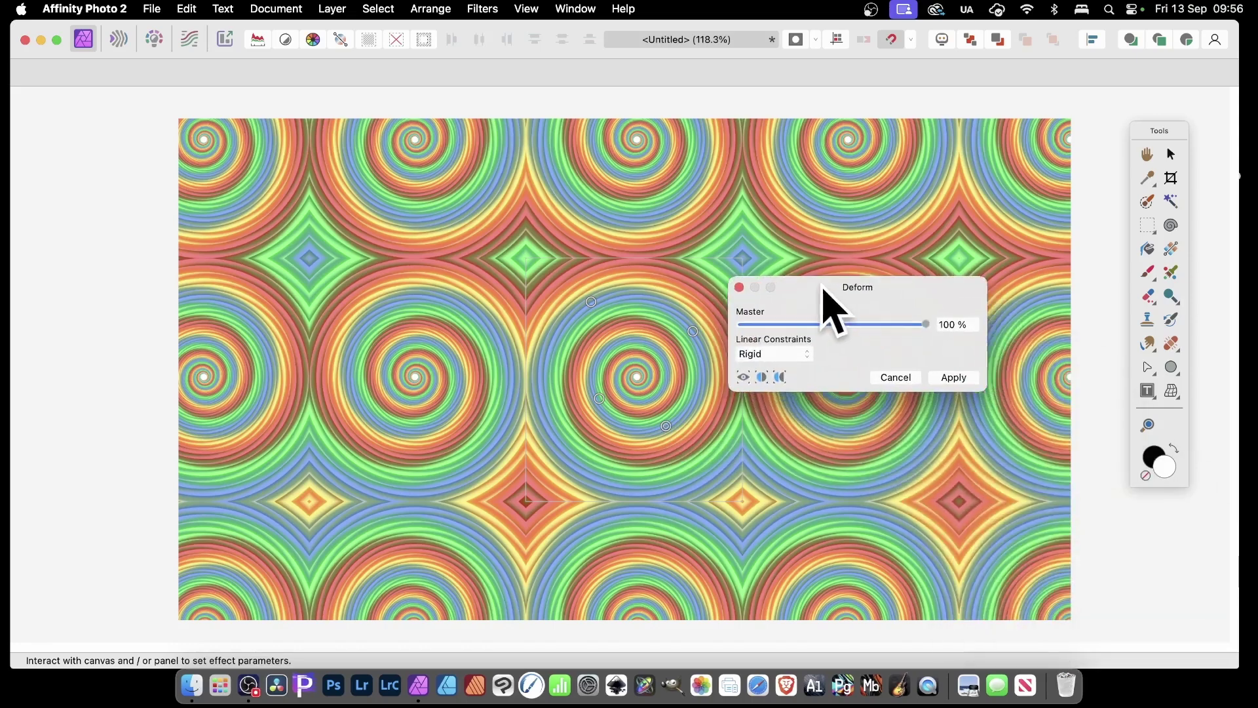
Pull the lower and upper-left deform points outward to the tile corners, shift the upper-right point slightly up, and apply the deformation
left_click_drag(591, 302, 506, 255)
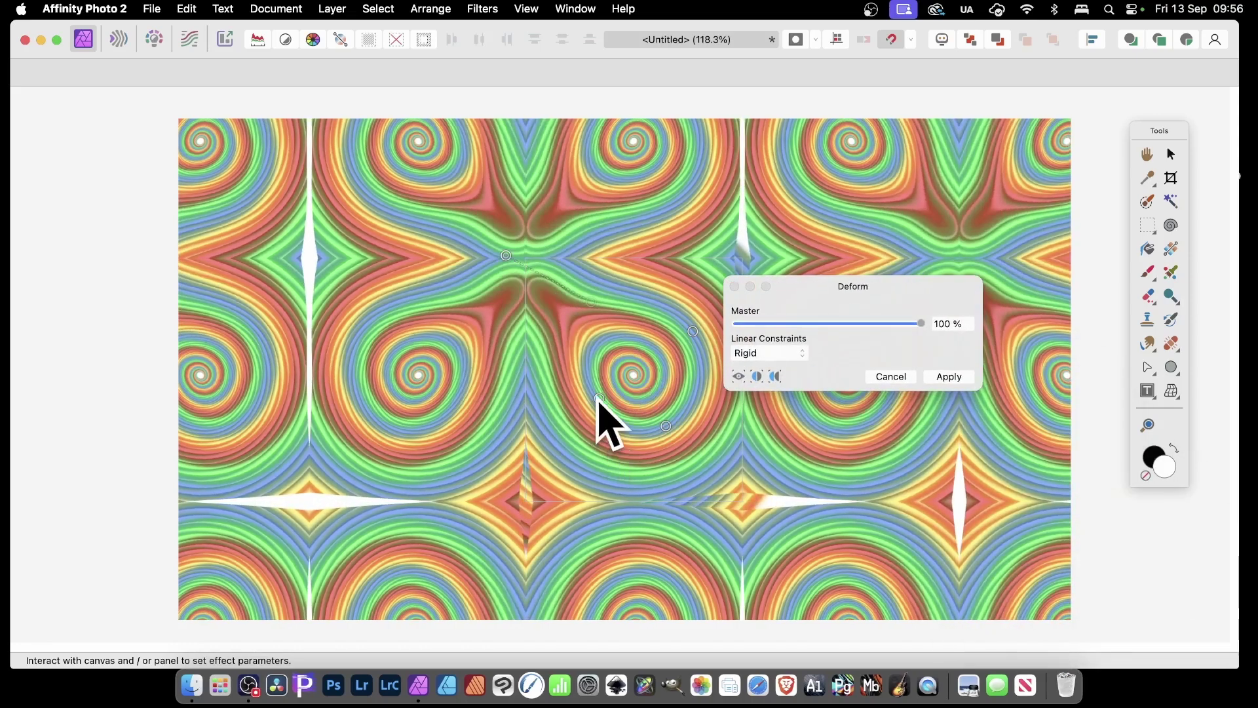
left_click_drag(599, 398, 478, 476)
left_click_drag(666, 426, 743, 506)
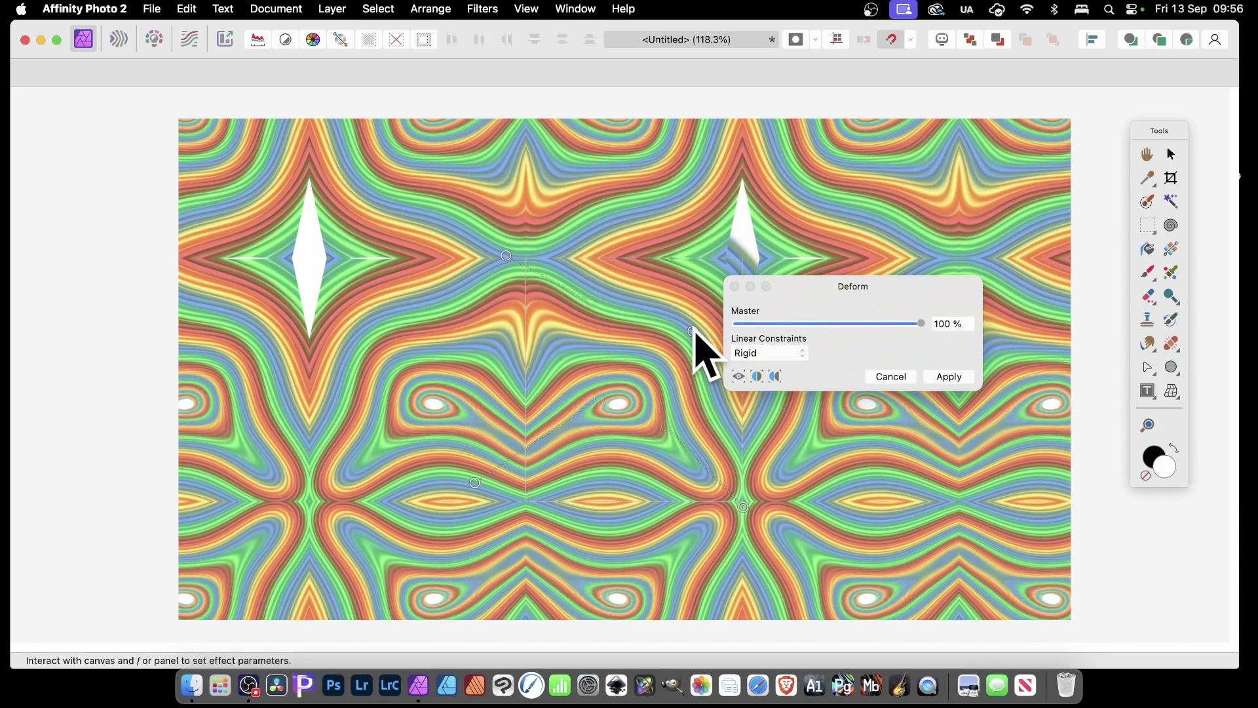
left_click_drag(693, 332, 710, 291)
left_click(948, 377)
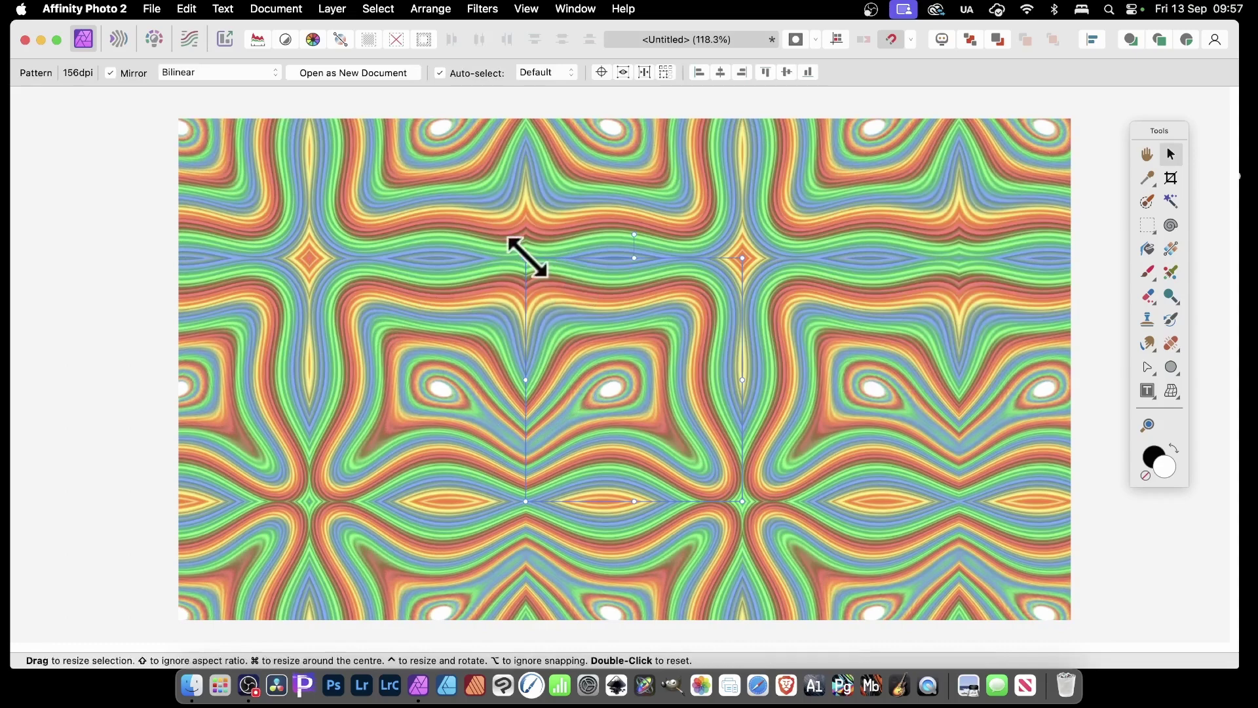
Try shrinking and rotating the deformed pattern tile to about 189 dpi, and delete the pattern layer
left_click_drag(524, 257, 564, 301)
left_click_drag(653, 280, 846, 298)
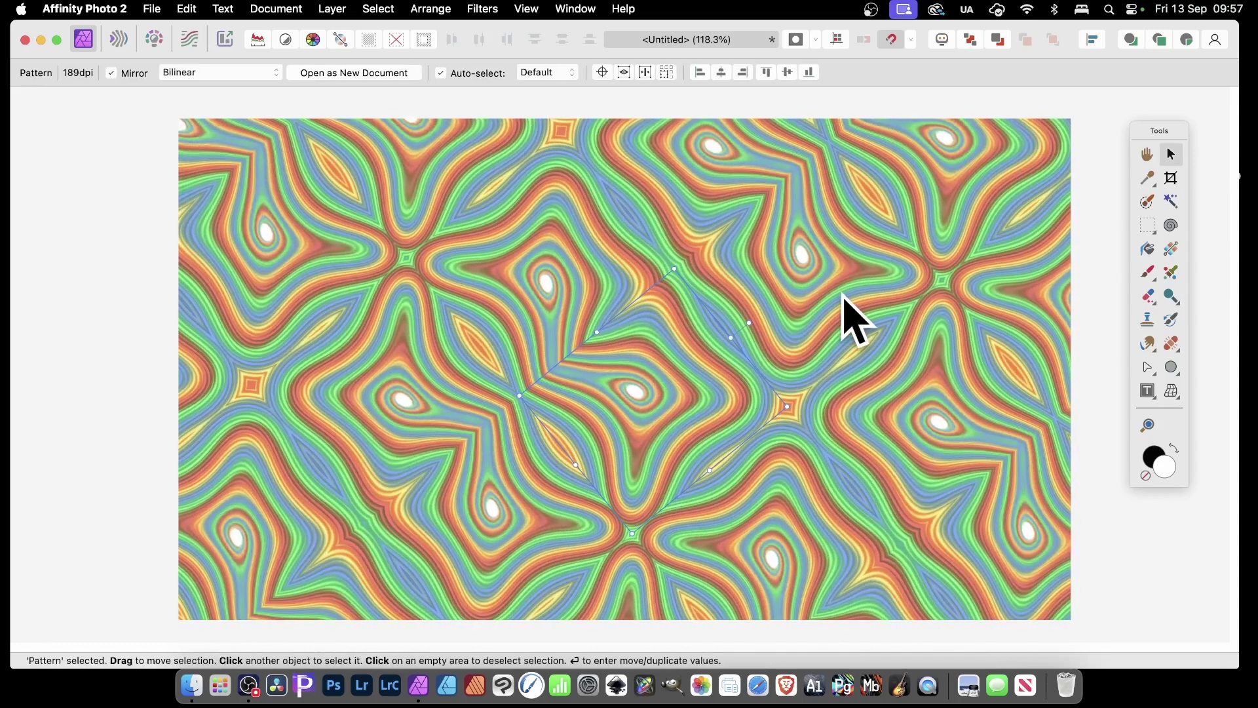
key("Delete")
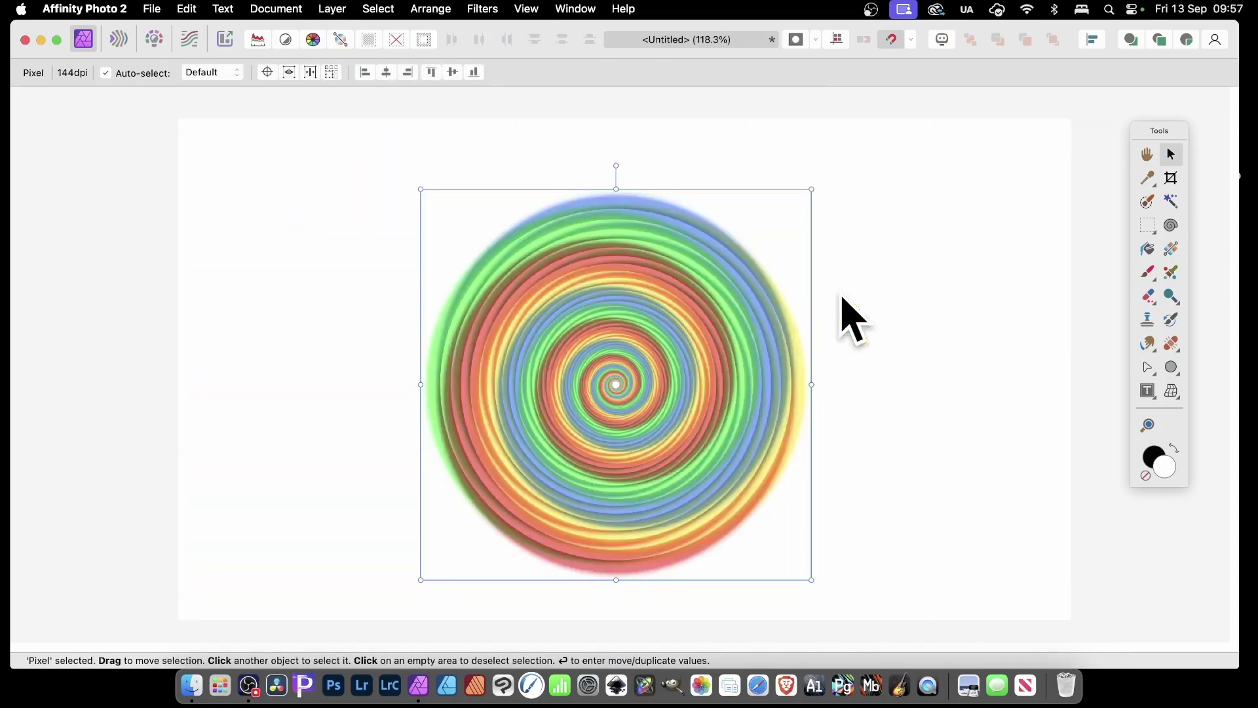
Move the rasterised spiral to the left and slightly up on the canvas
left_click(1148, 228)
left_click(1163, 229)
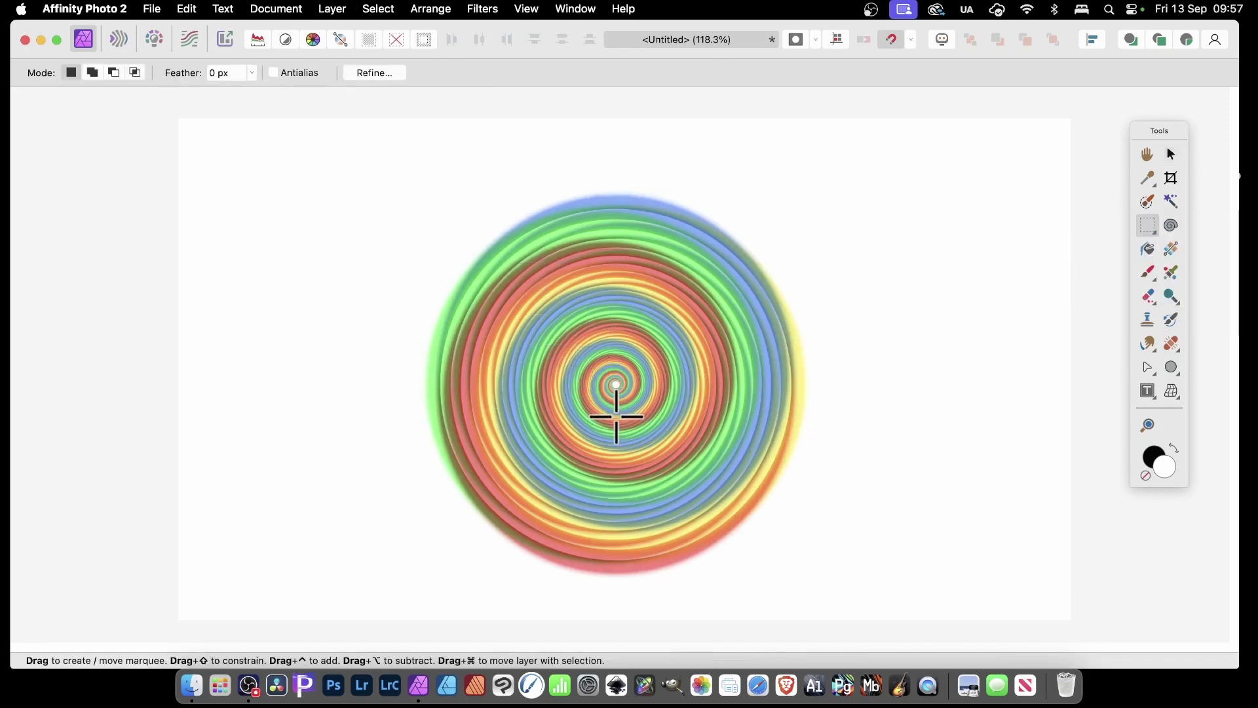
left_click(1171, 154)
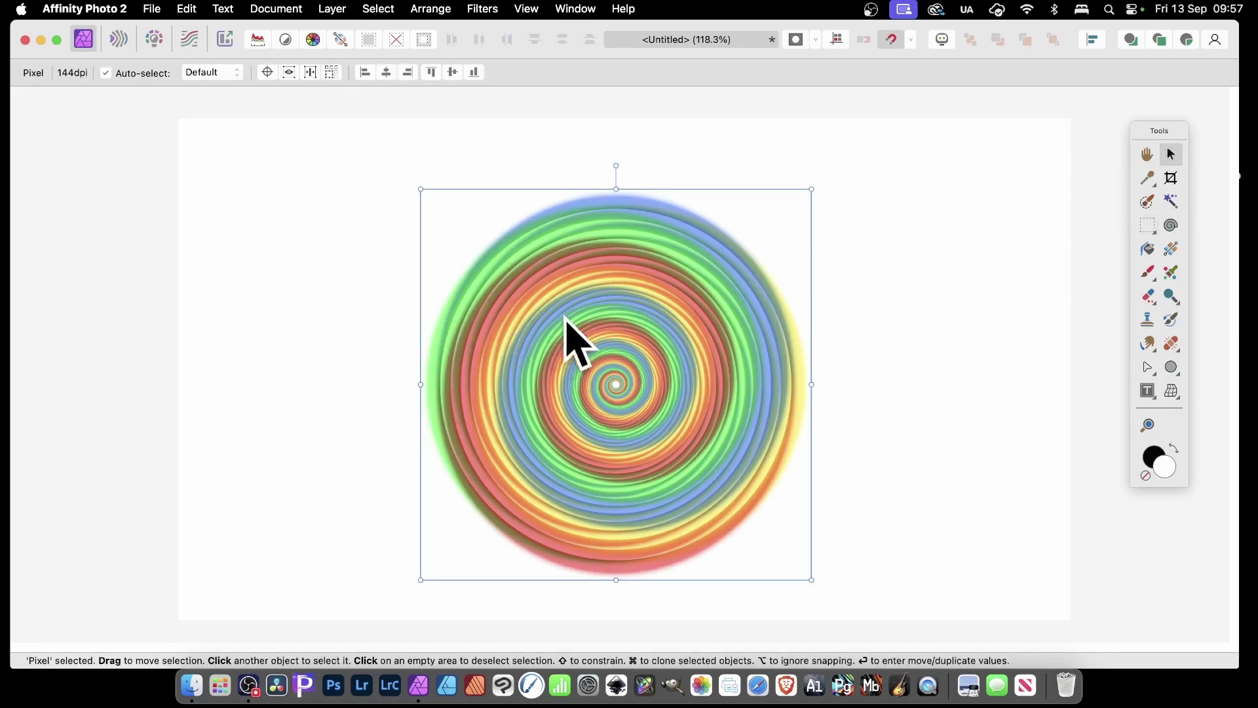
key("shift+Left")
key("shift+Left")
key("shift+Left")
key("shift+Left")
key("shift+Left")
key("shift+Left")
key("shift+Left")
Repeat the Deform filter on the spiral, and scale the result down to about 174 dpi in the canvas's upper-left area
left_click(493, 10)
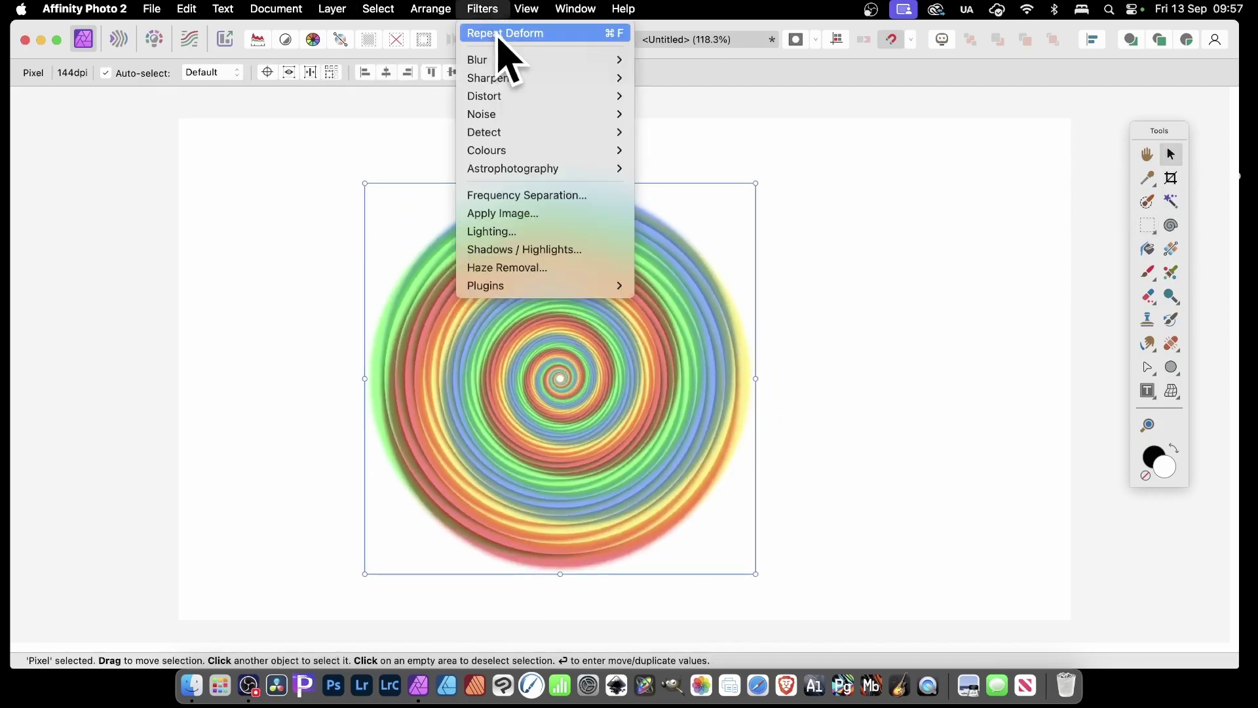
left_click(498, 33)
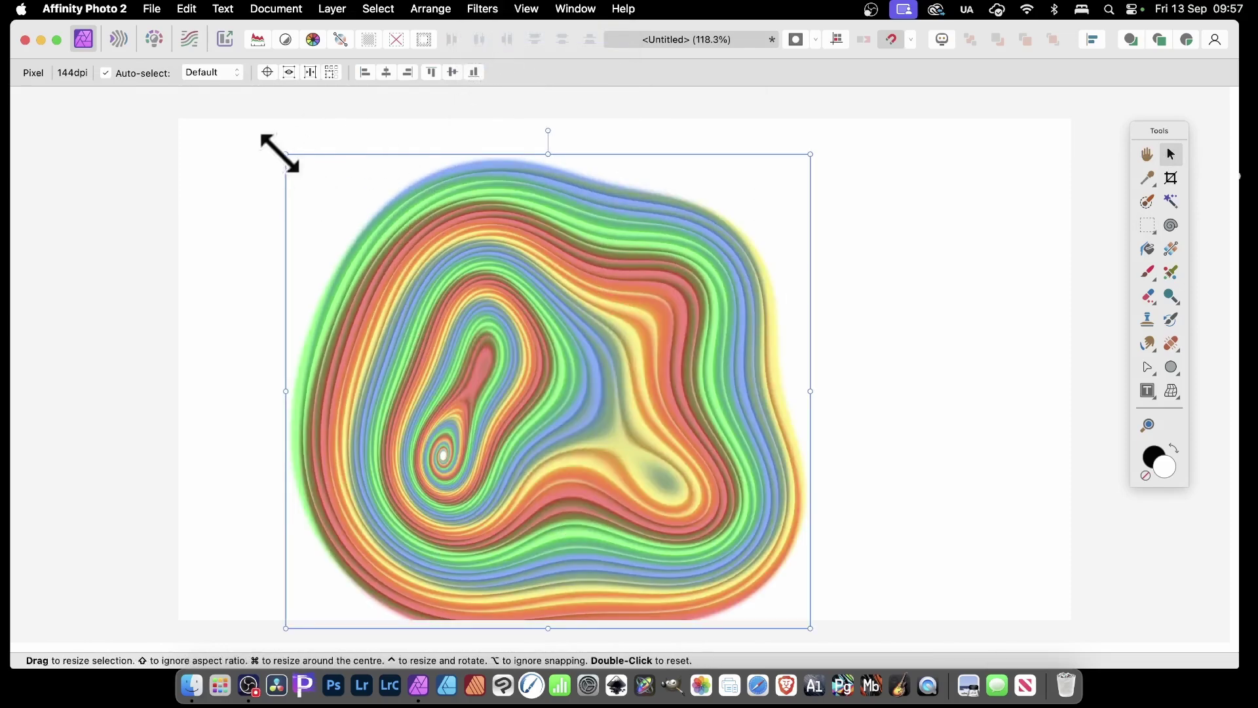
left_click_drag(286, 154, 376, 236)
left_click_drag(518, 338, 478, 262)
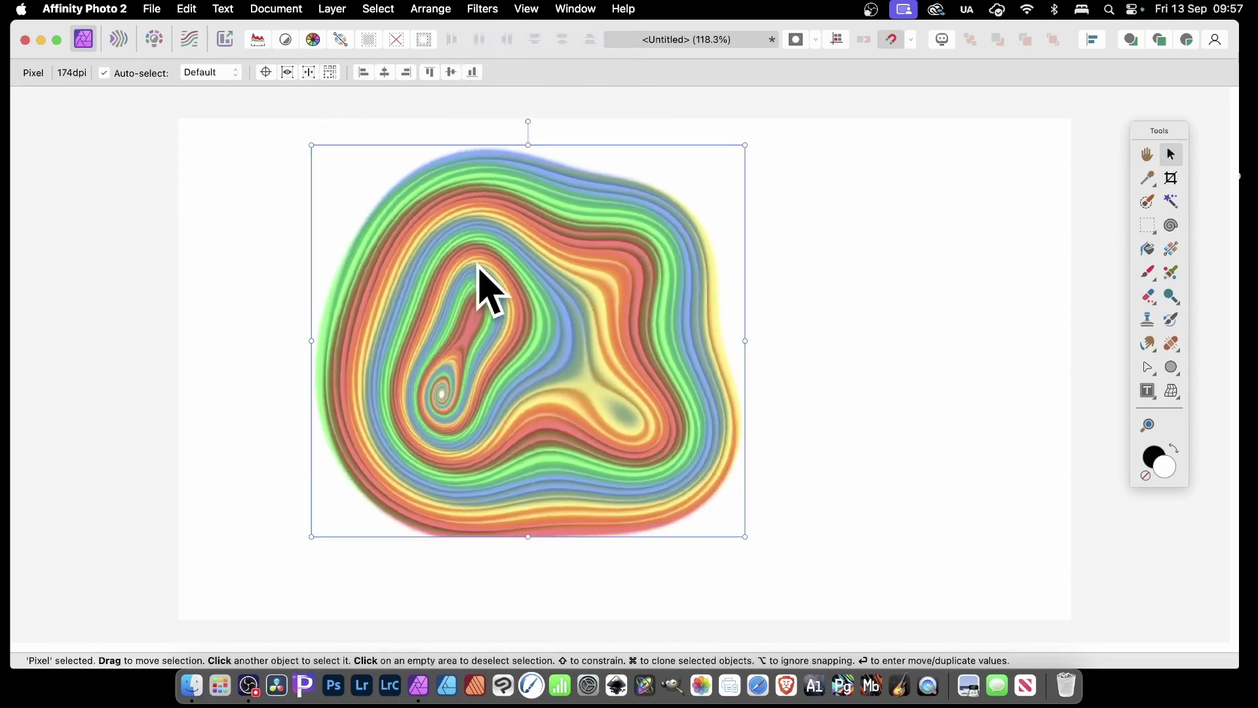
Create a mirrored pattern layer from a nearly square marquee selection inside the deformed spiral
left_click(1147, 225)
left_click(1152, 225)
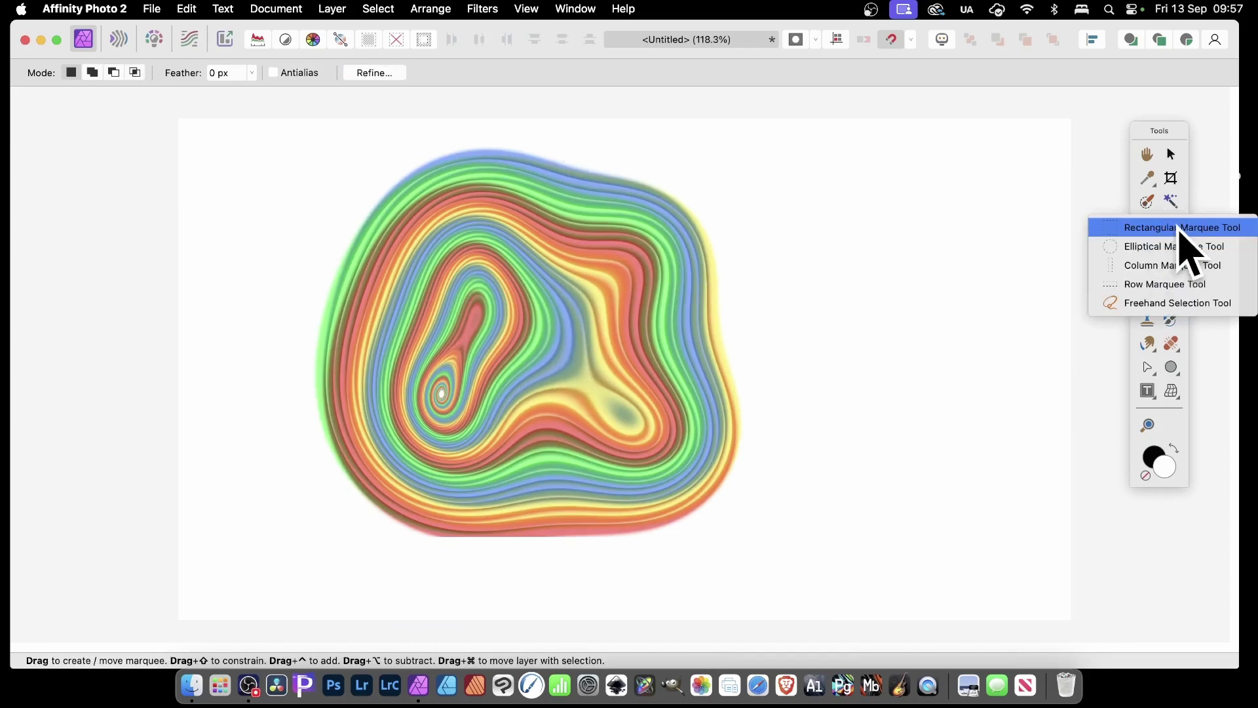
left_click(1179, 226)
left_click_drag(503, 338, 663, 492)
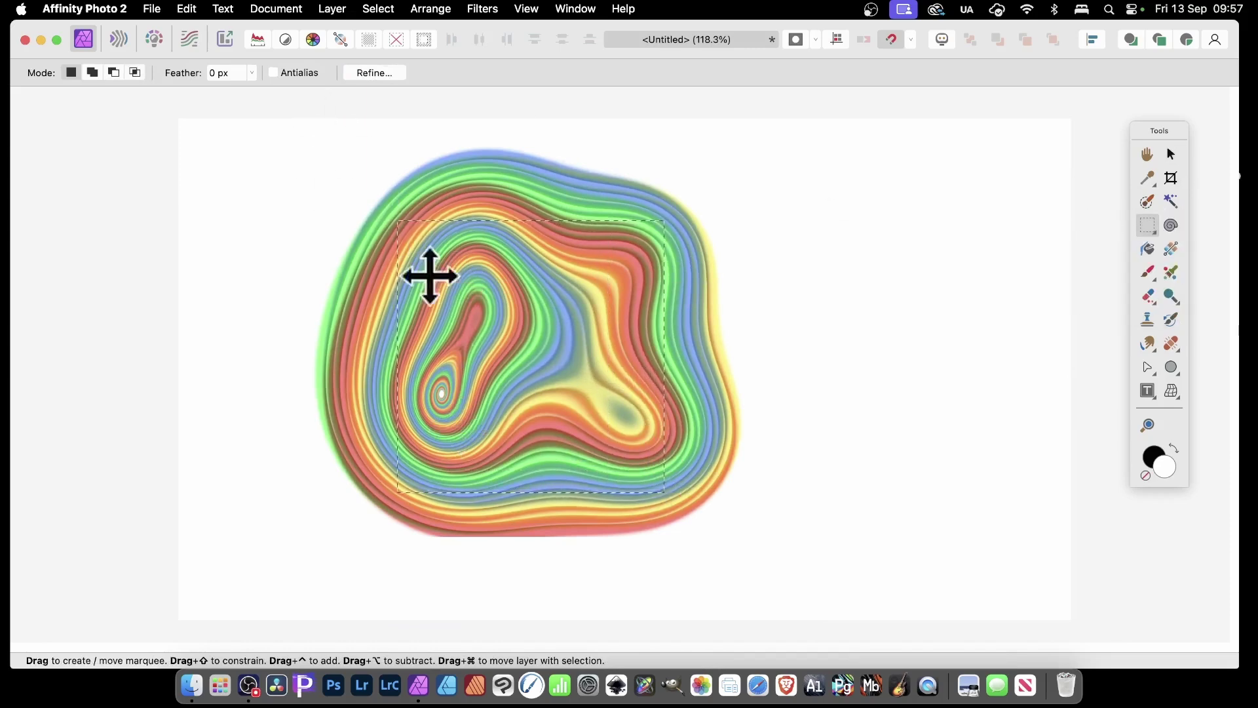
left_click(331, 9)
left_click(393, 203)
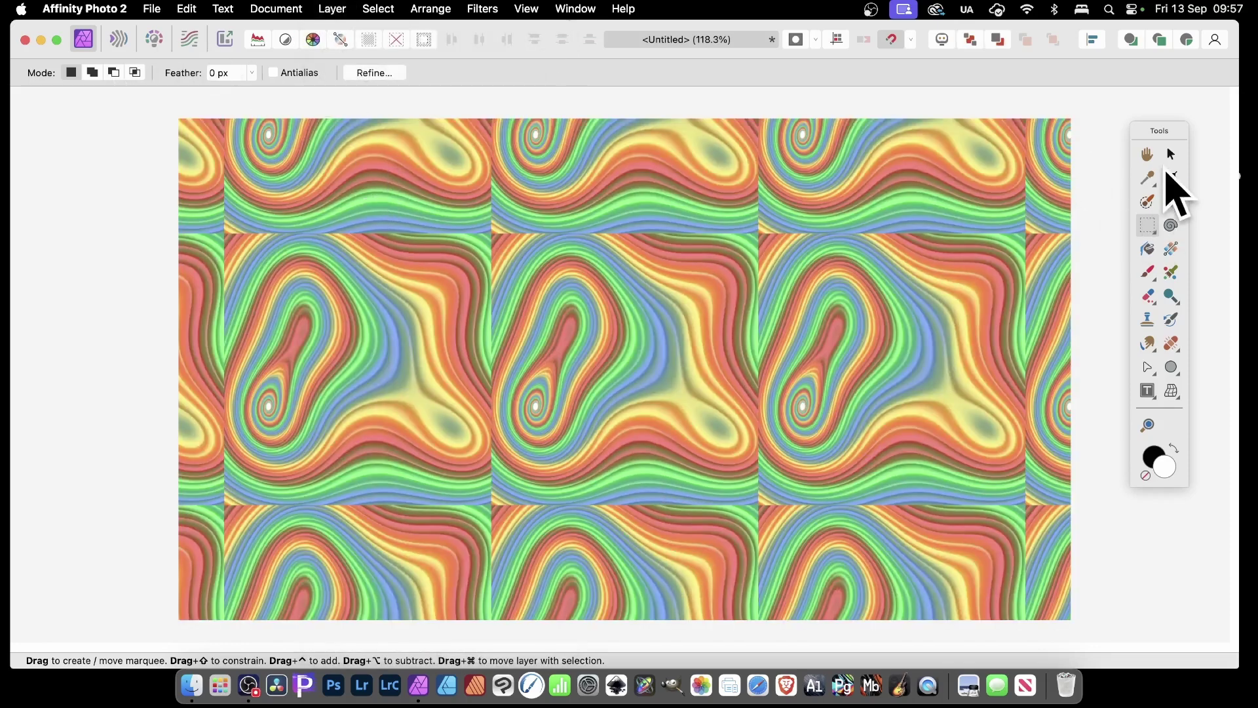
left_click(1171, 155)
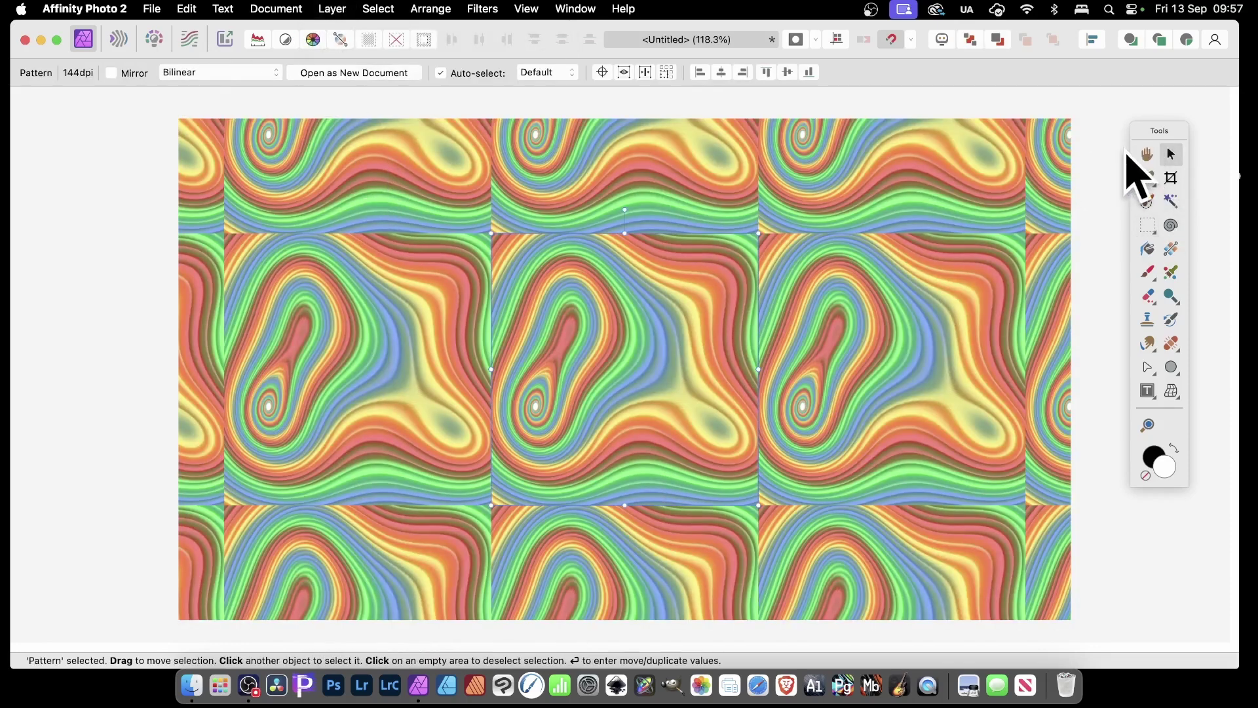
left_click(112, 74)
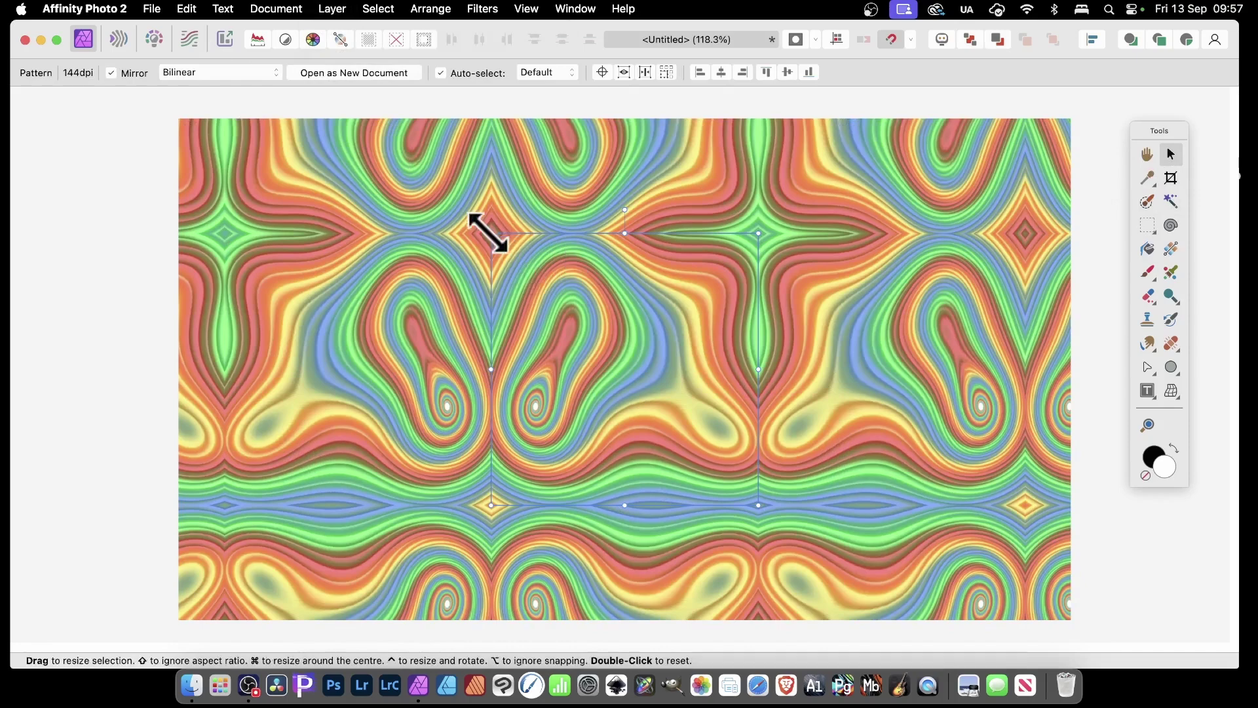
Shrink the mirrored pattern tile to about 221 dpi and cut the pattern layer
left_click_drag(492, 233, 584, 323)
left_click_drag(640, 407, 553, 312)
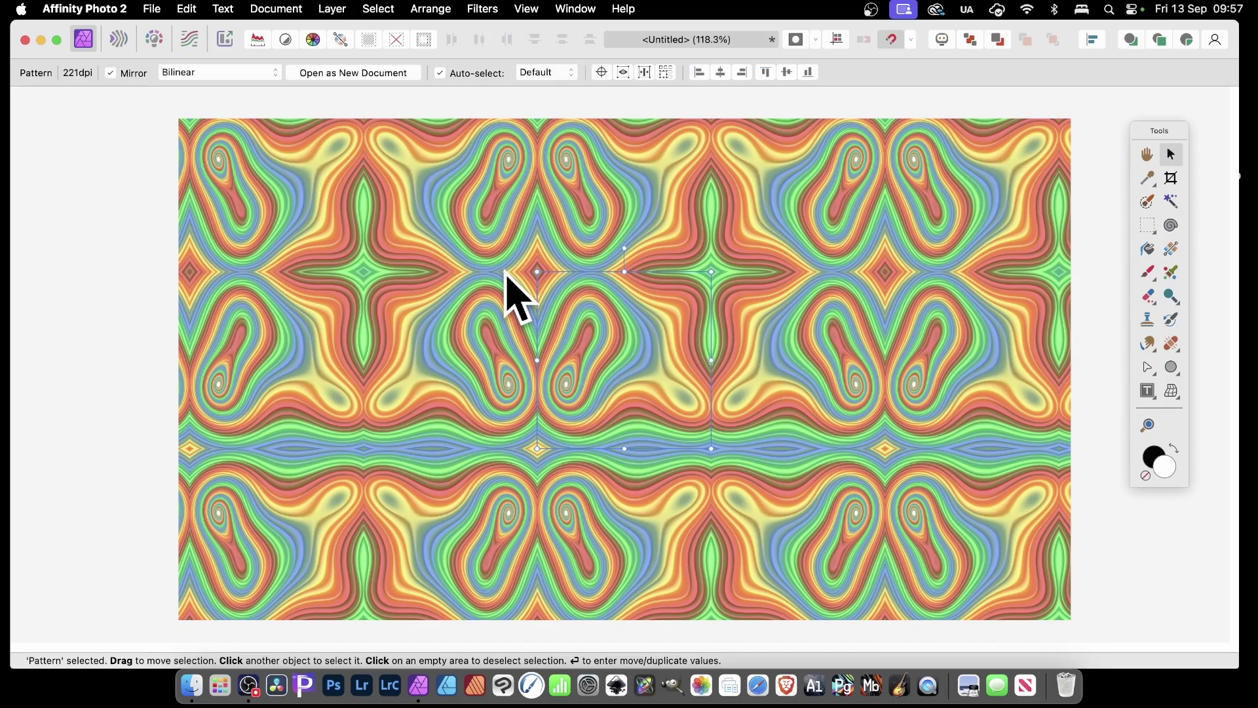
key("super+z")
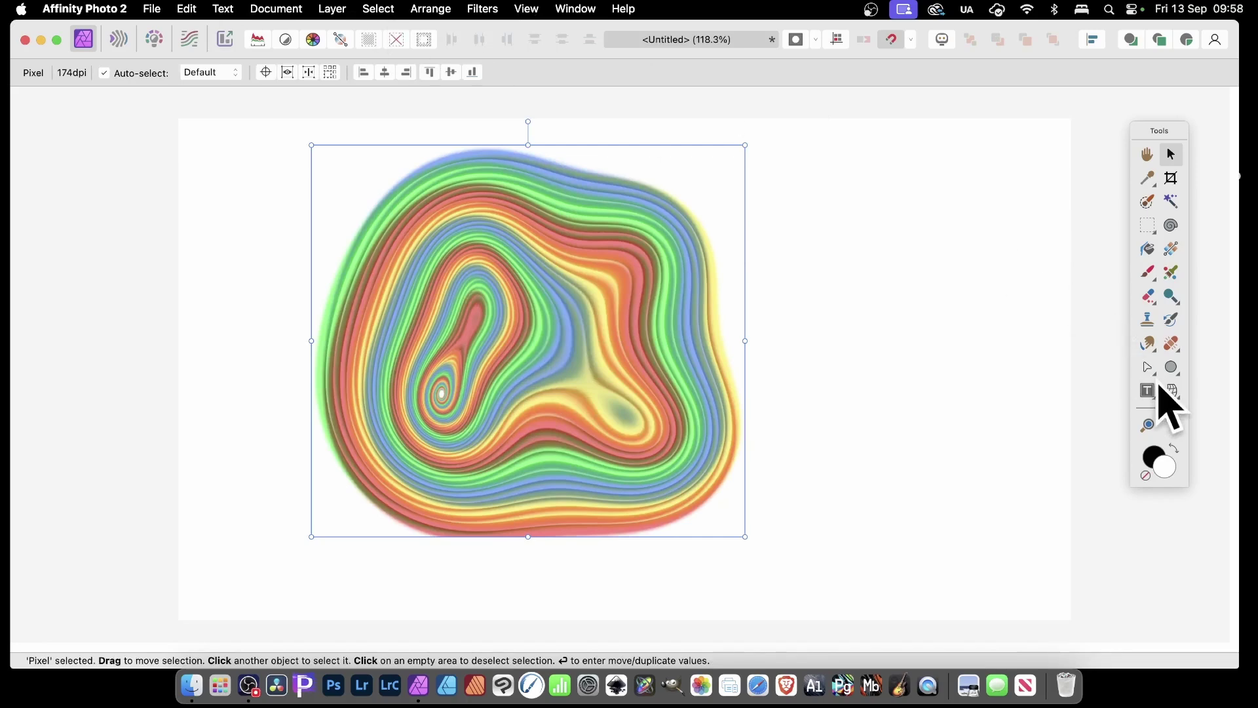
Draw a circle overlapping the right side of the deformed spiral and paste the cut pattern inside it
left_click(1171, 368)
left_click_drag(670, 170, 1017, 536)
left_click(187, 9)
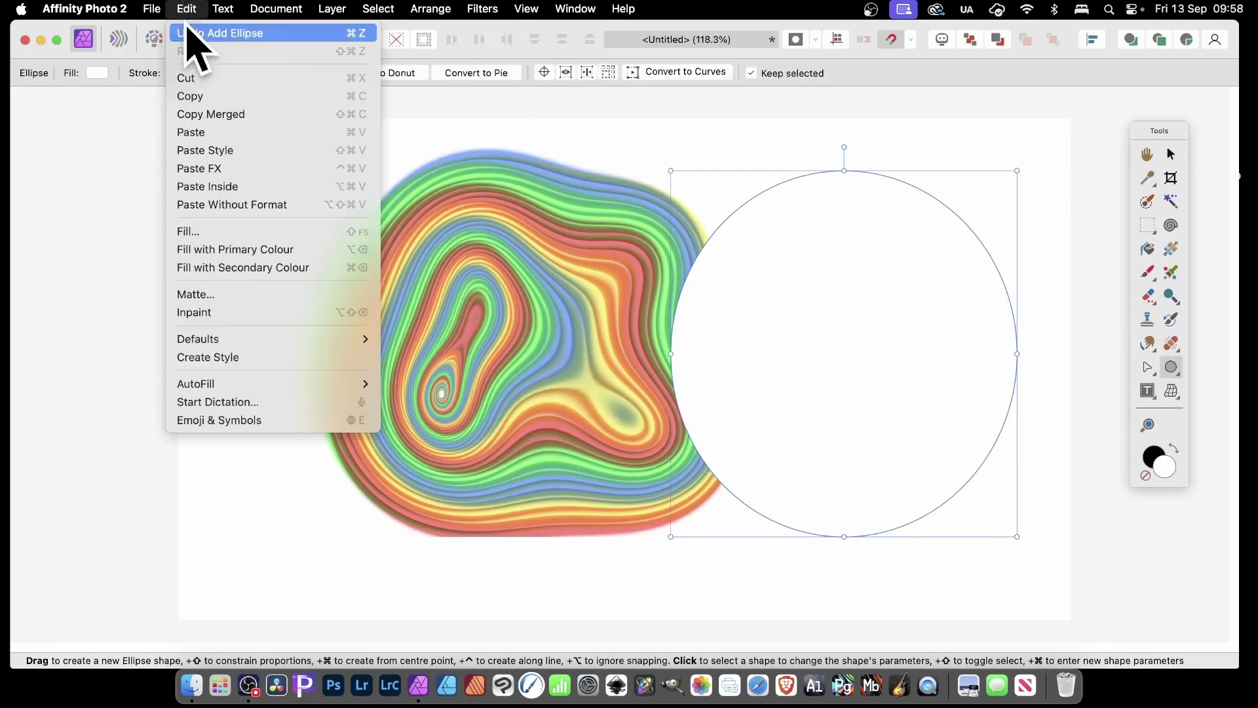
left_click(211, 186)
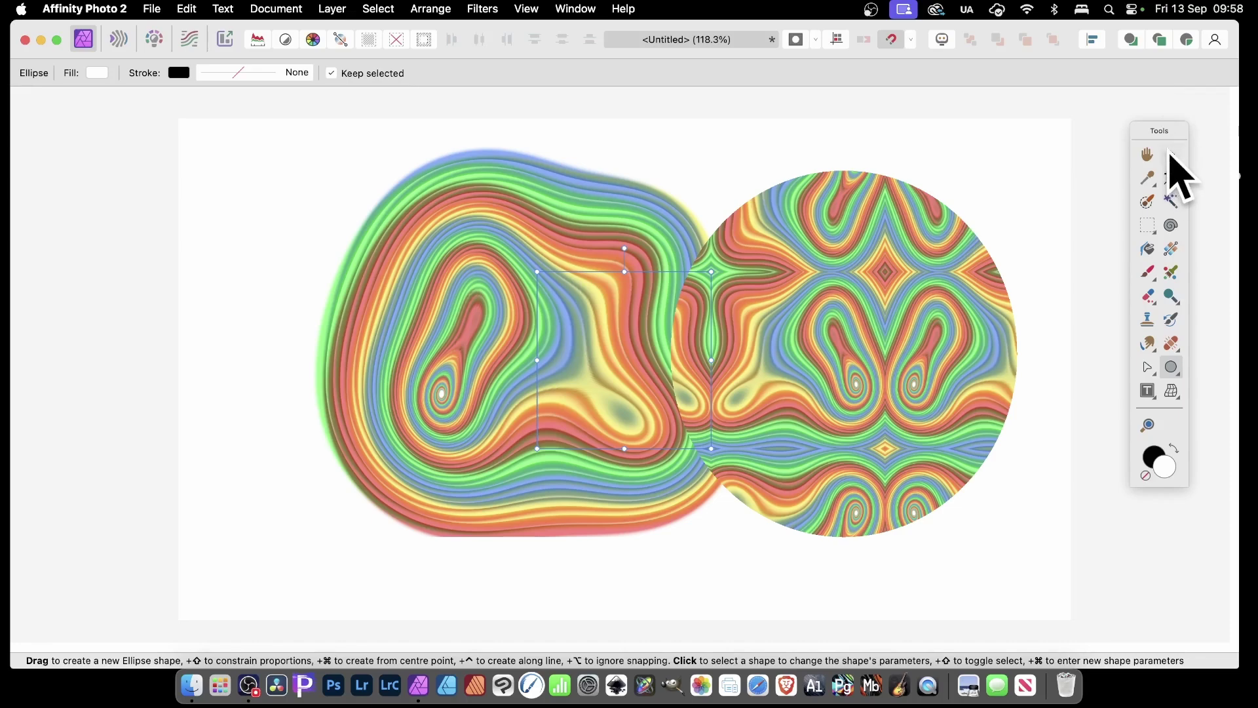
left_click(1171, 155)
Undo the circle, the pattern layer and the Deform edits, going back to the undistorted rasterised spiral
key("super+z")
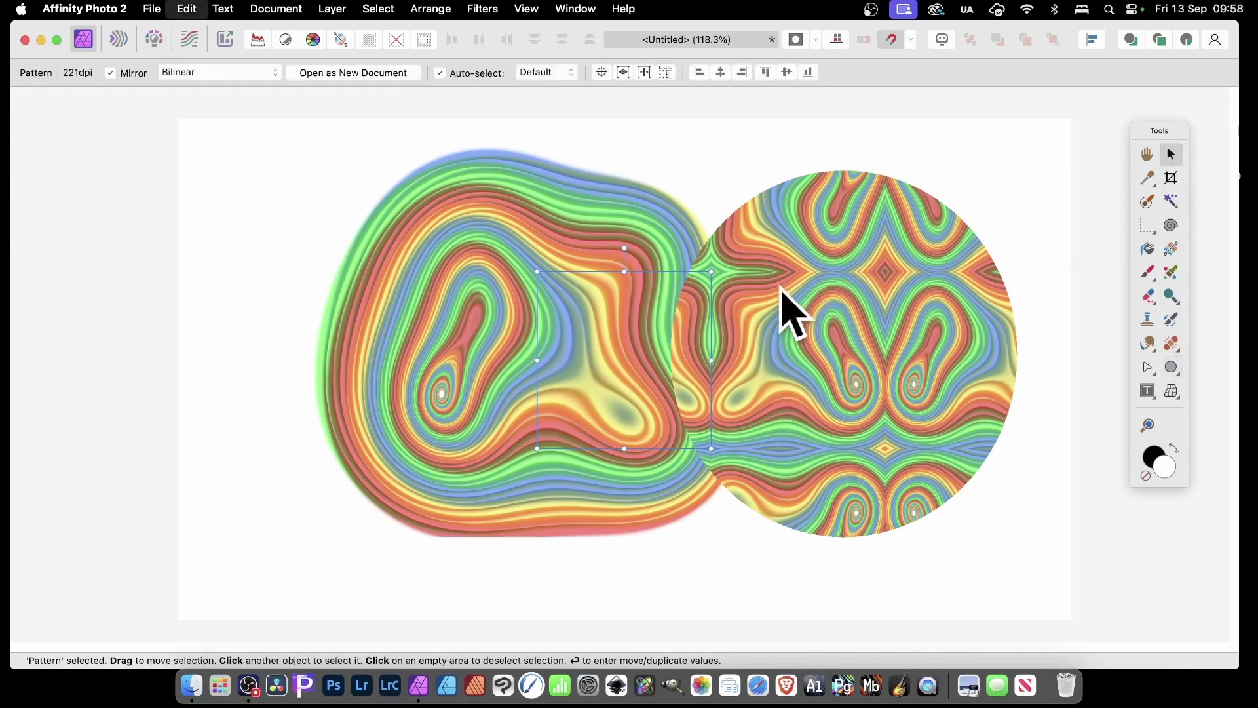
key("super+z")
key("super+z")
key("super+z")
key("super+z")
key("super+z")
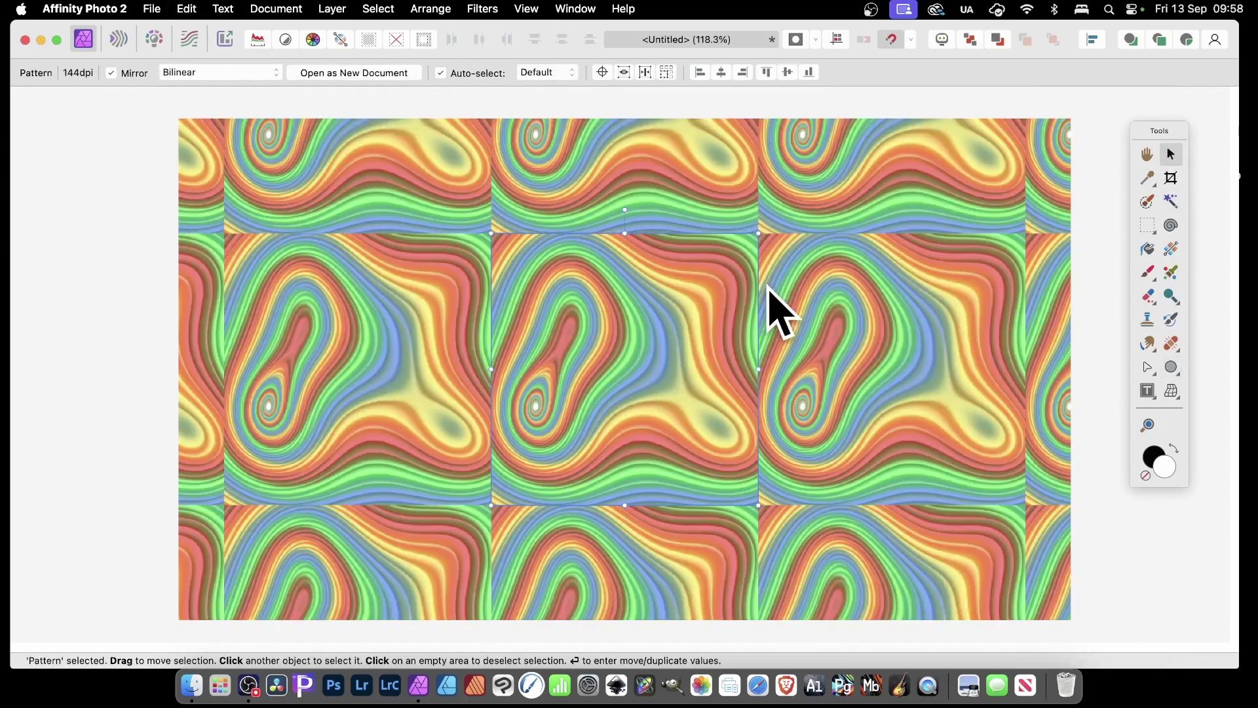
key("super+z")
key("super+z")
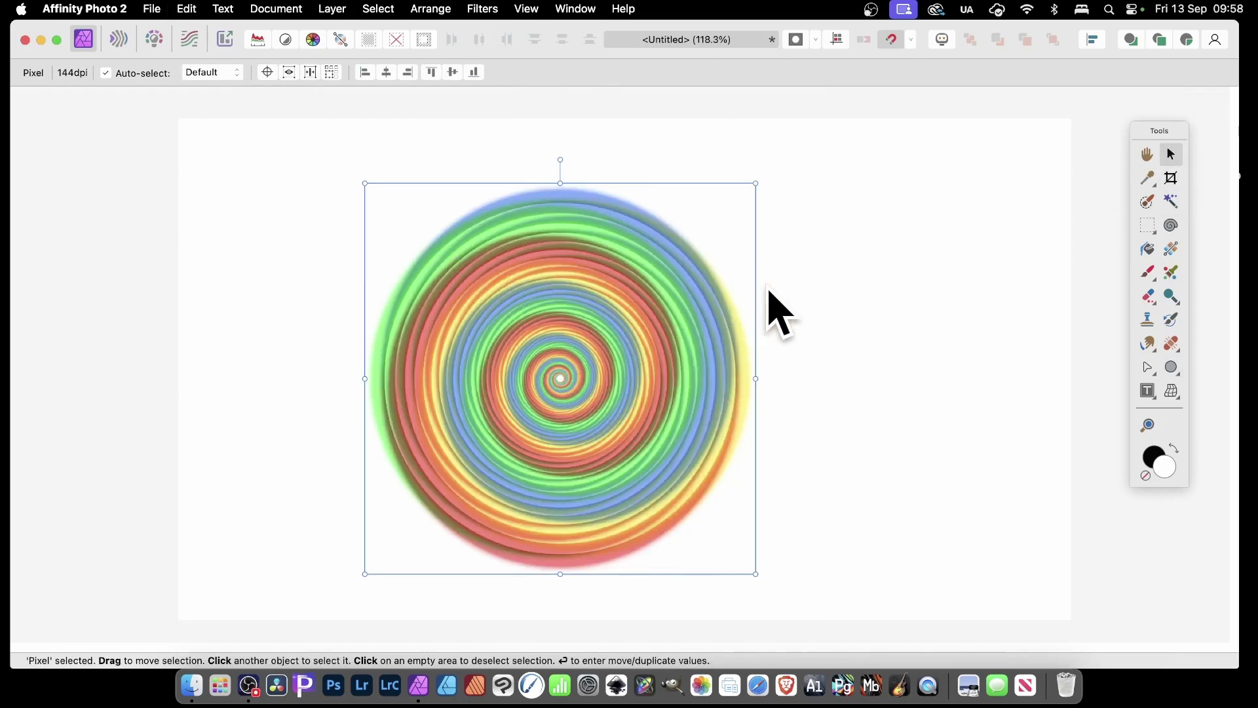
key("super+z")
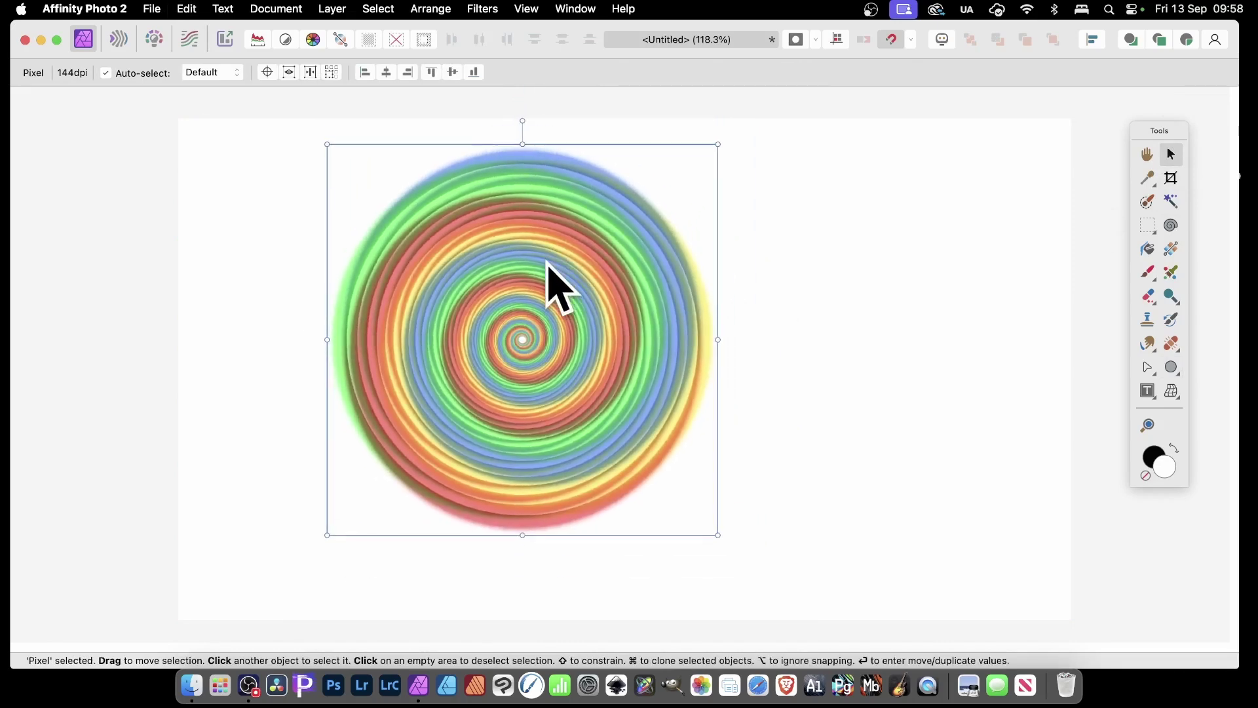
Scale the spiral to about 158 dpi right of centre, and overlap its upper left with a duplicate scaled to about 206 dpi
left_click_drag(508, 289, 646, 343)
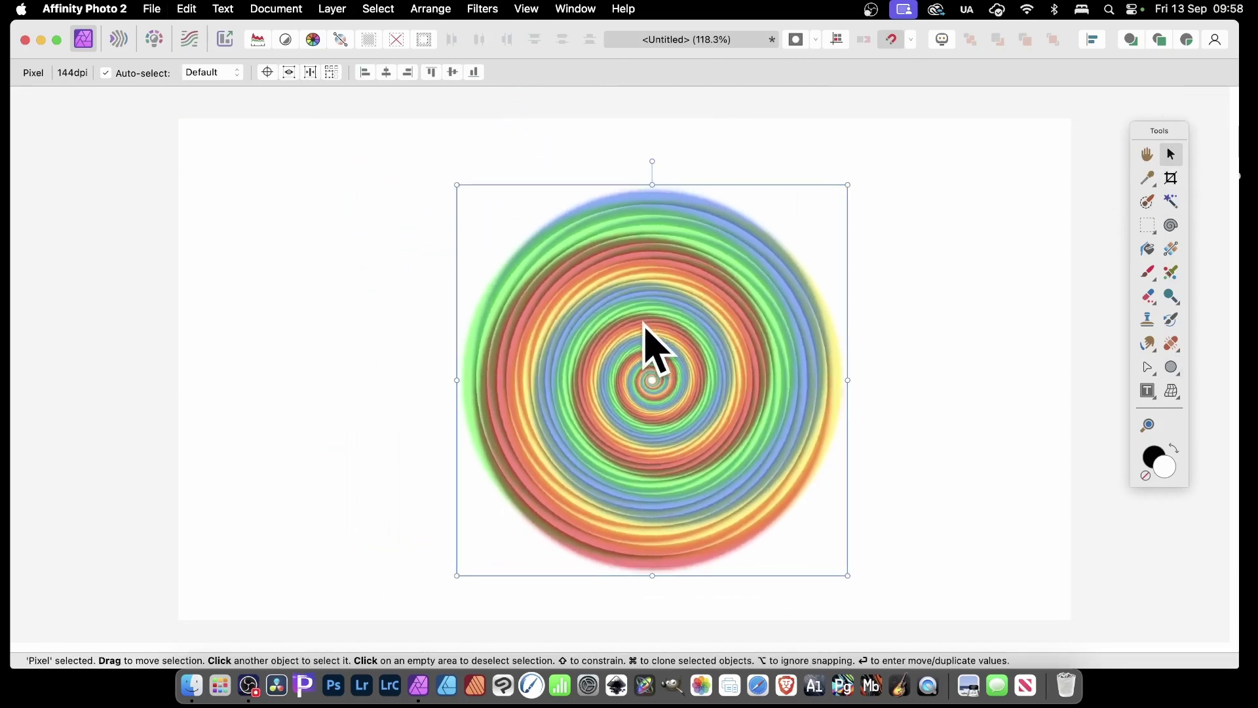
left_click_drag(457, 185, 492, 221)
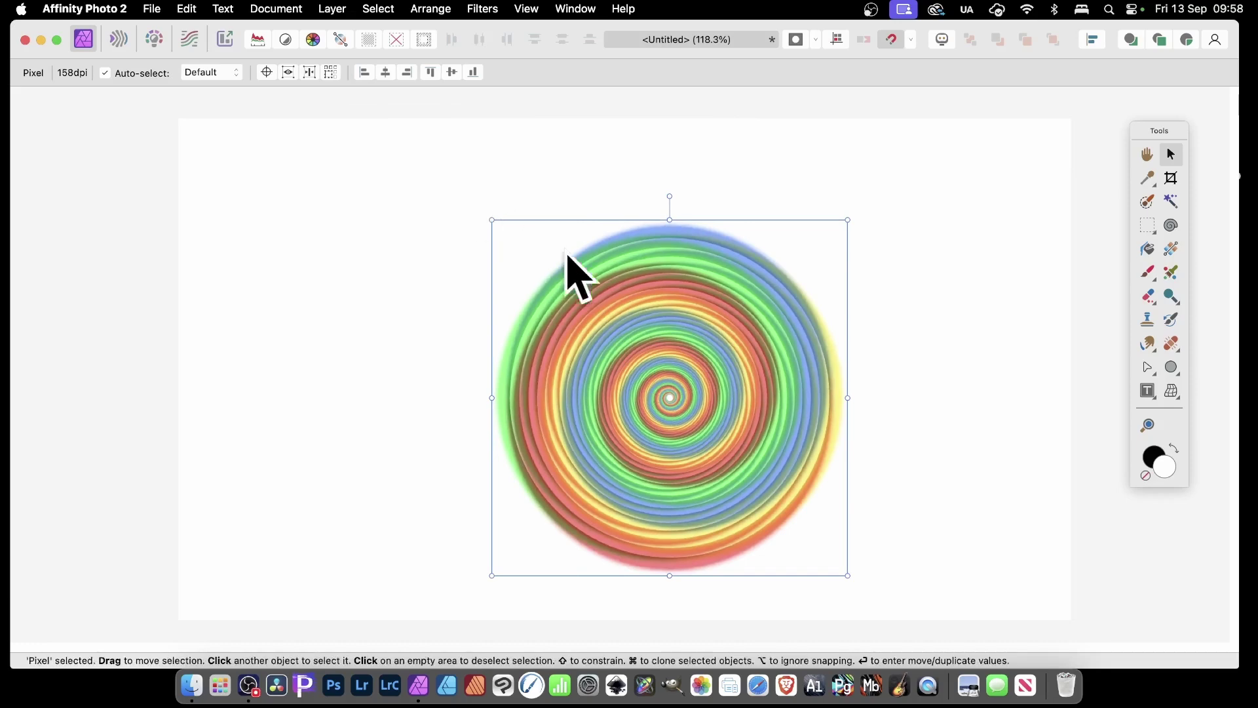
key("super+j")
left_click_drag(697, 344, 618, 282)
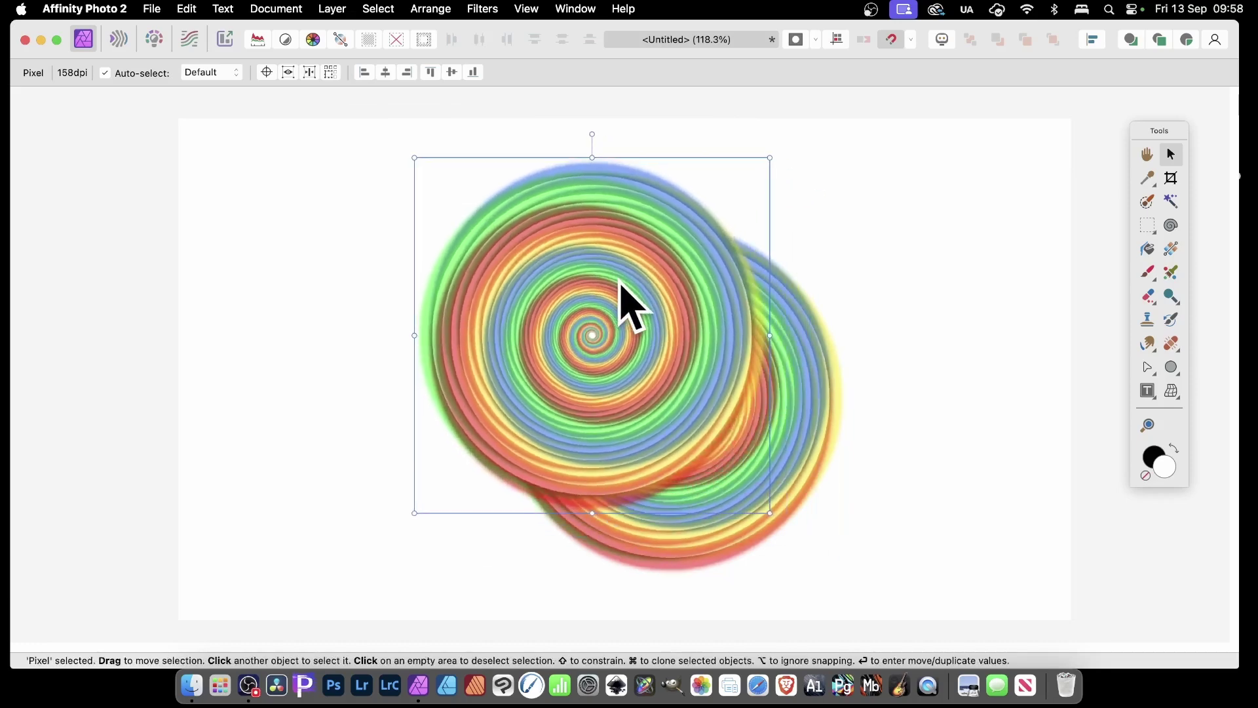
left_click_drag(770, 512, 674, 419)
left_click_drag(604, 301, 588, 326)
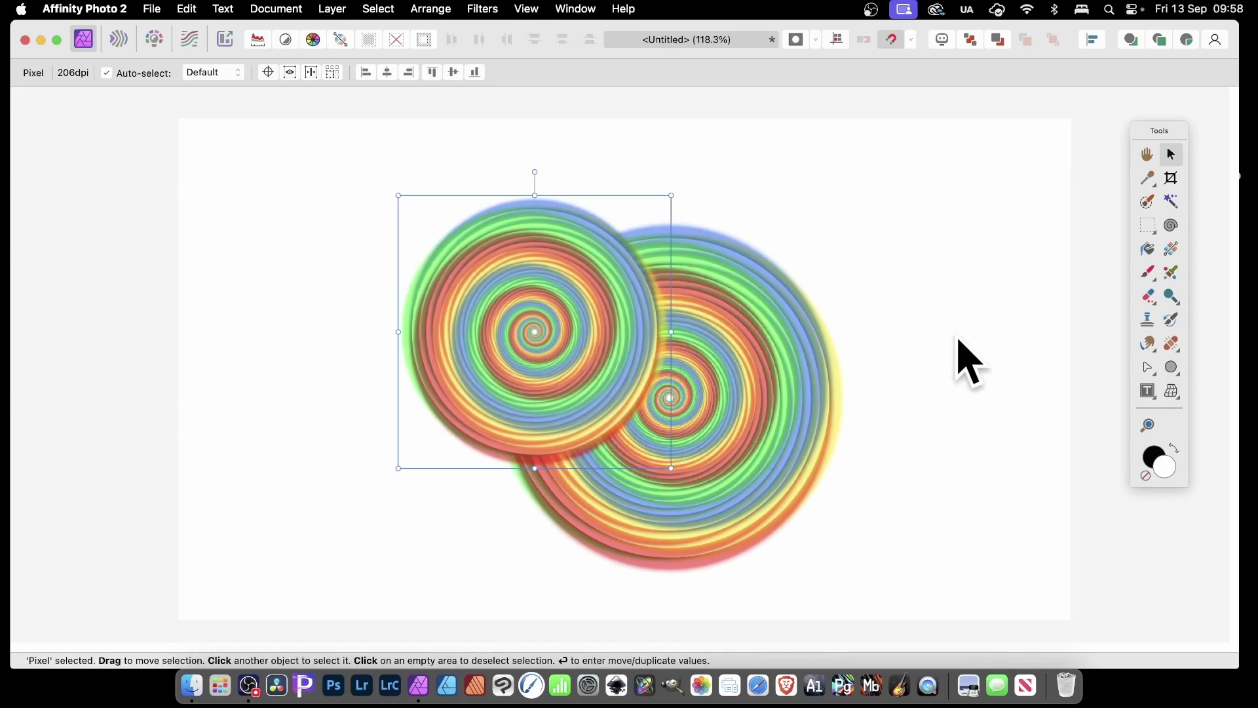
Group the two overlapping spirals and rasterise the group into a single pixel layer
left_click_drag(305, 136, 961, 634)
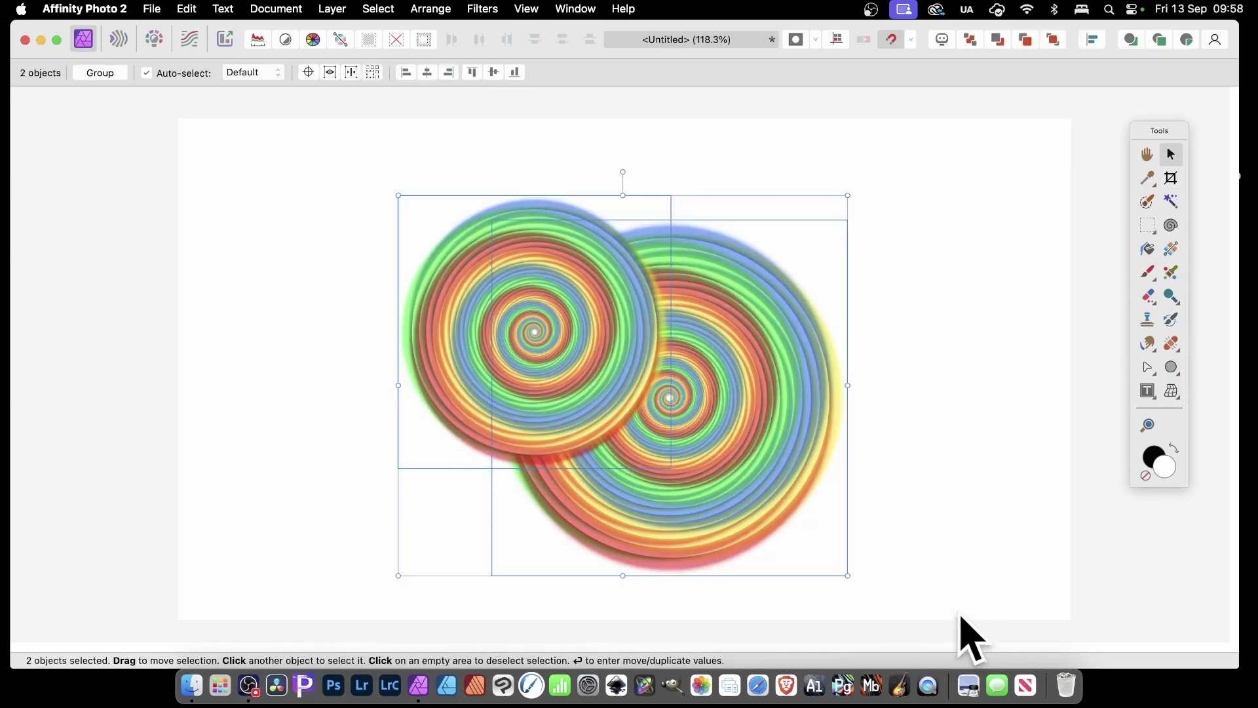
right_click(713, 327)
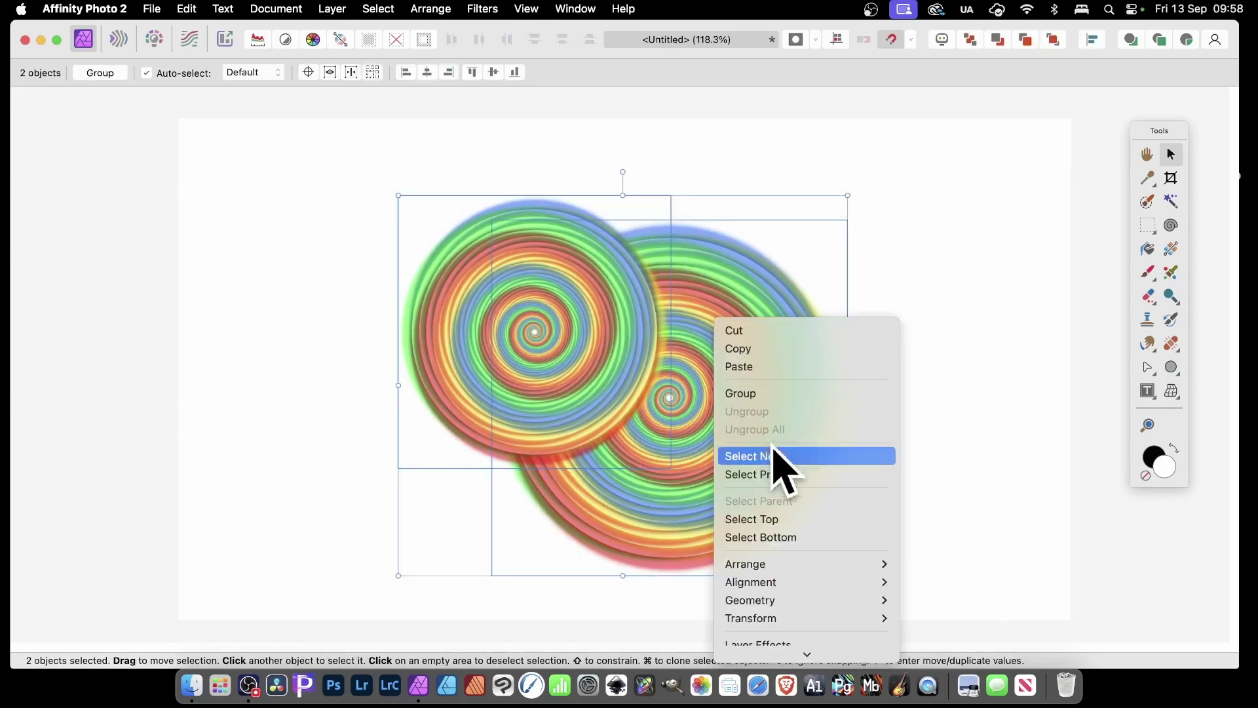
left_click(776, 394)
right_click(701, 326)
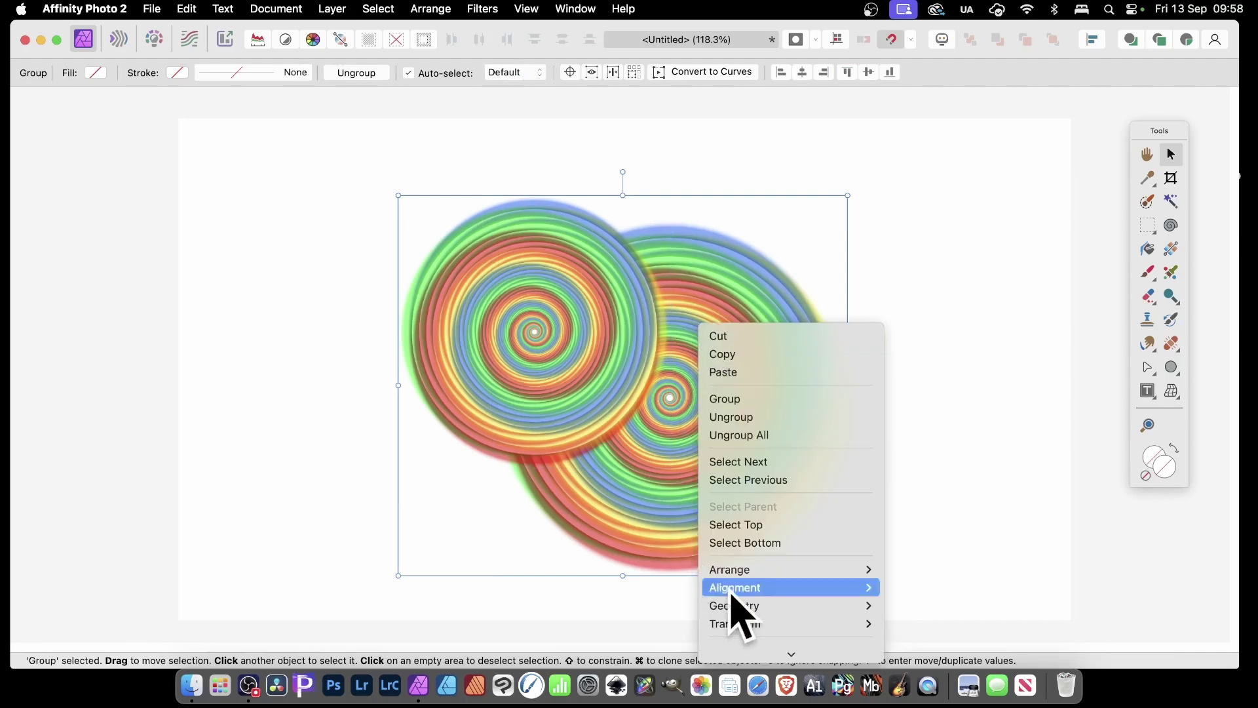
scroll(738, 609, "down", 5)
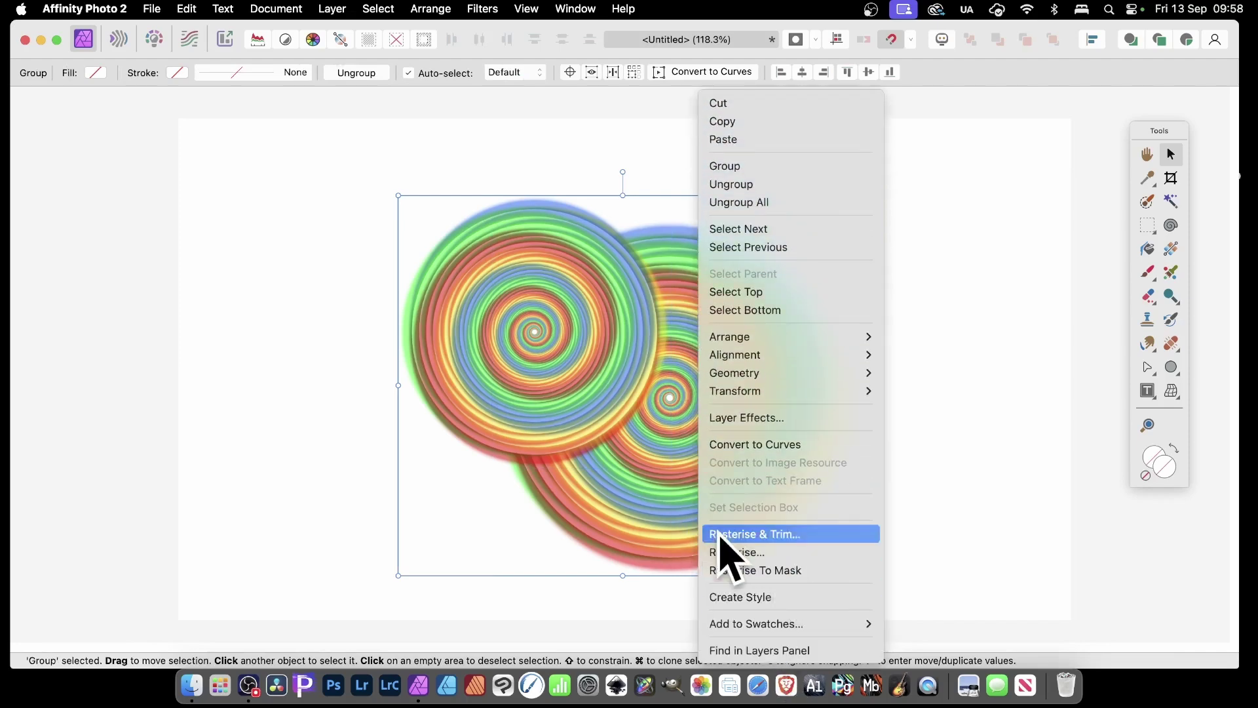
left_click(728, 552)
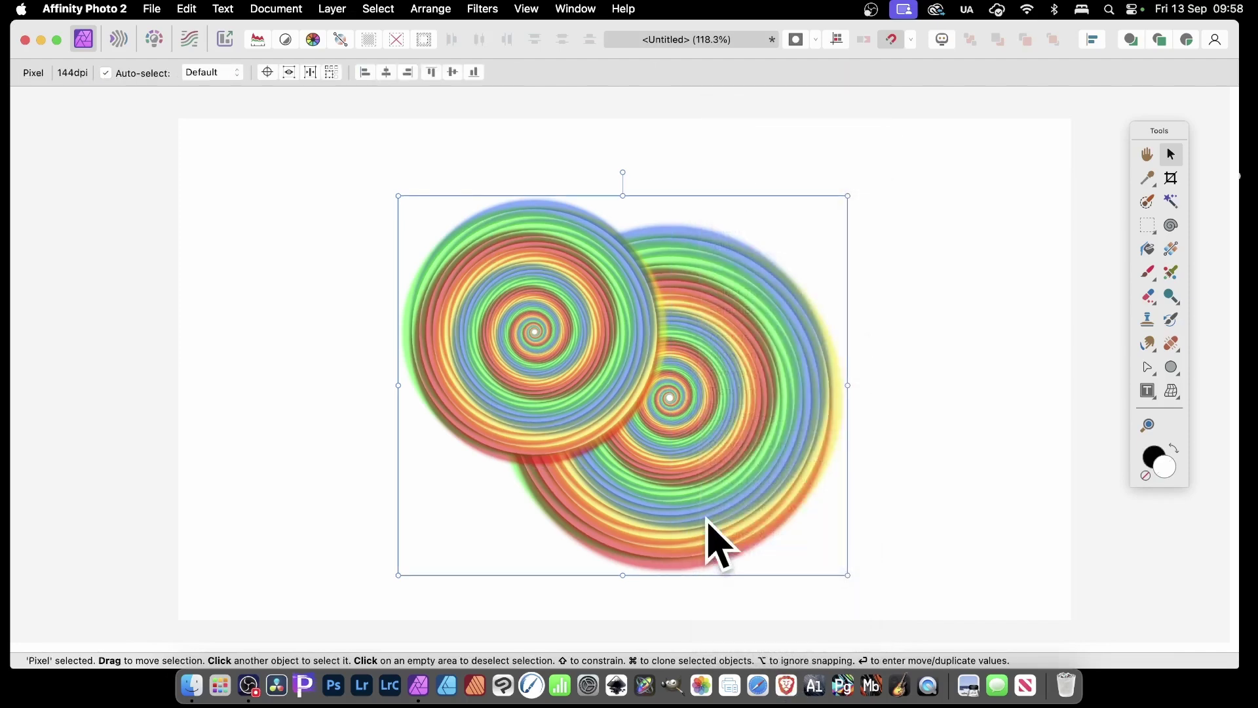
Create a mirrored pattern layer from a rectangular marquee selection spanning both spiral centres, and scale its tile to about 199 dpi
left_click(1148, 225)
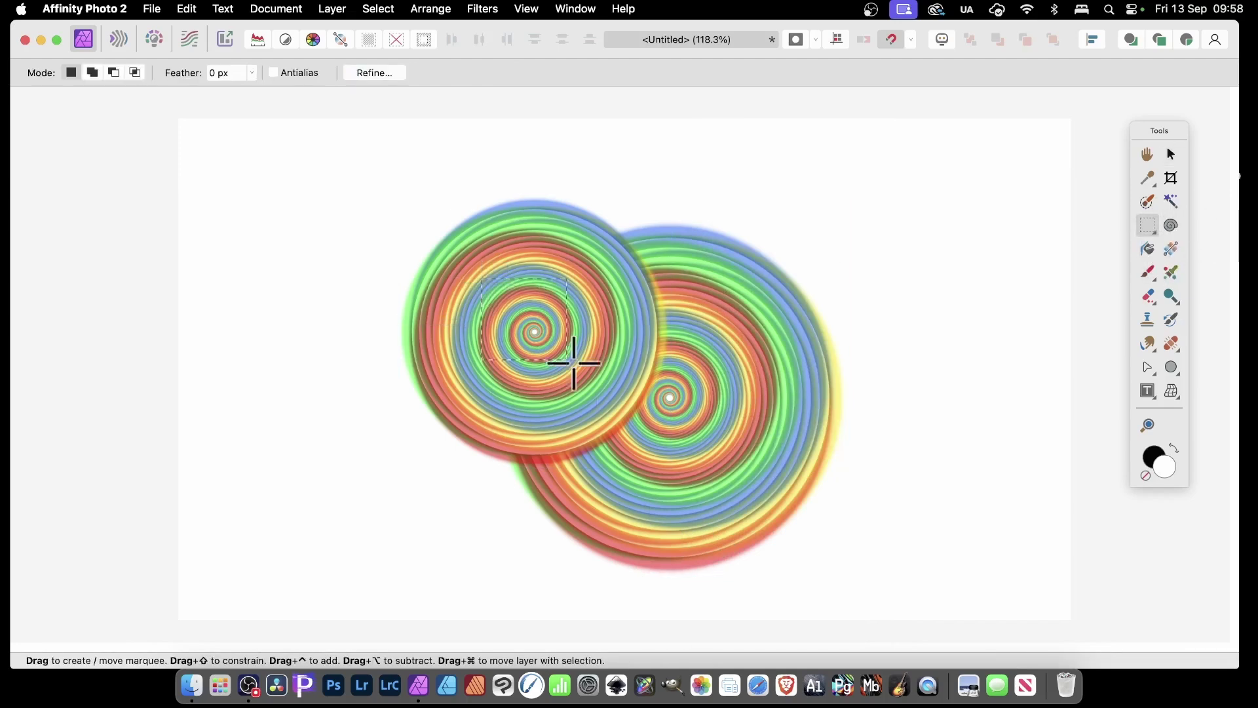
left_click_drag(574, 363, 764, 452)
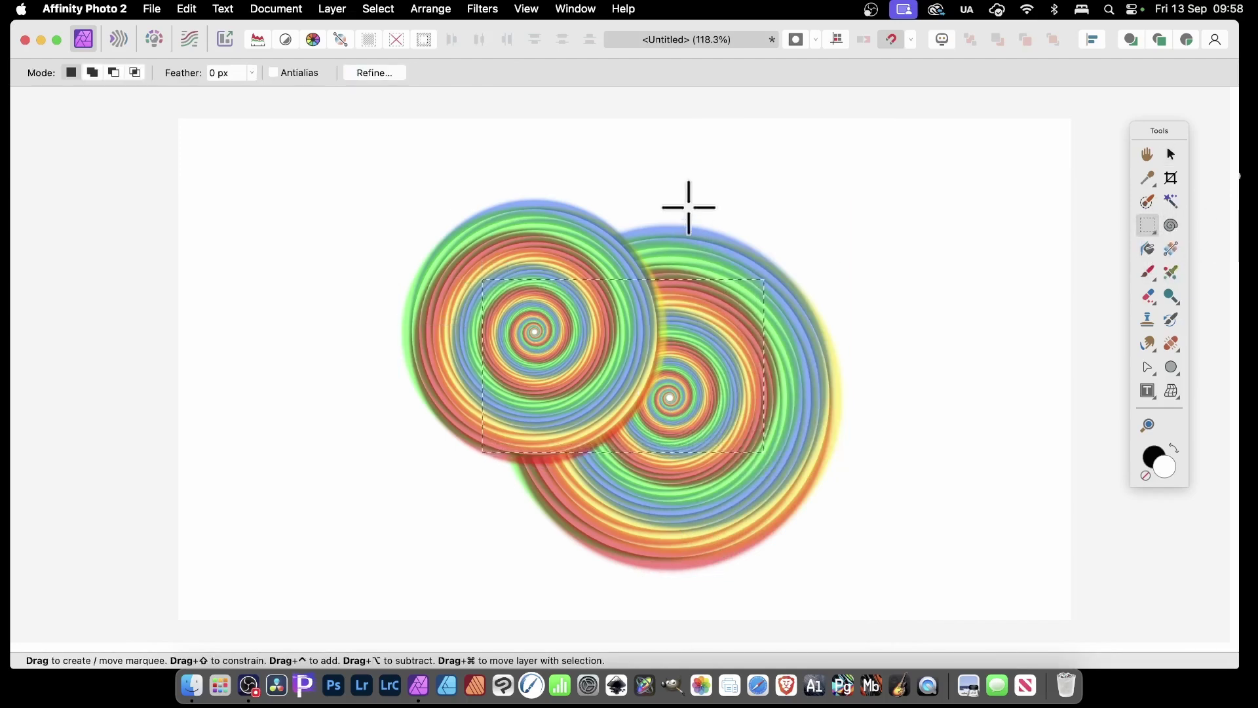
left_click(337, 8)
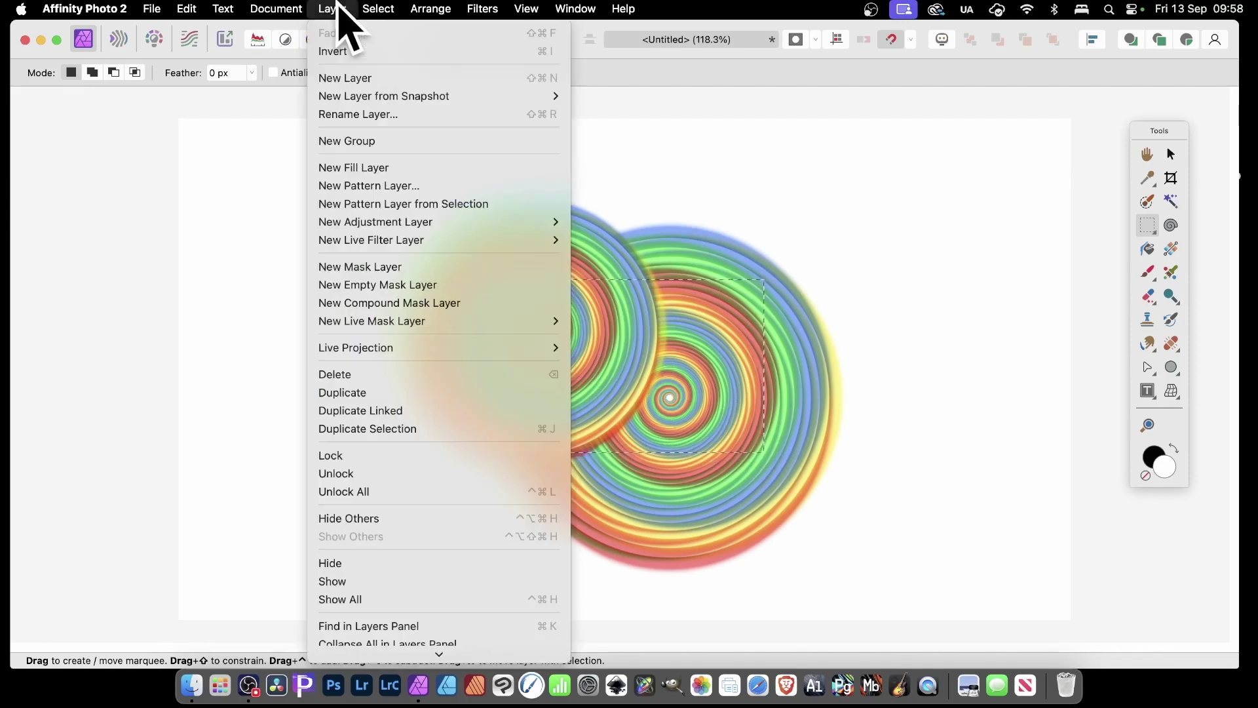
left_click(371, 205)
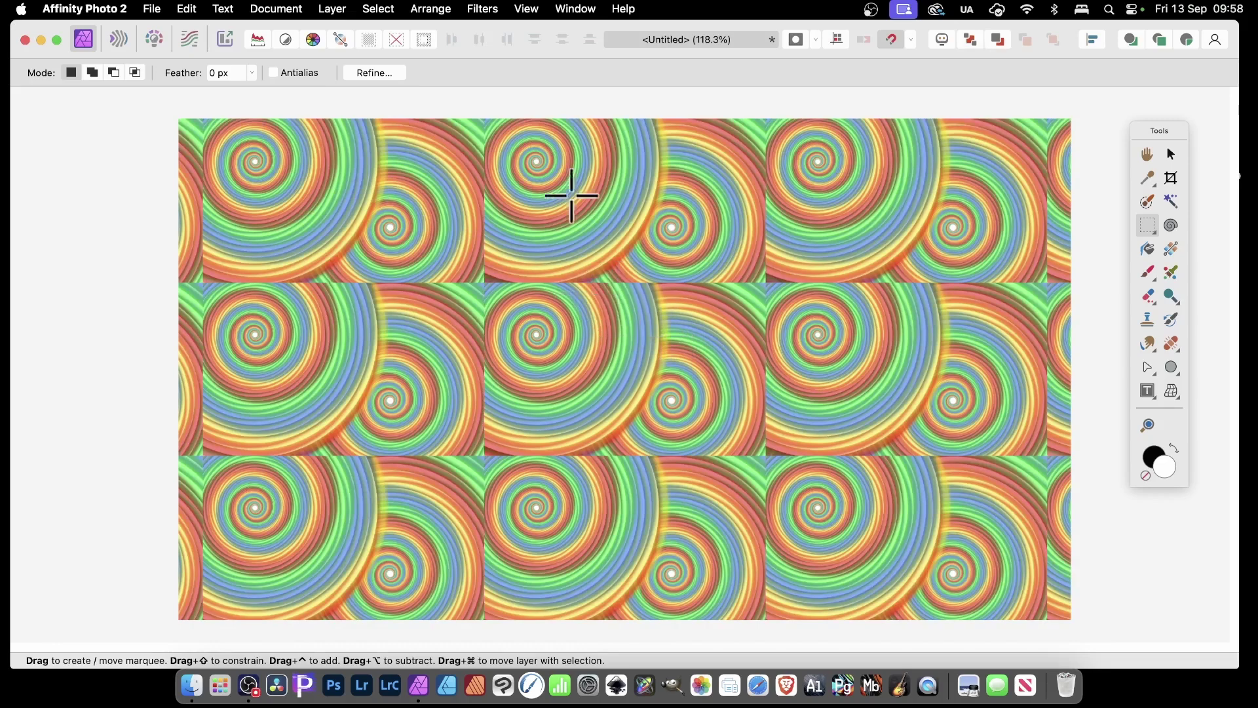
left_click(1171, 153)
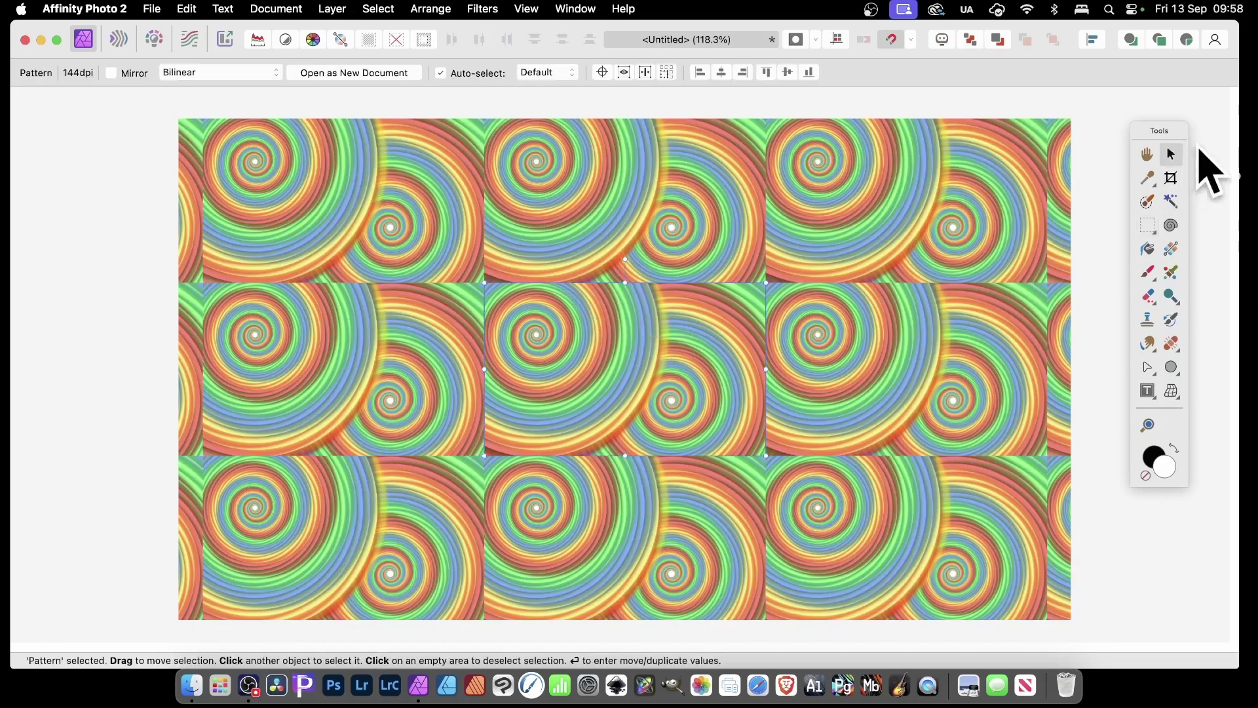
left_click(111, 72)
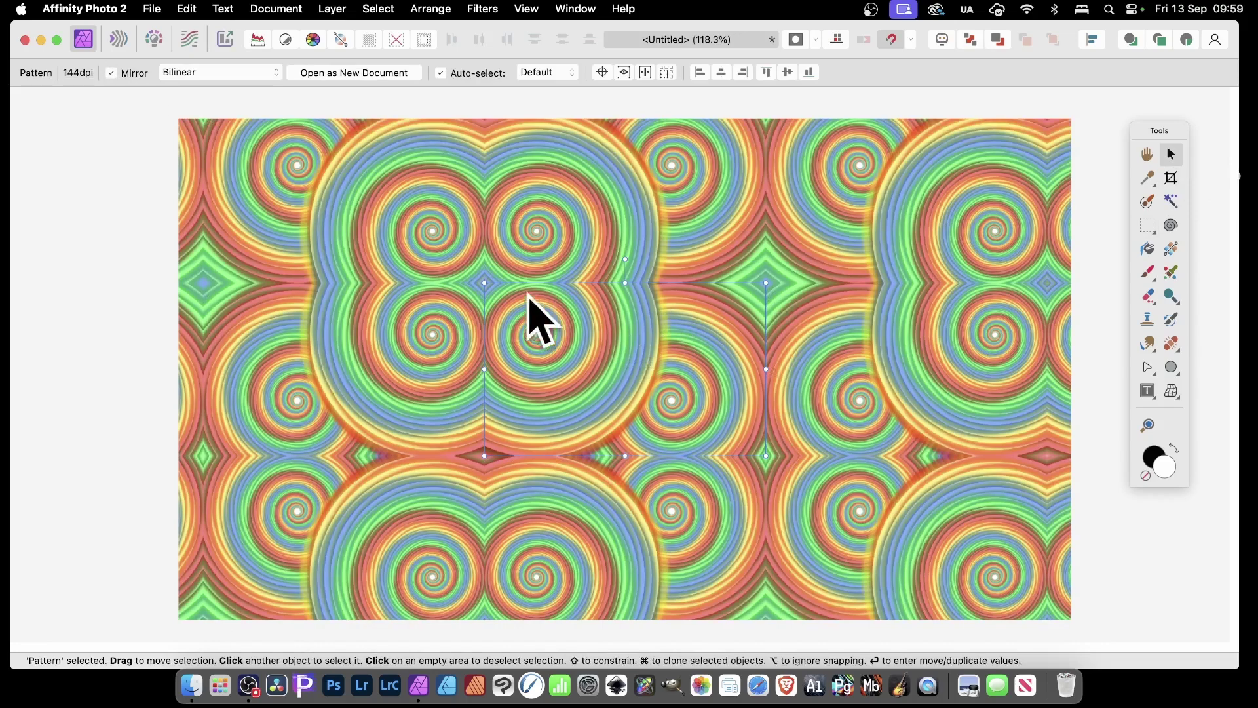
left_click_drag(484, 283, 562, 331)
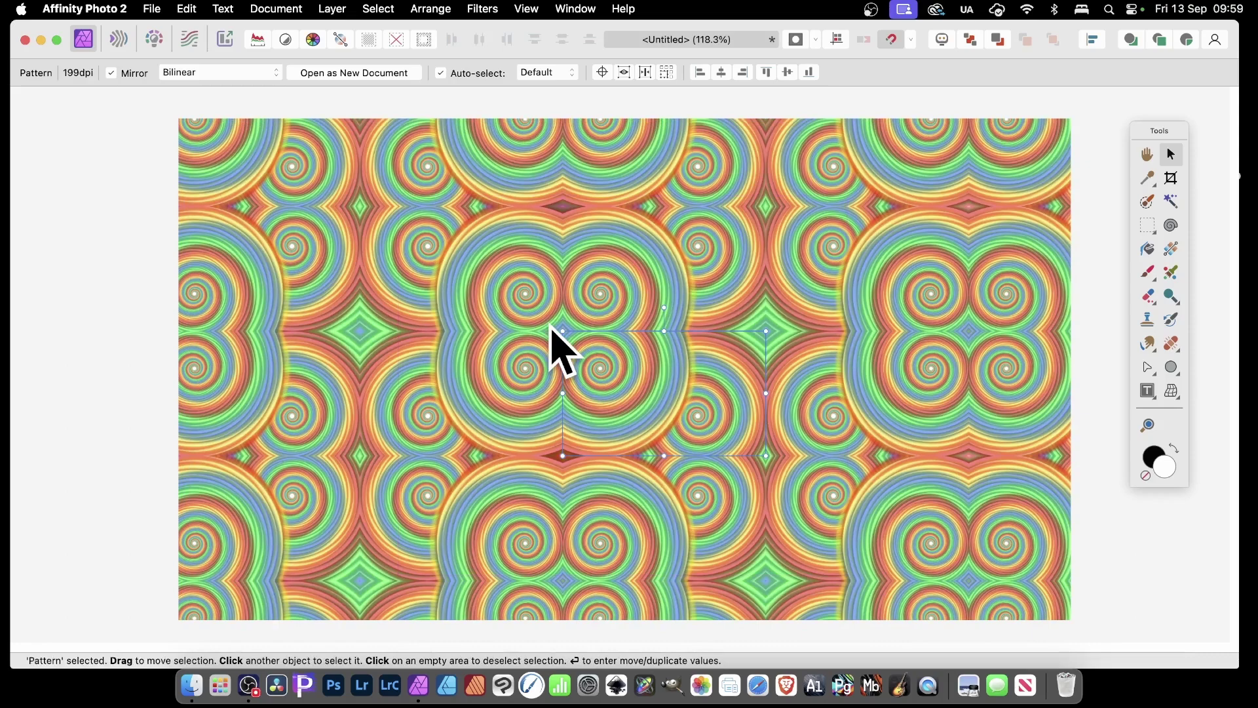
Clear the pattern and the merged spirals from the canvas, and draw a large white circle in its centre
key("super+z")
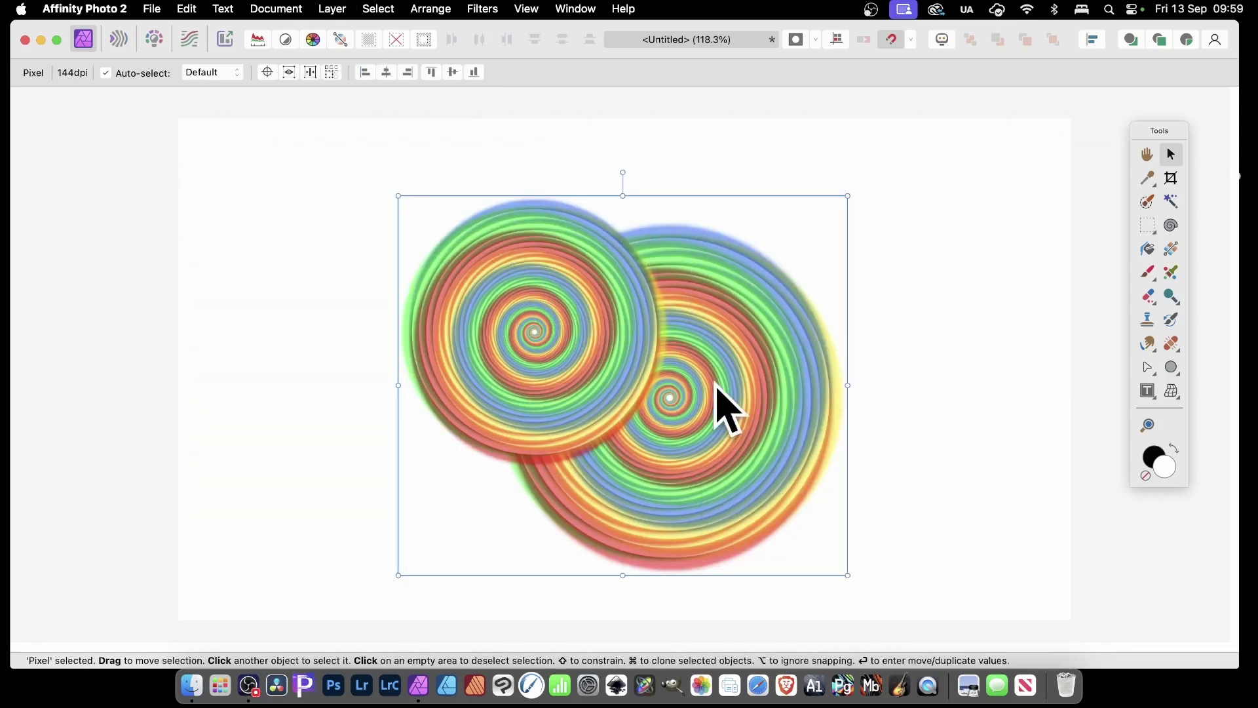
key("super+z")
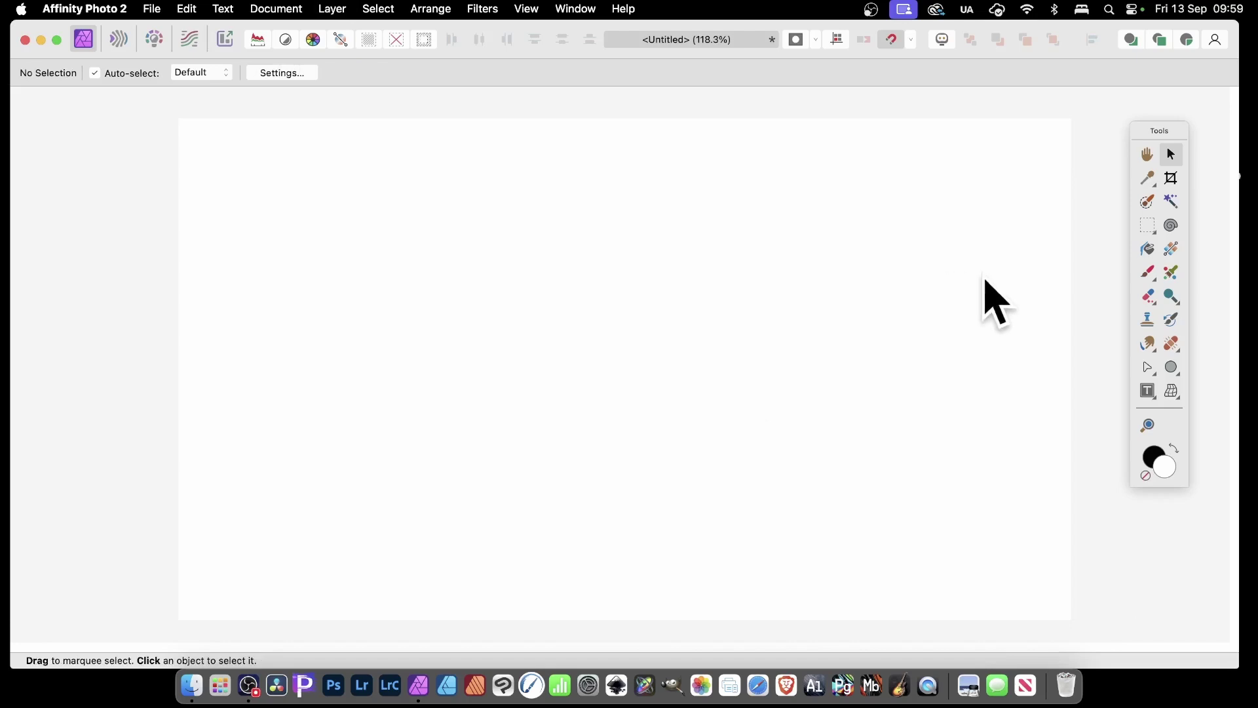
left_click(1172, 371)
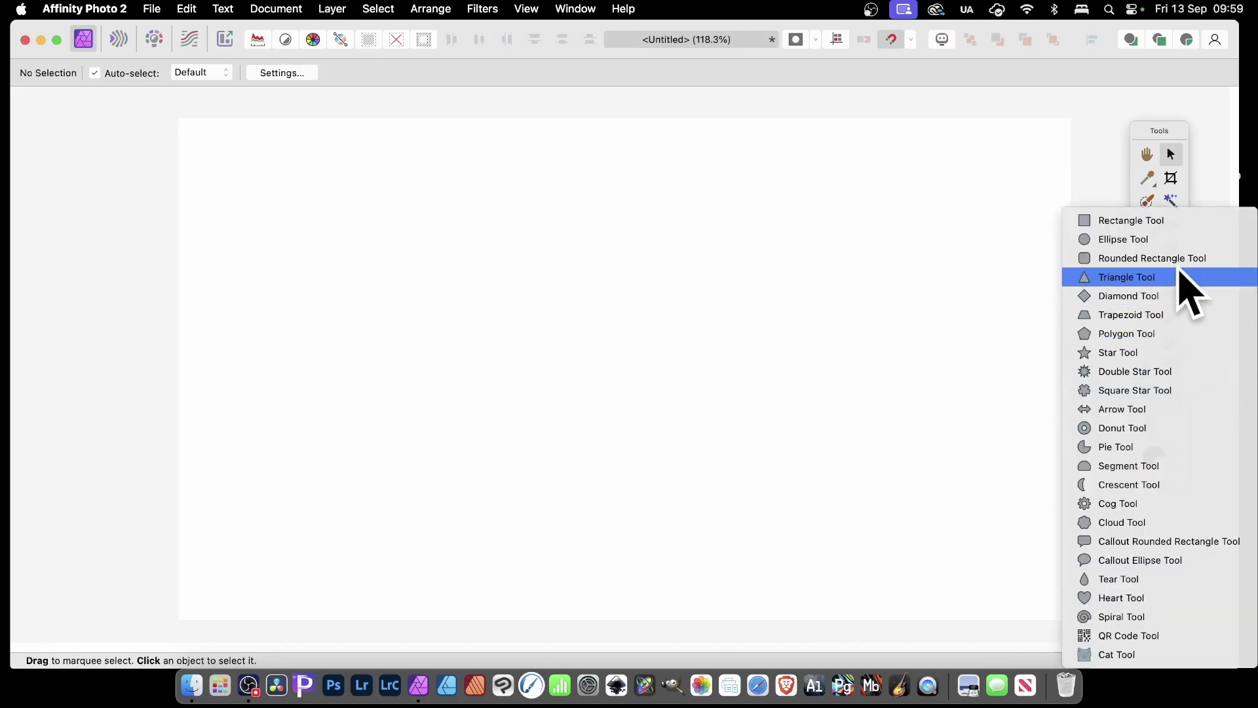
left_click(1169, 240)
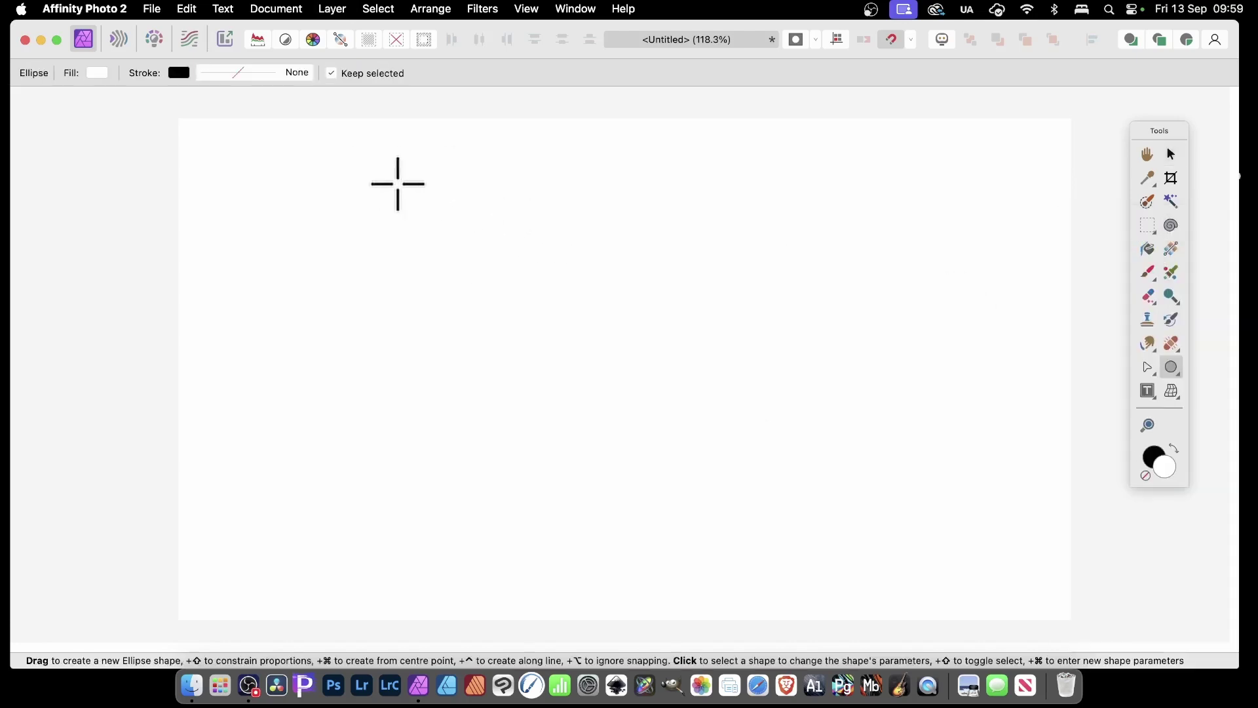
left_click_drag(415, 174, 835, 544)
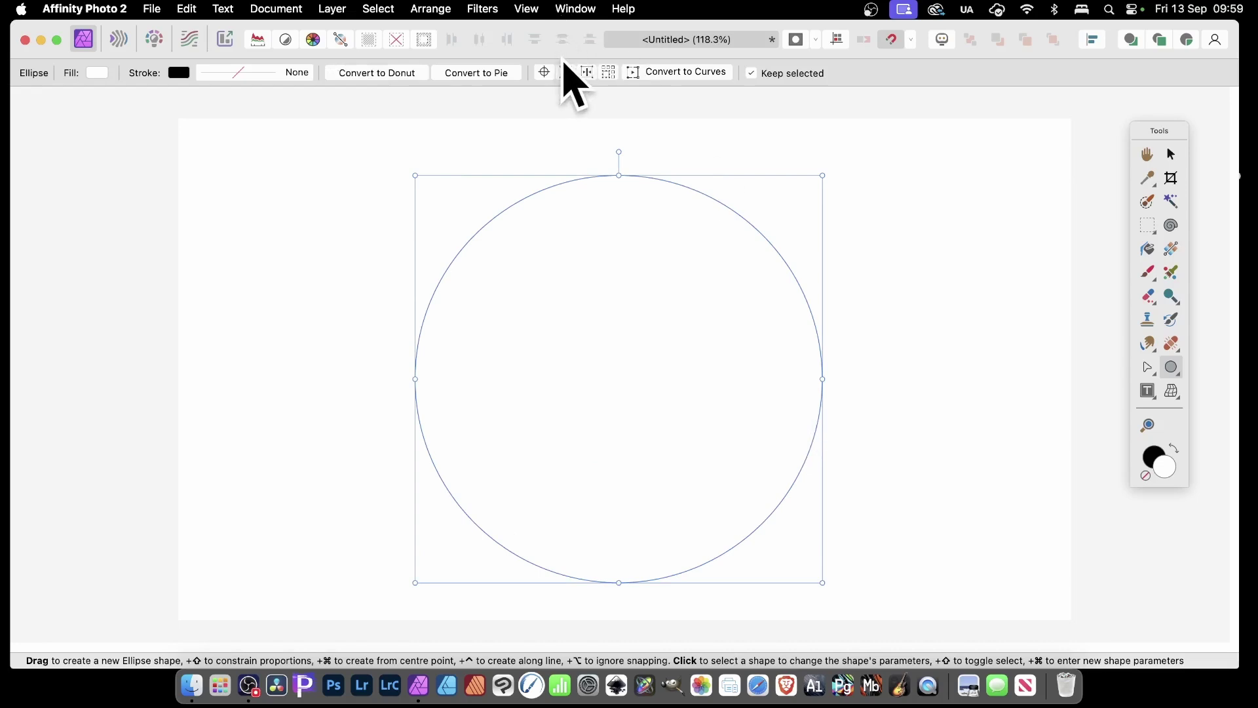
Add an Outer Shadow layer effect to the circle with 17.7 px radius, 18.5 px offset, 51% intensity and 90% opacity
right_click(622, 227)
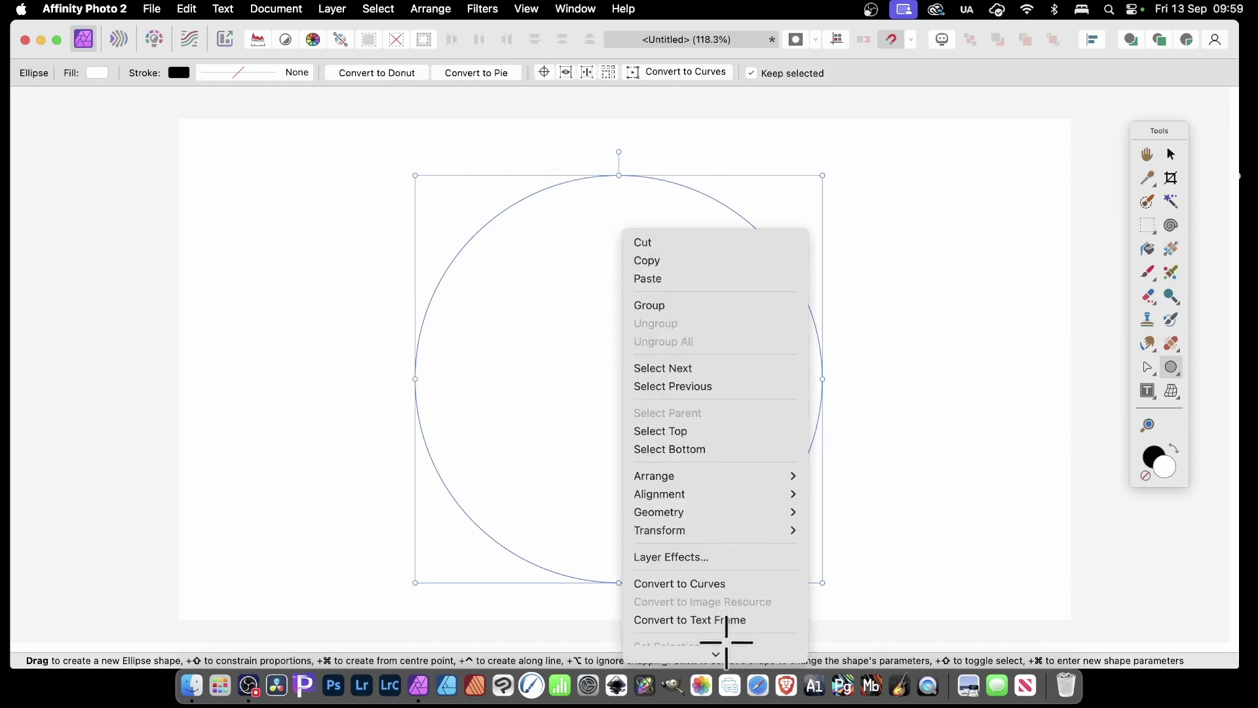
left_click(700, 558)
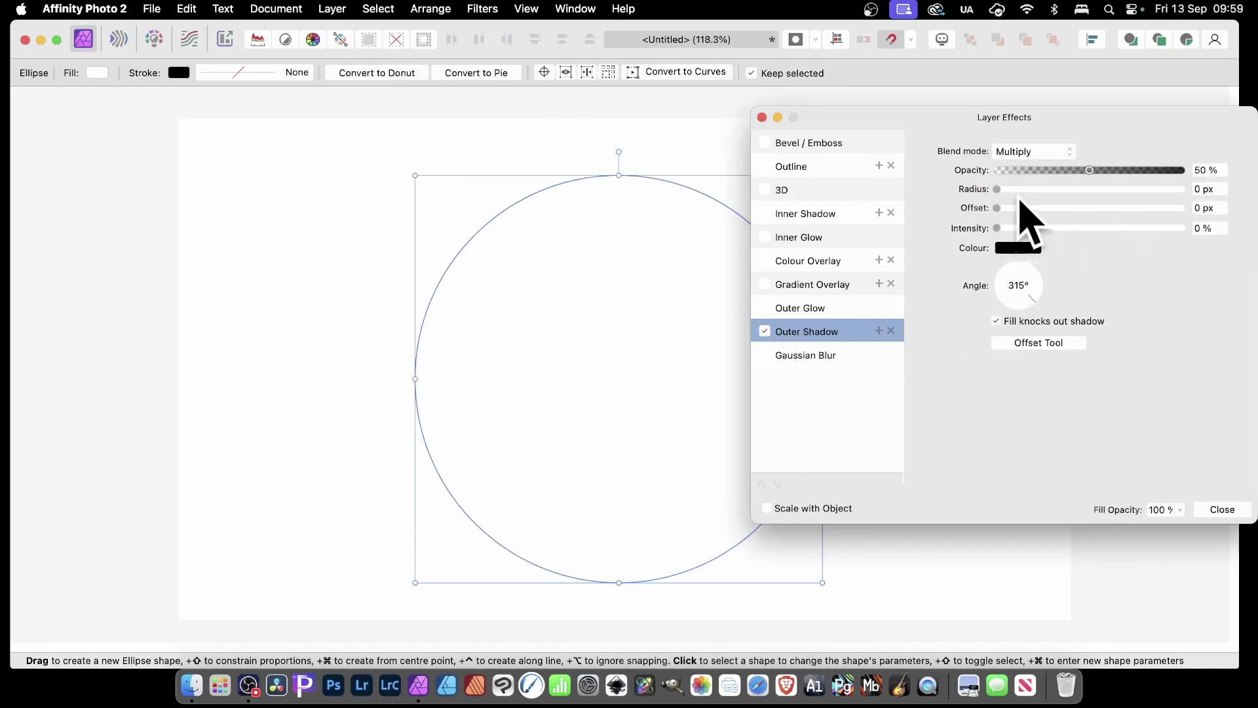
left_click_drag(1013, 191, 1091, 229)
left_click_drag(1103, 171, 1163, 170)
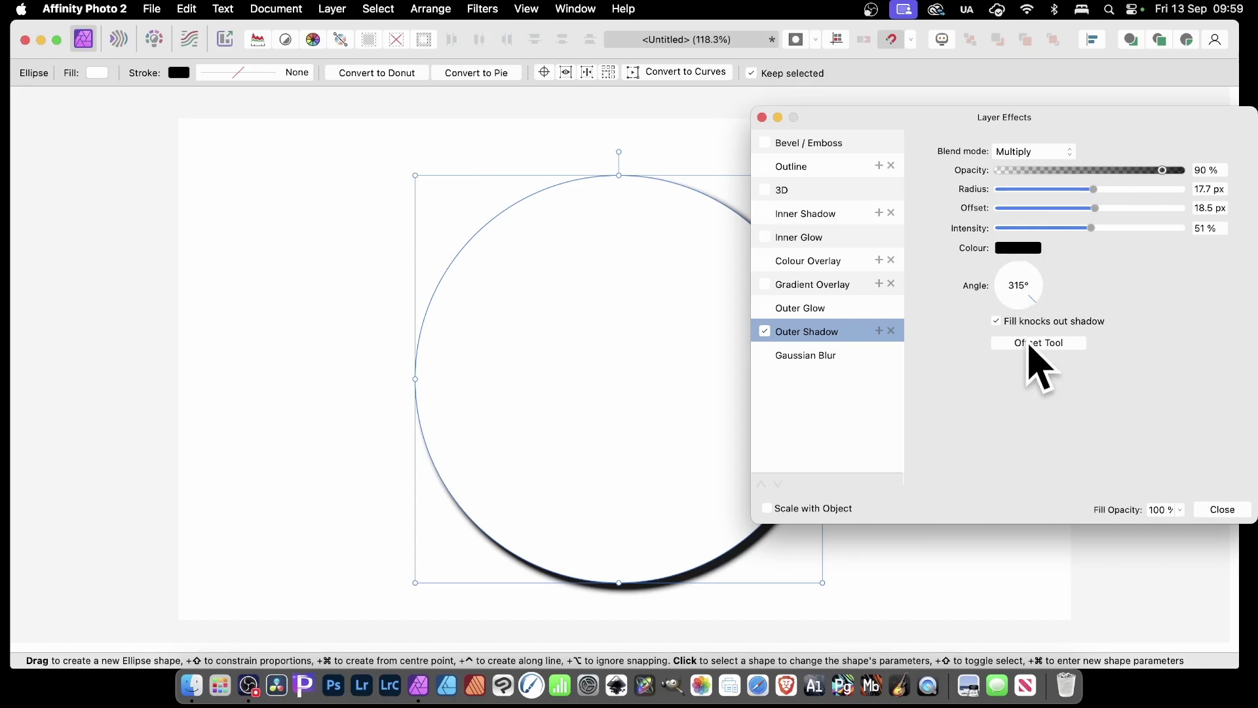
Shift the circle's outer shadow to a 178.6 px offset at 351° and colour it bright green, 00FF30
left_click(1029, 344)
left_click_drag(760, 554, 821, 546)
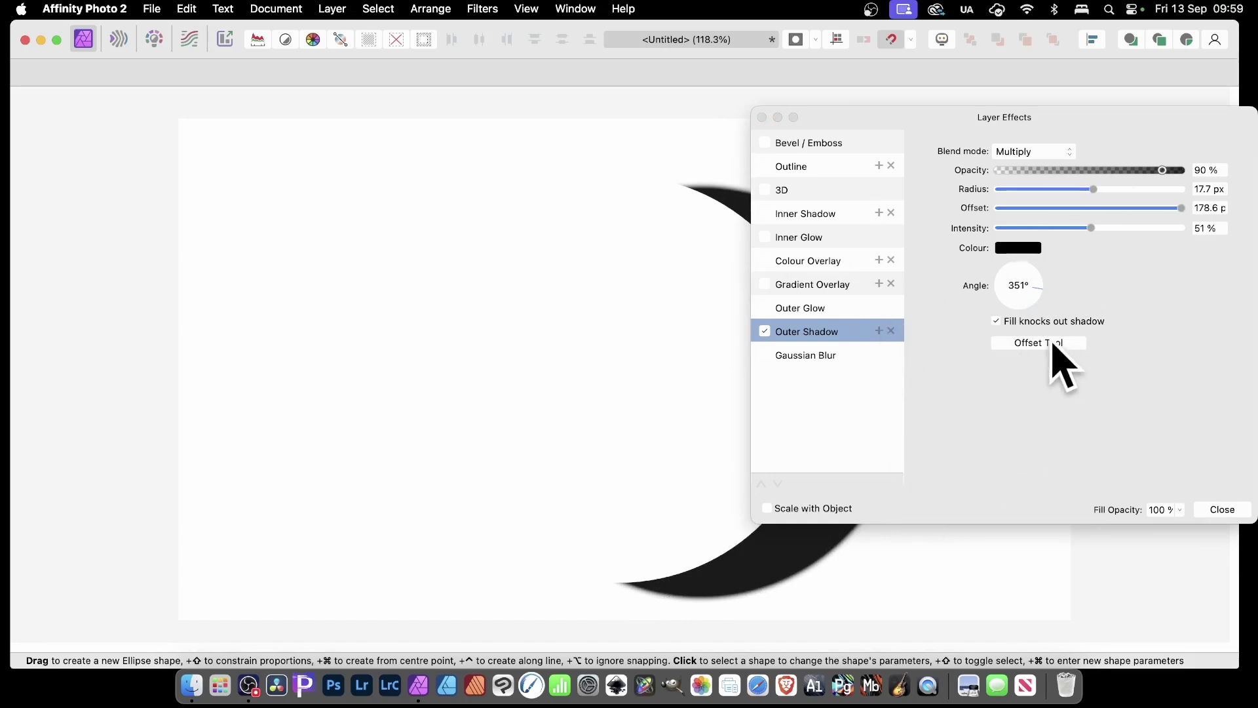
left_click(1015, 249)
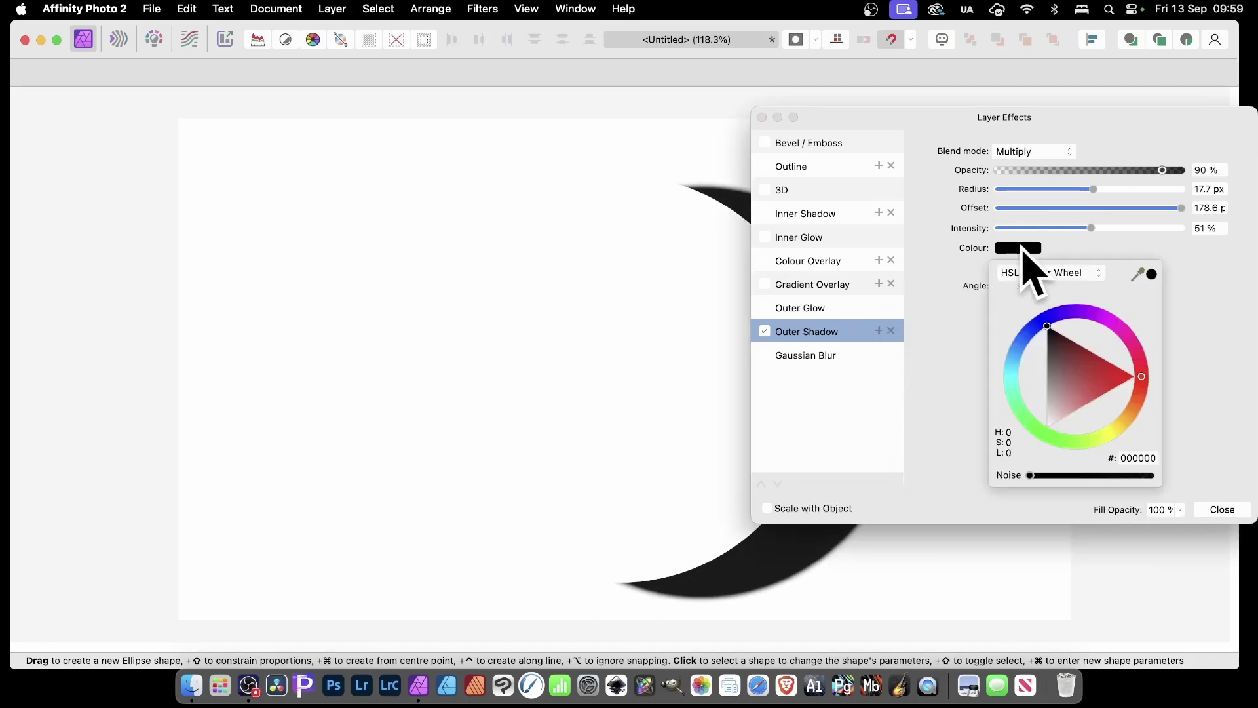
left_click(1037, 422)
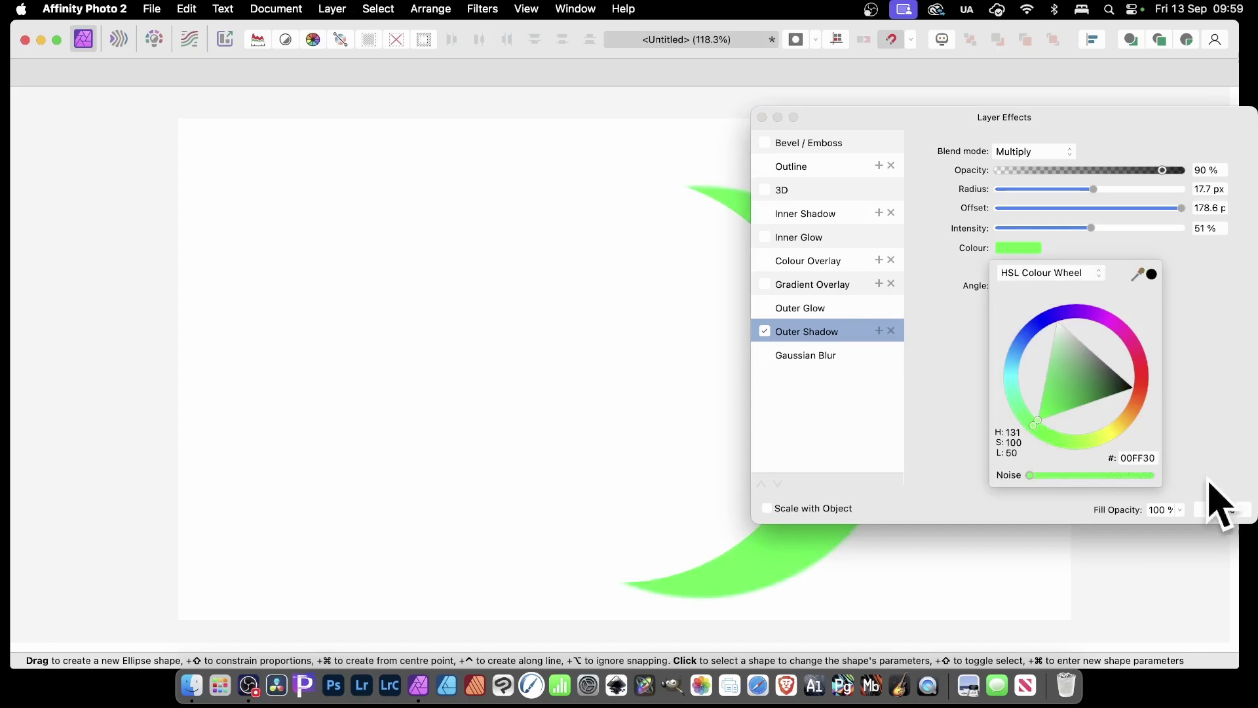
Add a second Outer Shadow to the circle, offset about 124.2 px at 279°, and colour it red, FF2A00
left_click(1200, 425)
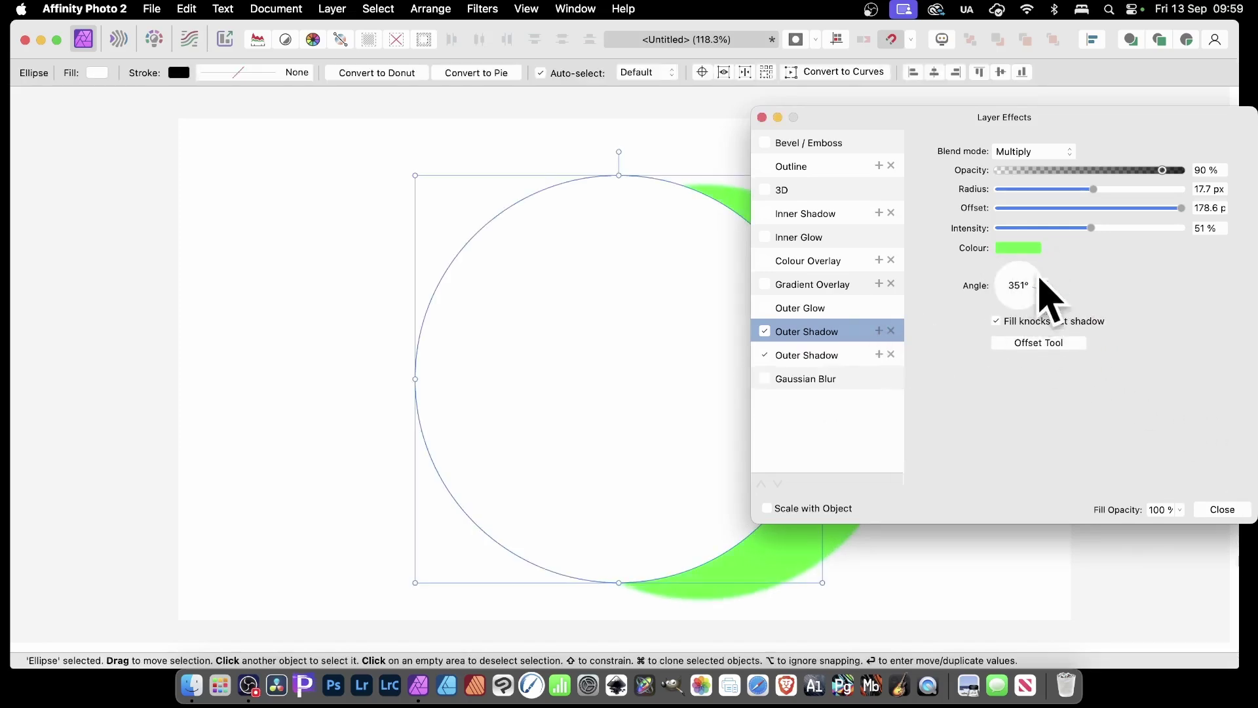
left_click(1051, 344)
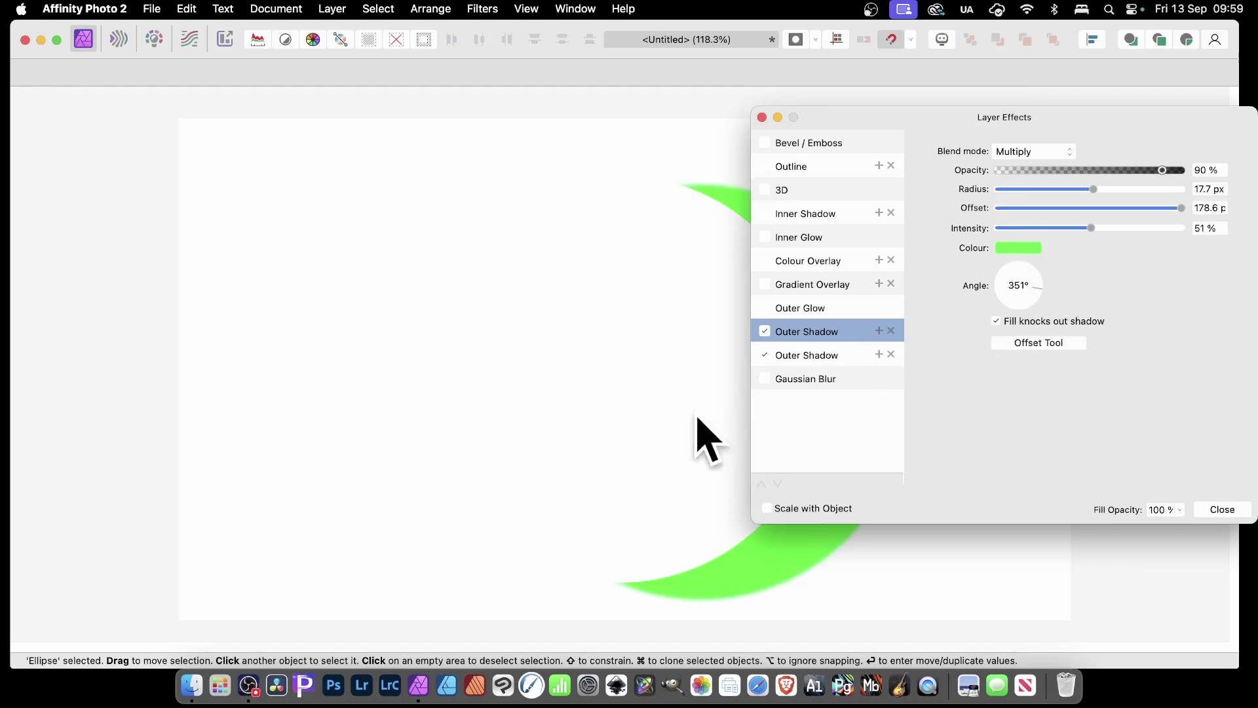
left_click_drag(697, 415, 688, 612)
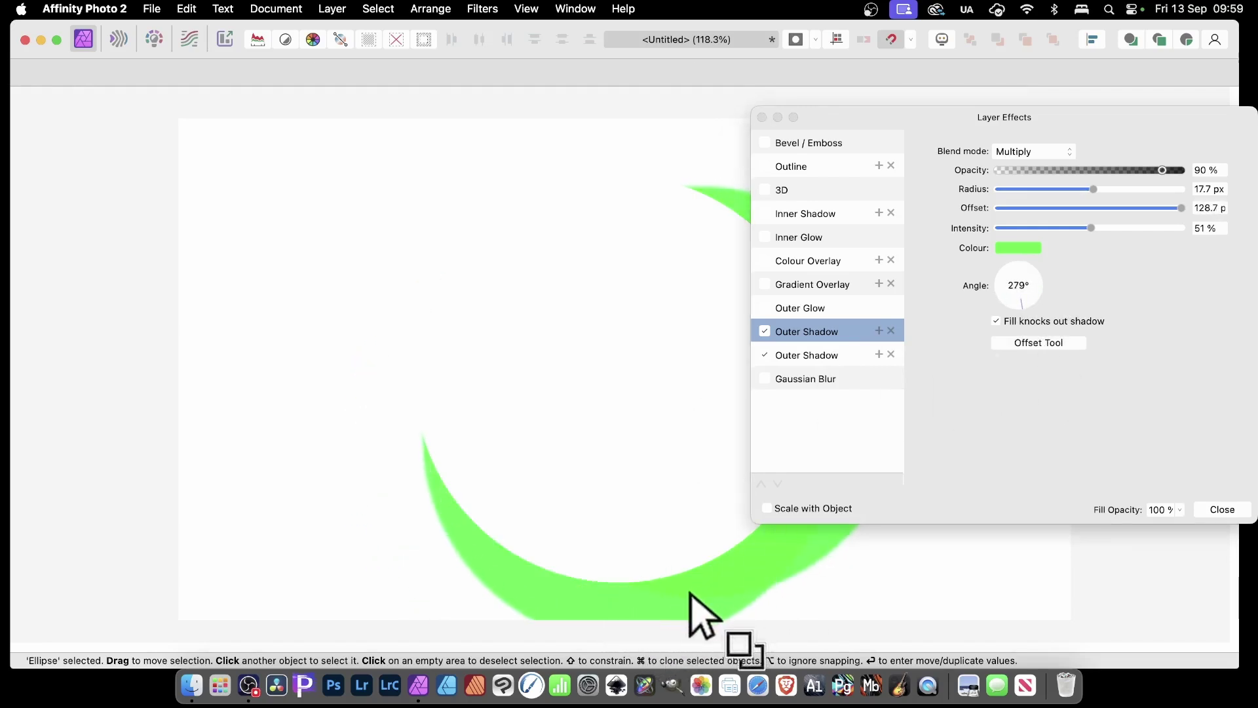
left_click(1017, 247)
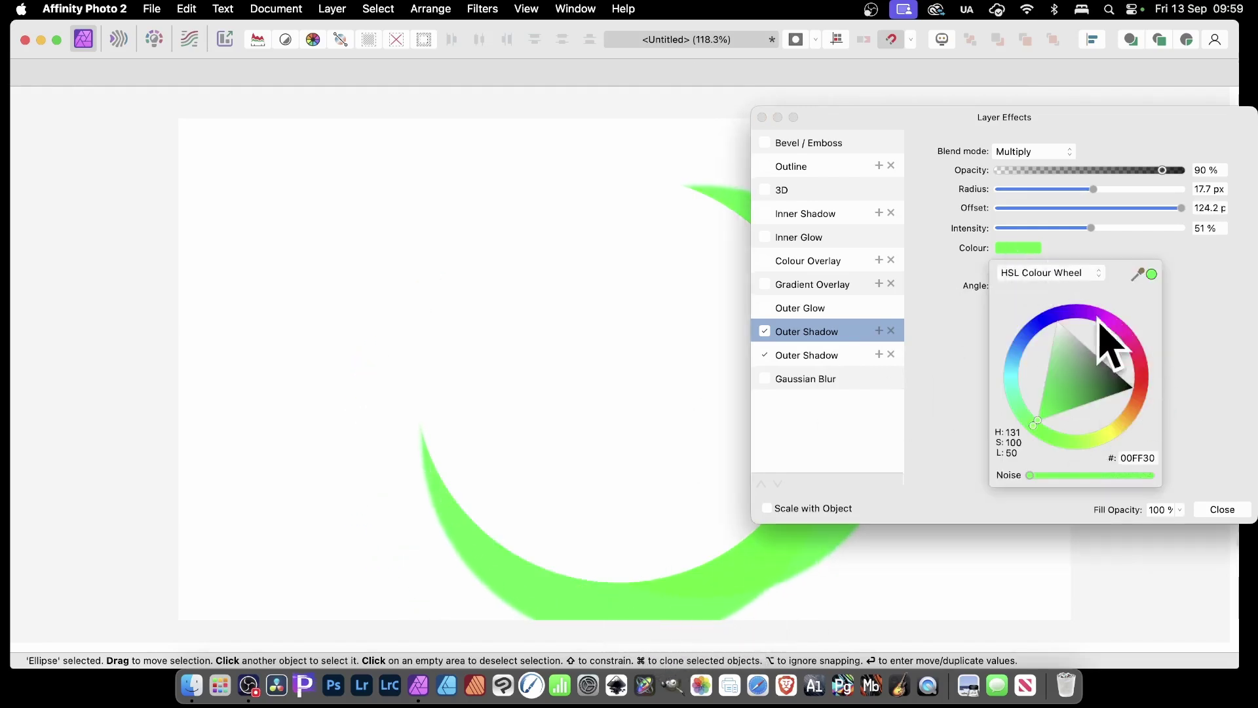
left_click(1139, 387)
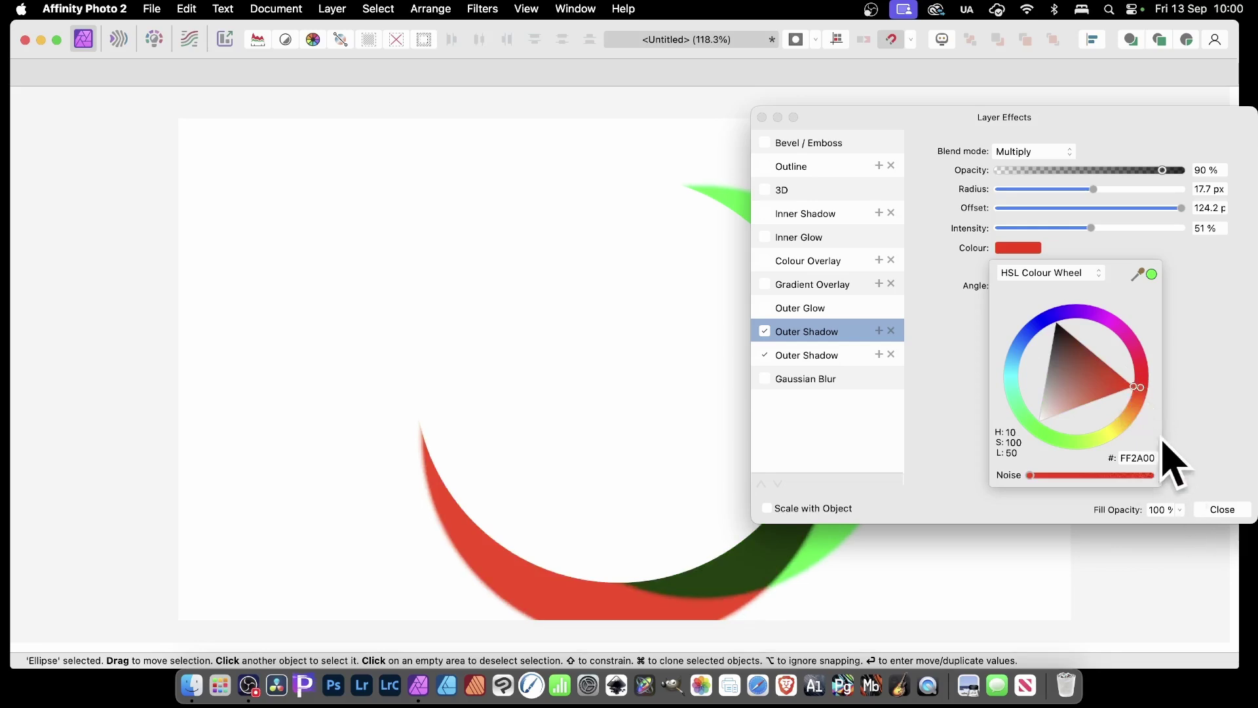
left_click(1163, 455)
Add a third Outer Shadow in magenta-purple, DF00FF, offset about 139.3 px at 177° from the circle
left_click(879, 331)
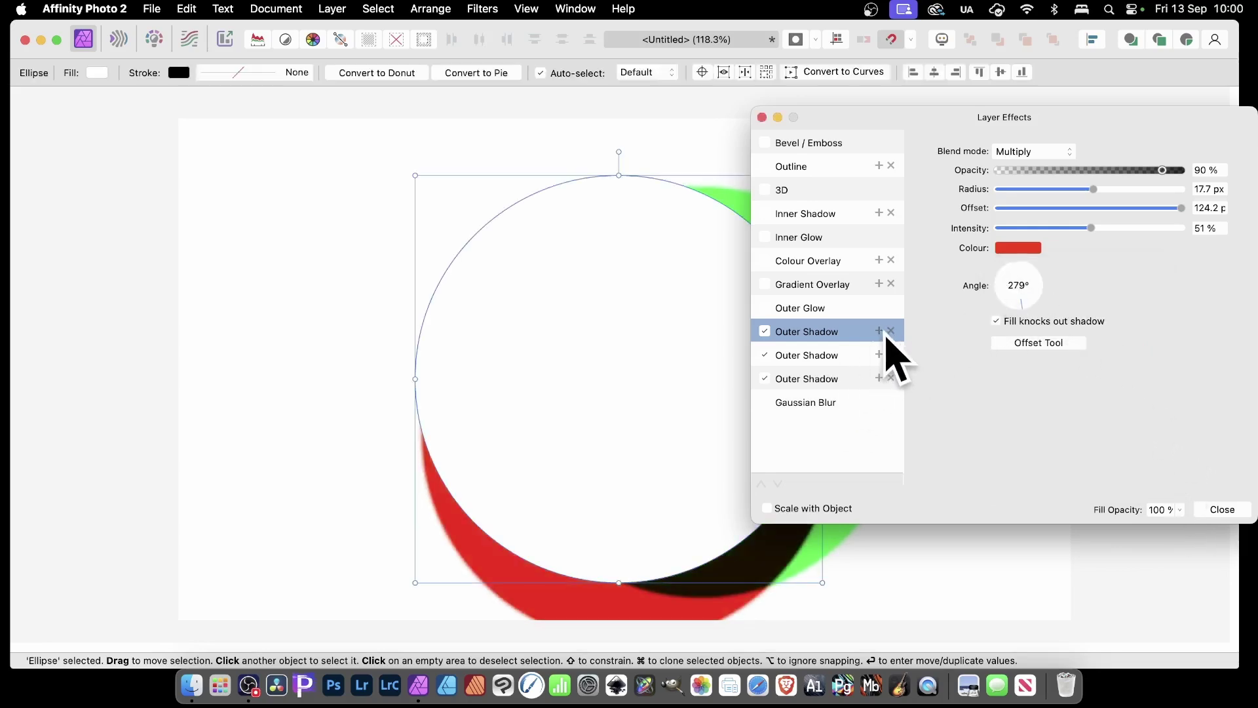
left_click(1033, 249)
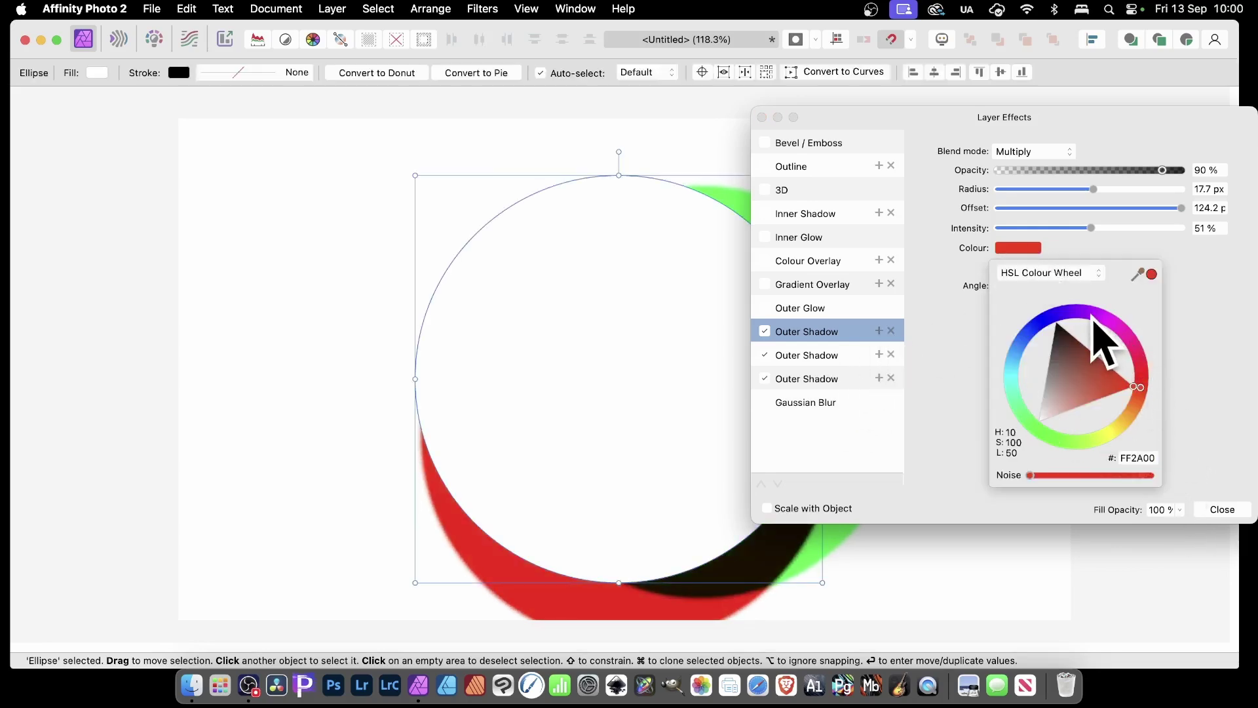
left_click(1100, 316)
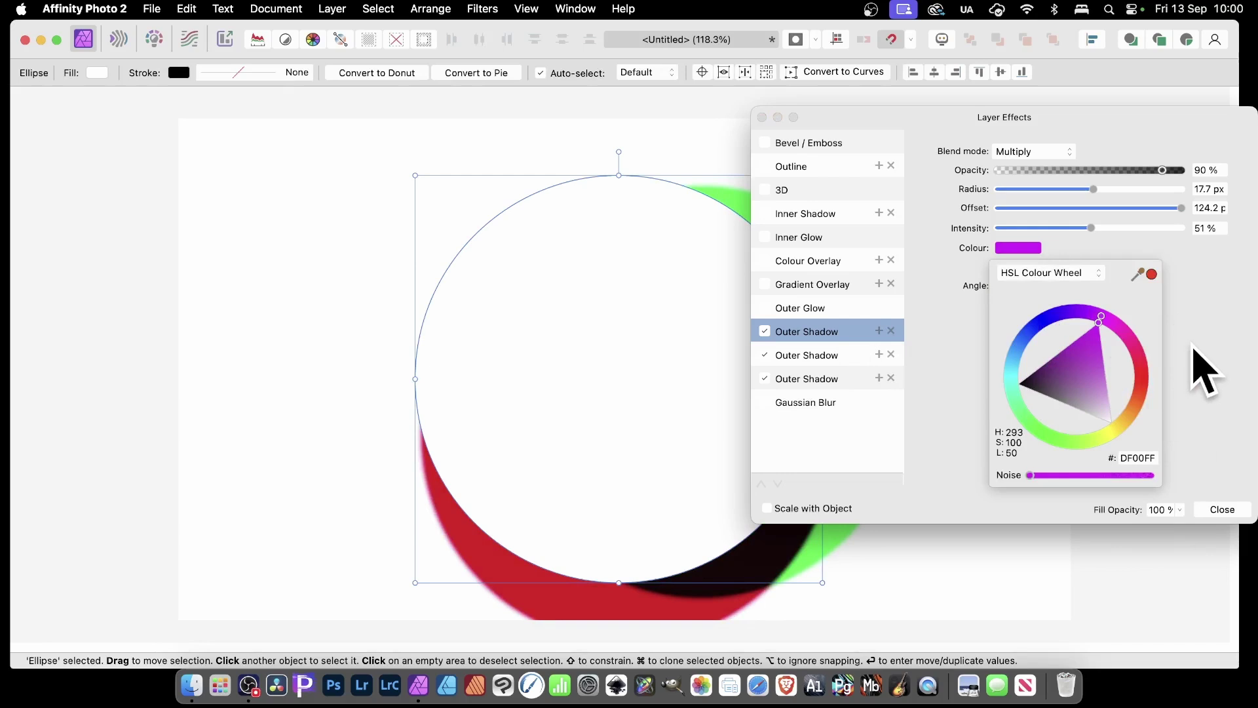
left_click_drag(724, 373, 644, 303)
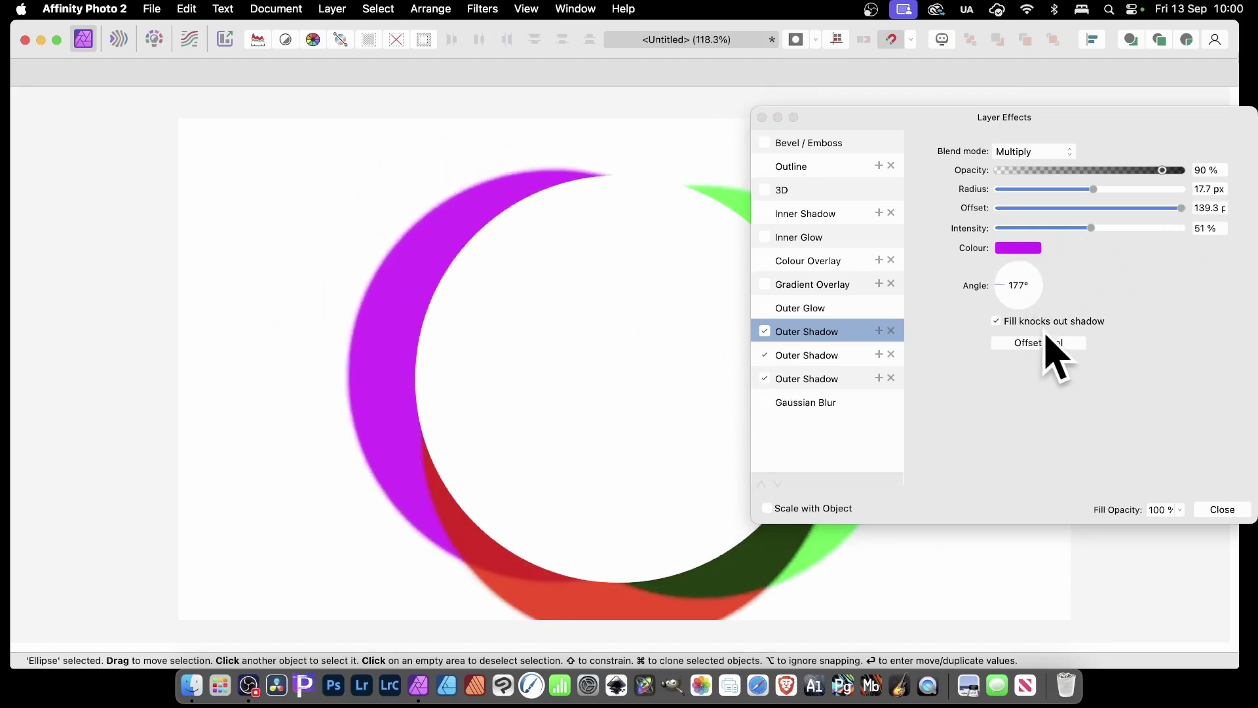
Add a fourth Outer Shadow in blue, 001BFF, offset about 154.2 px at 78° from the circle
left_click(879, 331)
left_click(1023, 249)
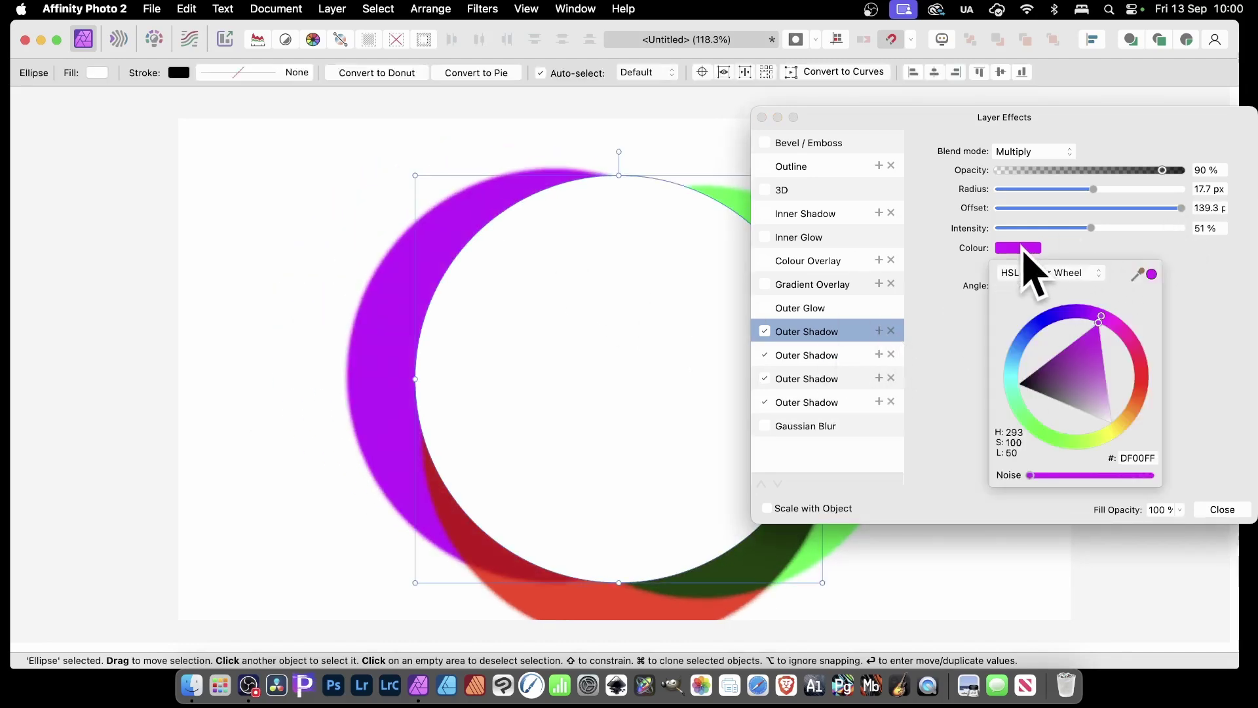
left_click(1041, 321)
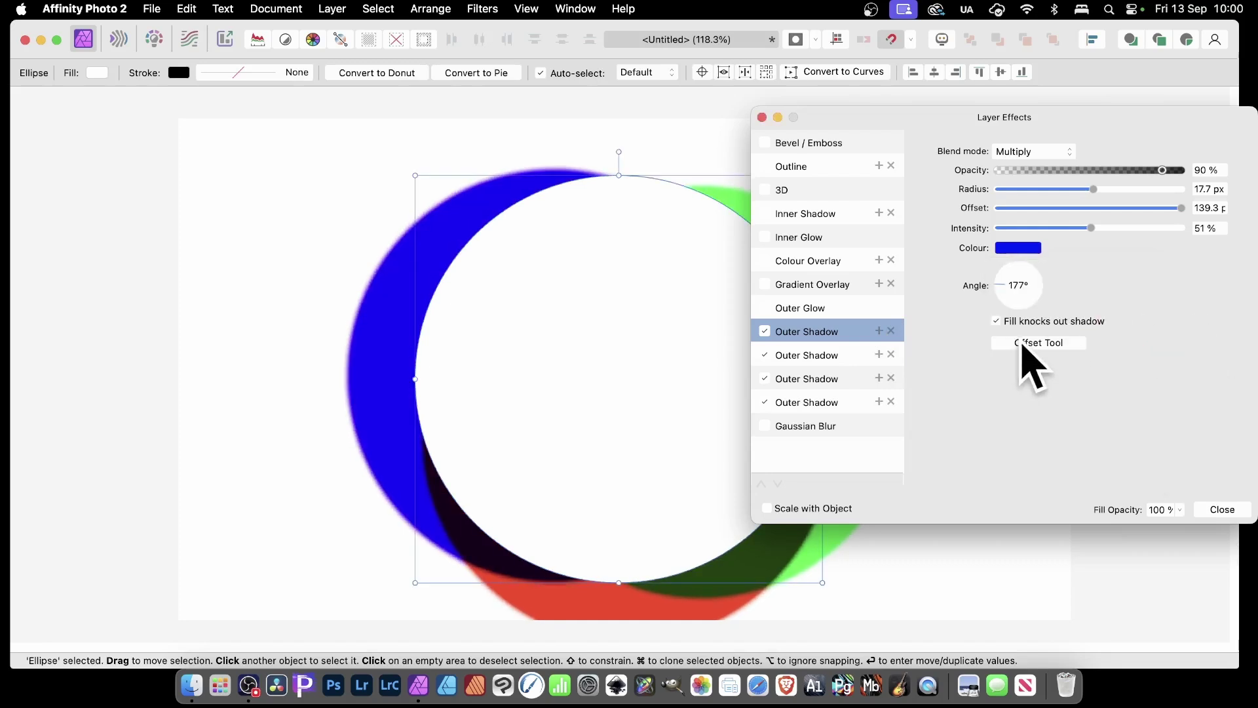
left_click(1039, 342)
left_click_drag(767, 349, 793, 293)
Add a fifth Outer Shadow offset about 275 px towards the circle's upper left, colour it yellow, FFF000, and close the layer effects
left_click(879, 331)
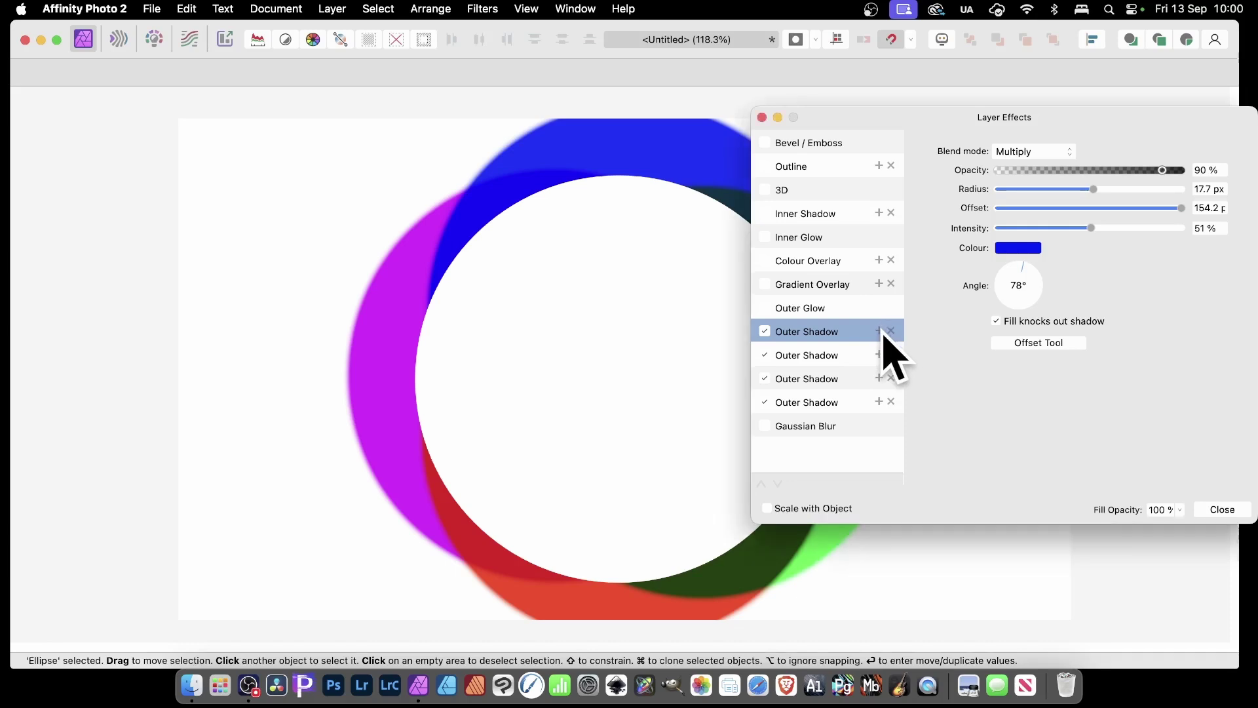
left_click_drag(1032, 288, 1045, 281)
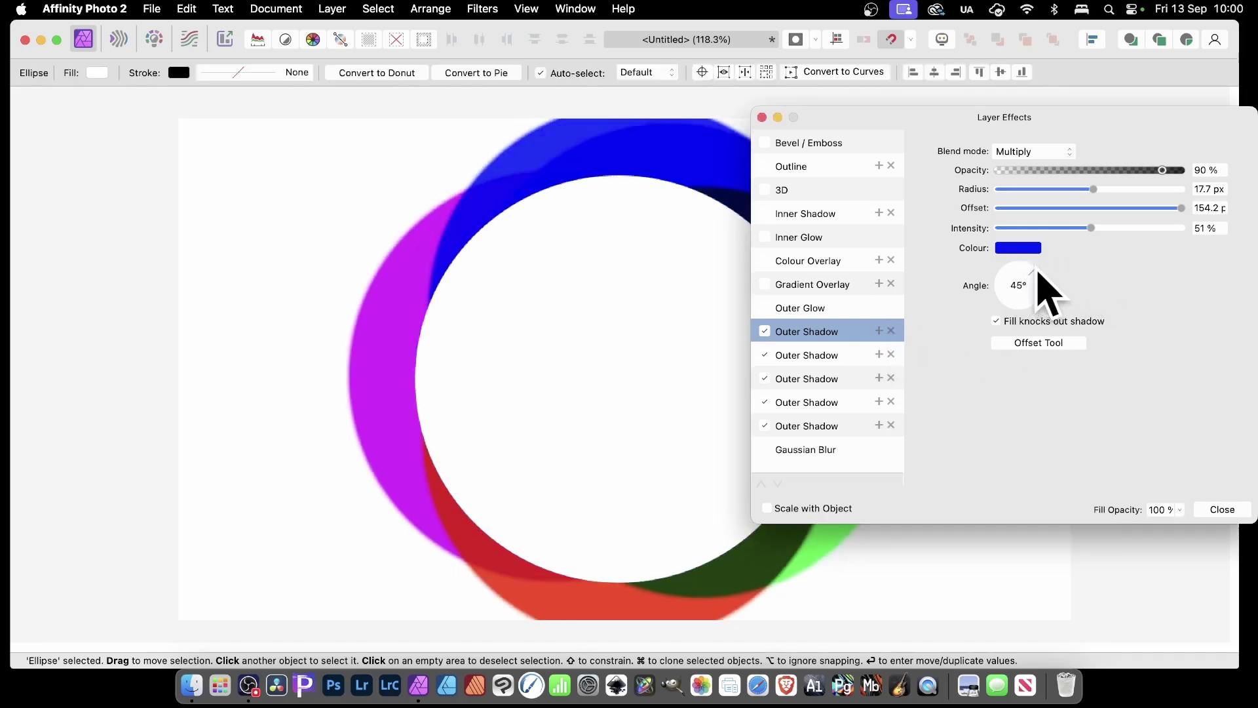
left_click(1049, 345)
left_click_drag(626, 452, 448, 371)
left_click(1026, 249)
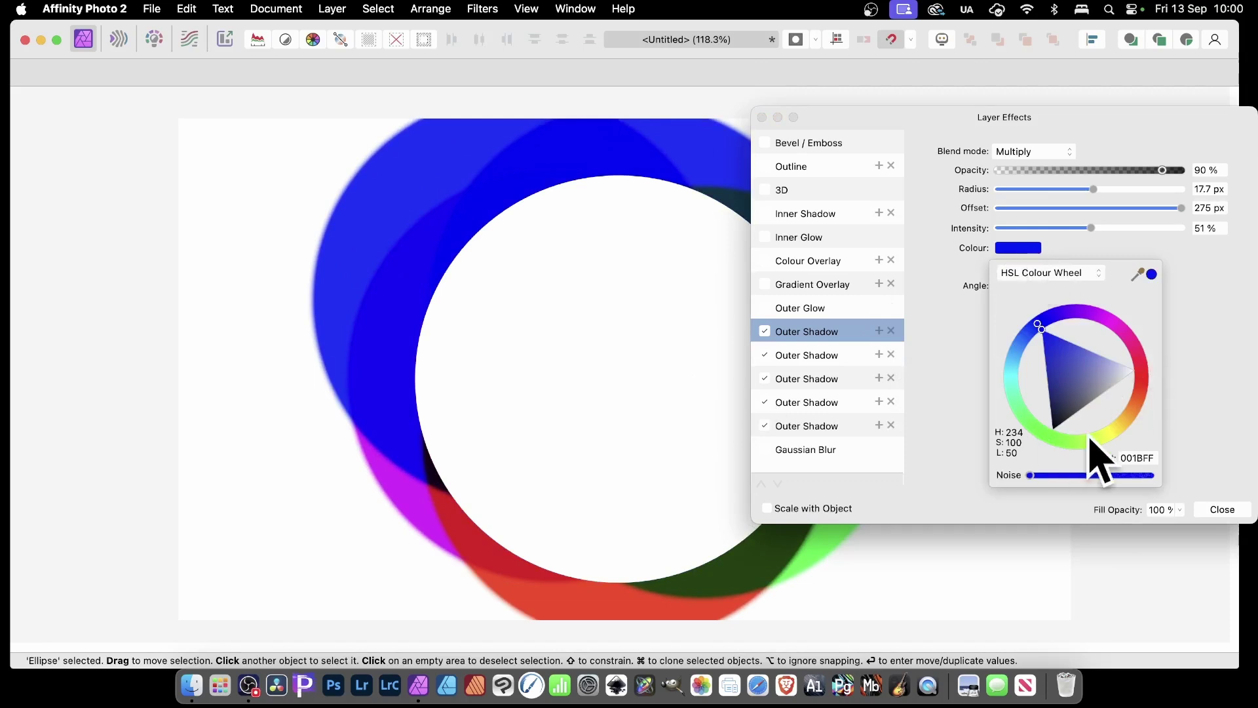
left_click(1112, 429)
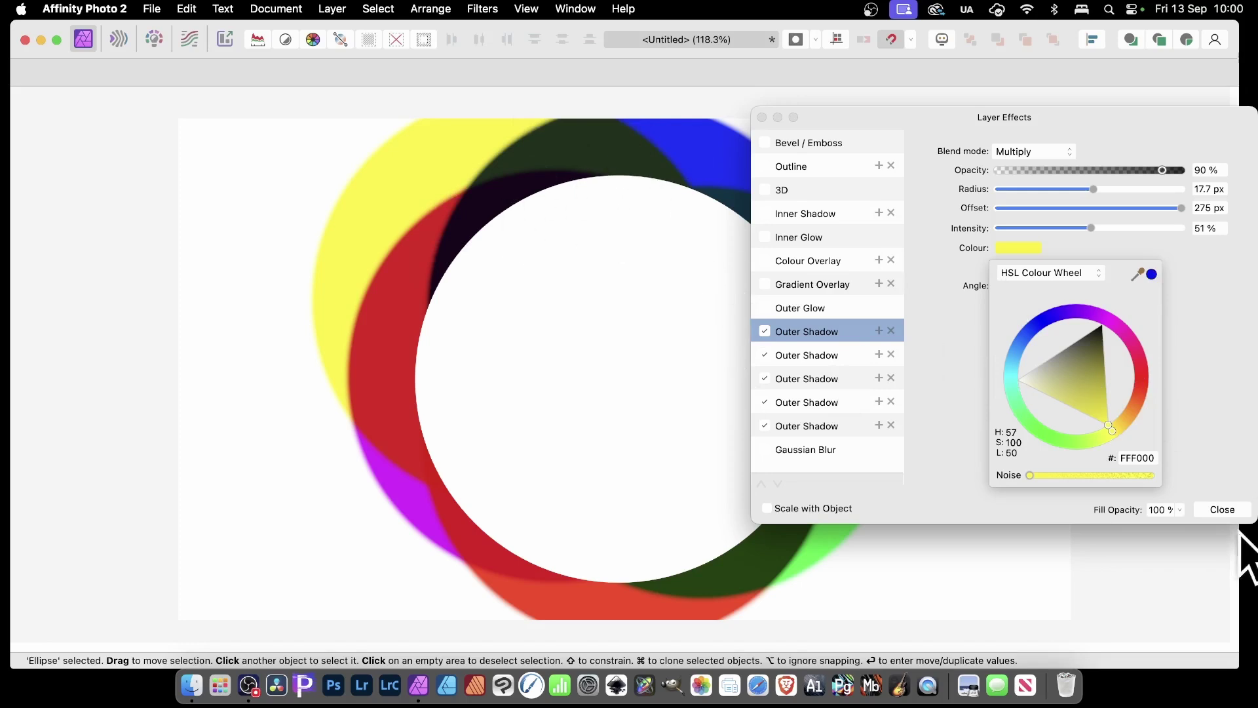
left_click(1206, 468)
left_click(1223, 510)
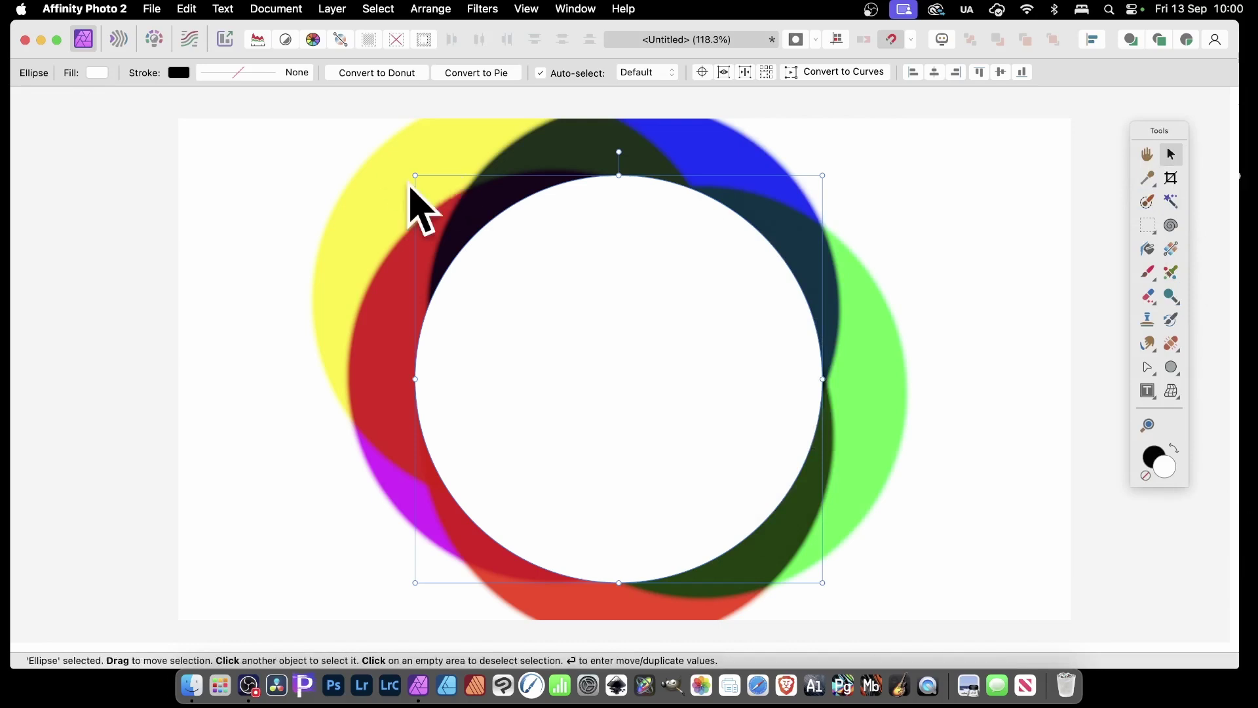
Scale the circle down so all its coloured shadows fit on the canvas, and move it slightly up and left
left_click_drag(416, 175, 464, 235)
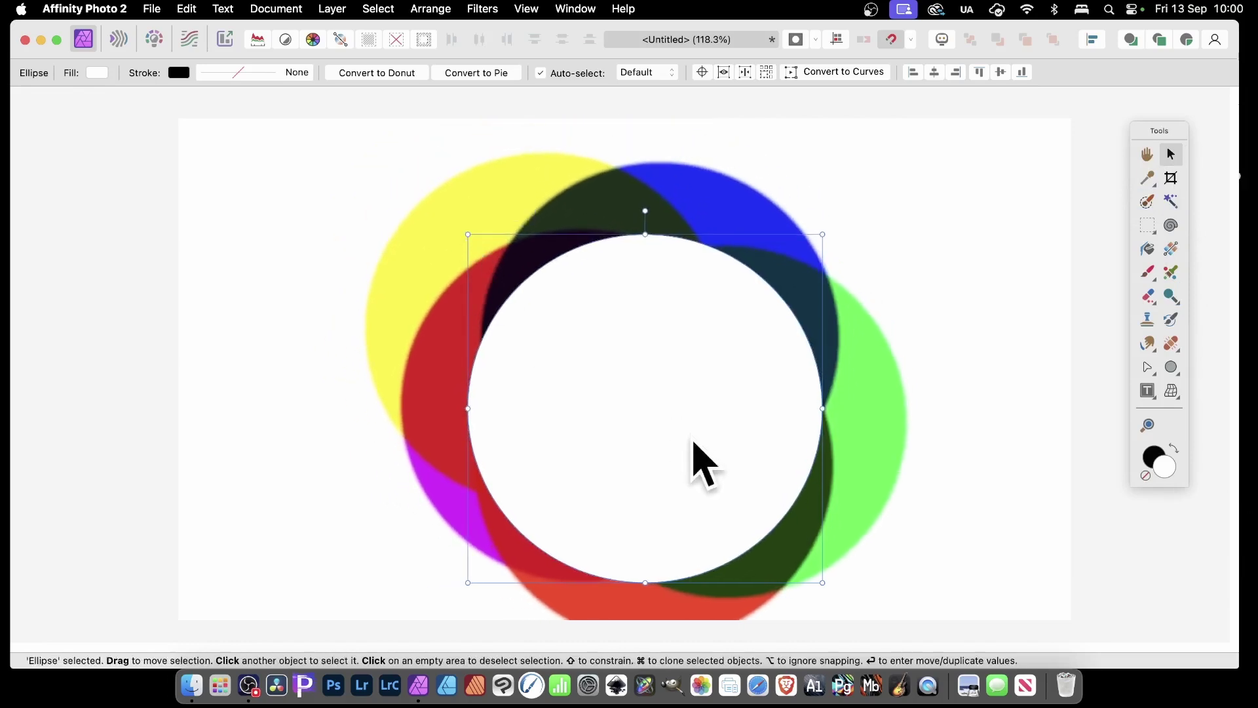
left_click_drag(814, 578, 780, 549)
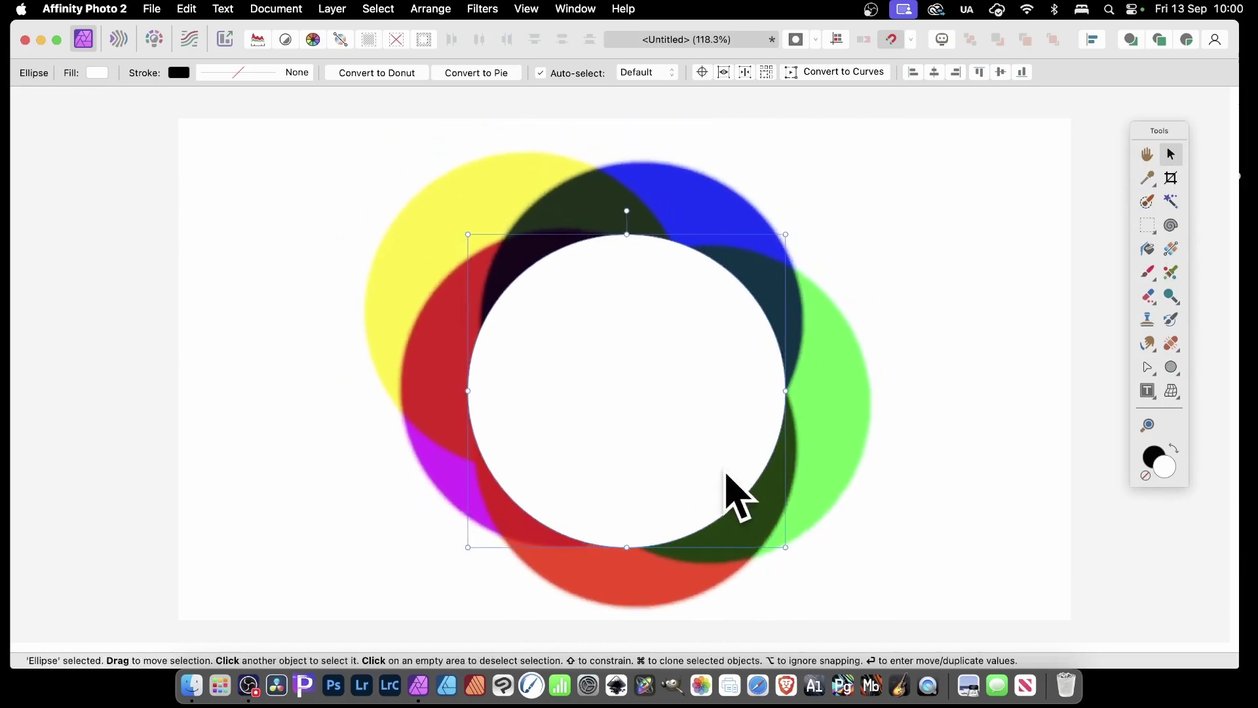
left_click_drag(735, 500, 682, 478)
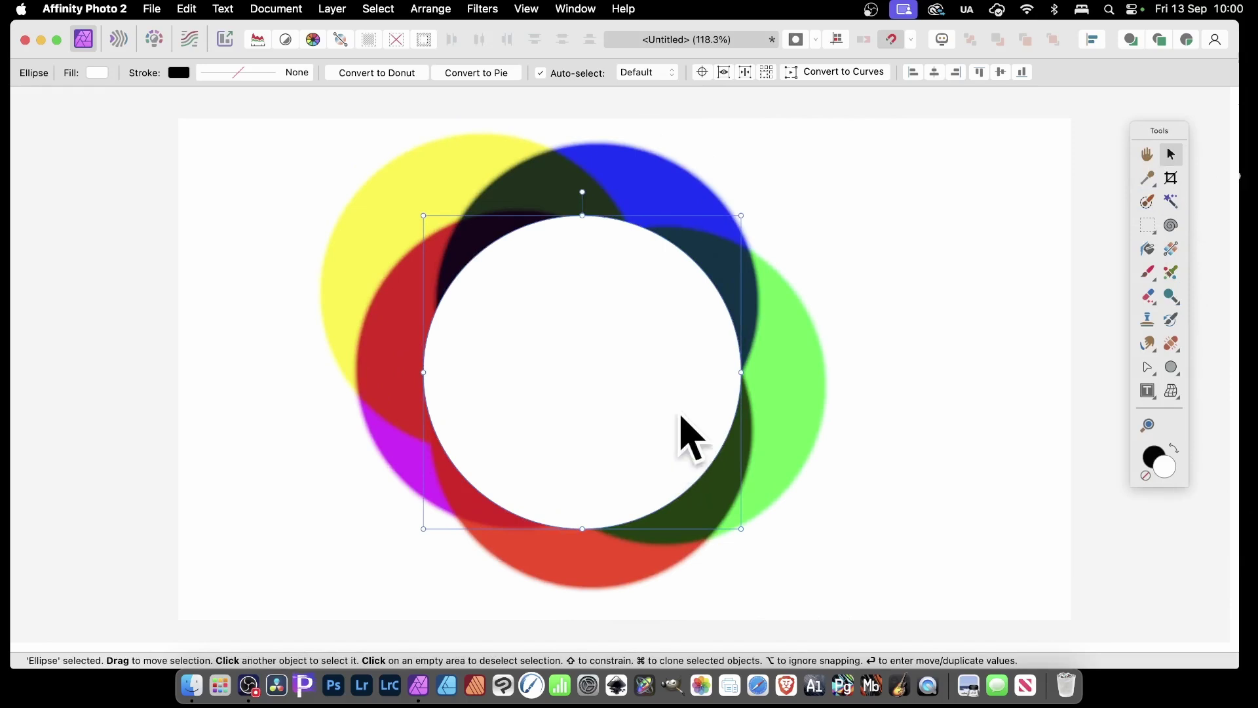
Rasterise the circle with its shadows into a pixel layer without preserving the layer FX
right_click(566, 262)
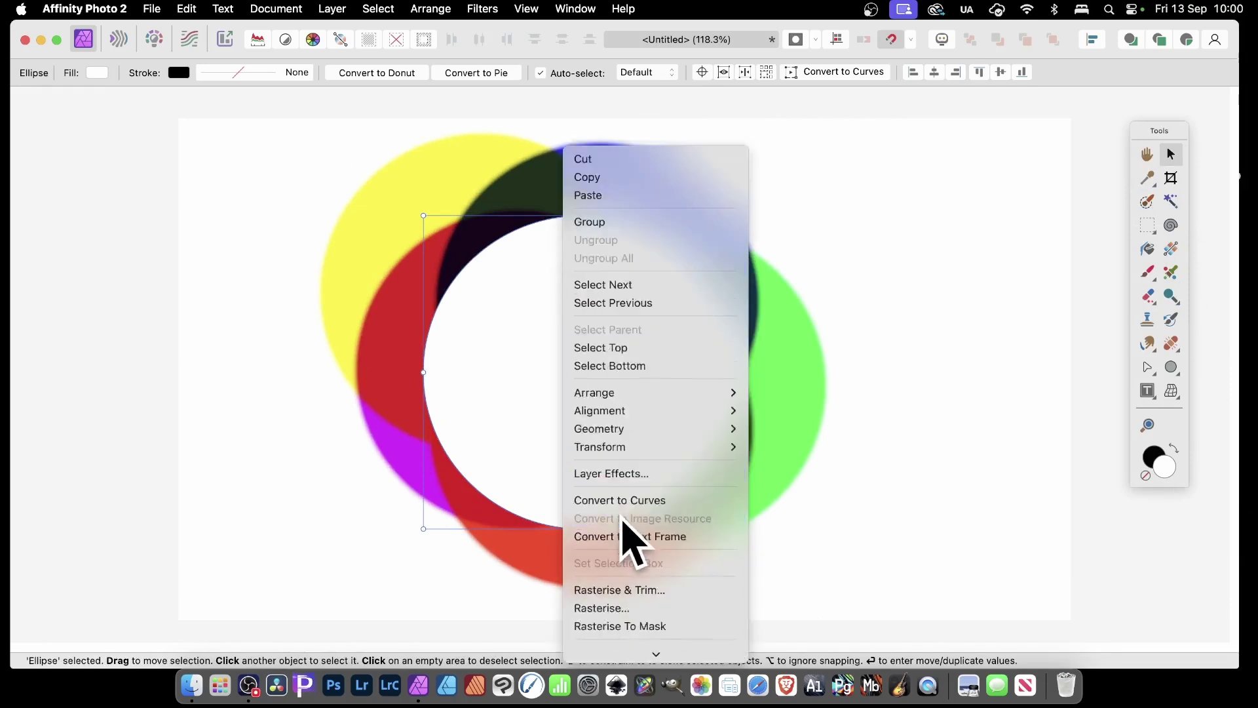
left_click(614, 554)
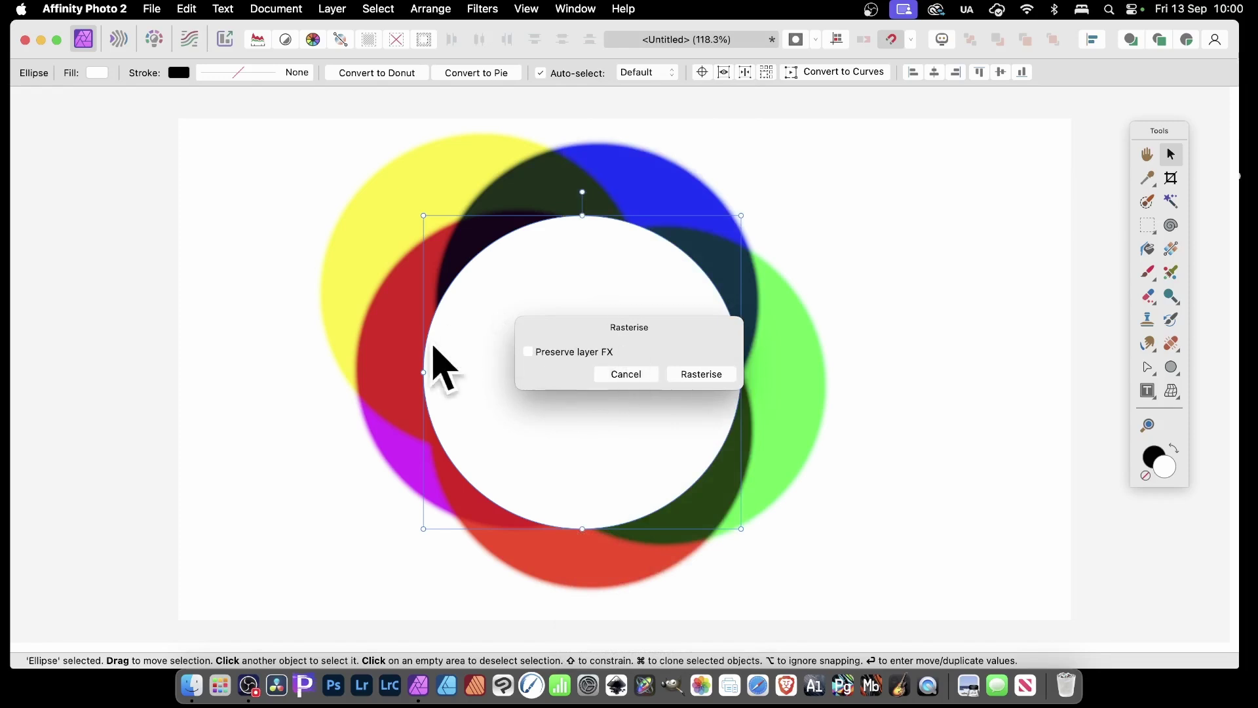
left_click(698, 374)
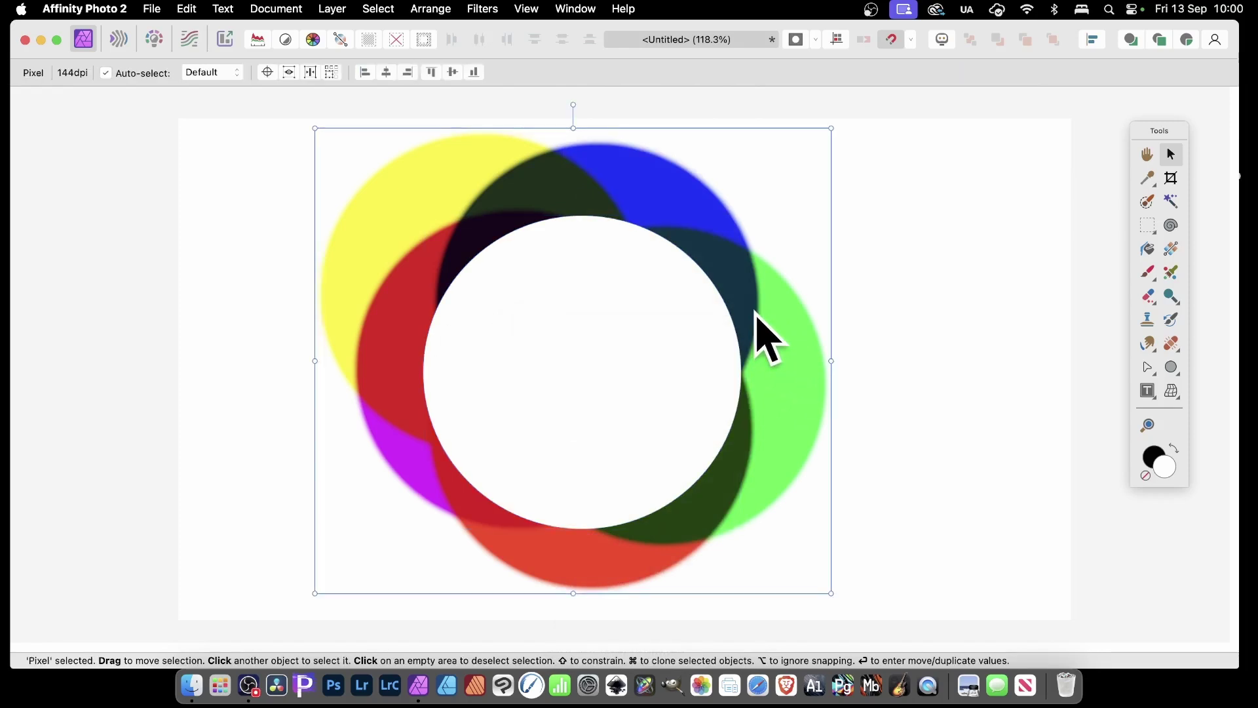
key("Return")
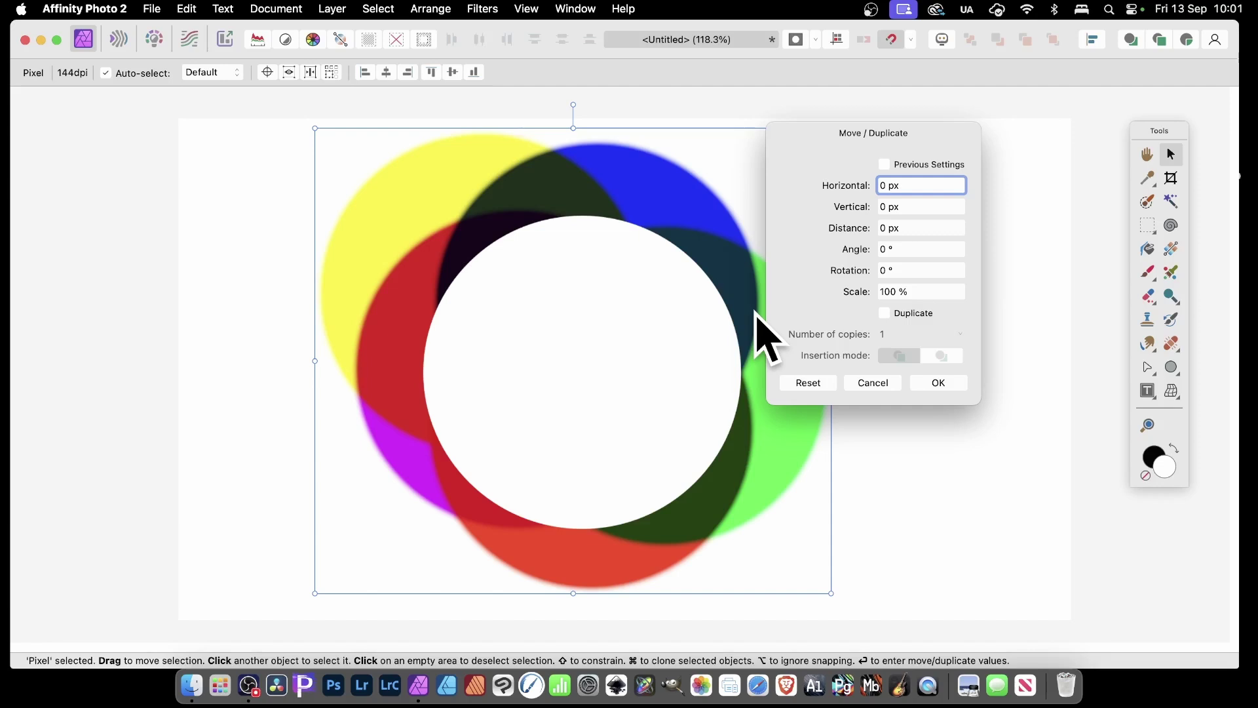
left_click(875, 380)
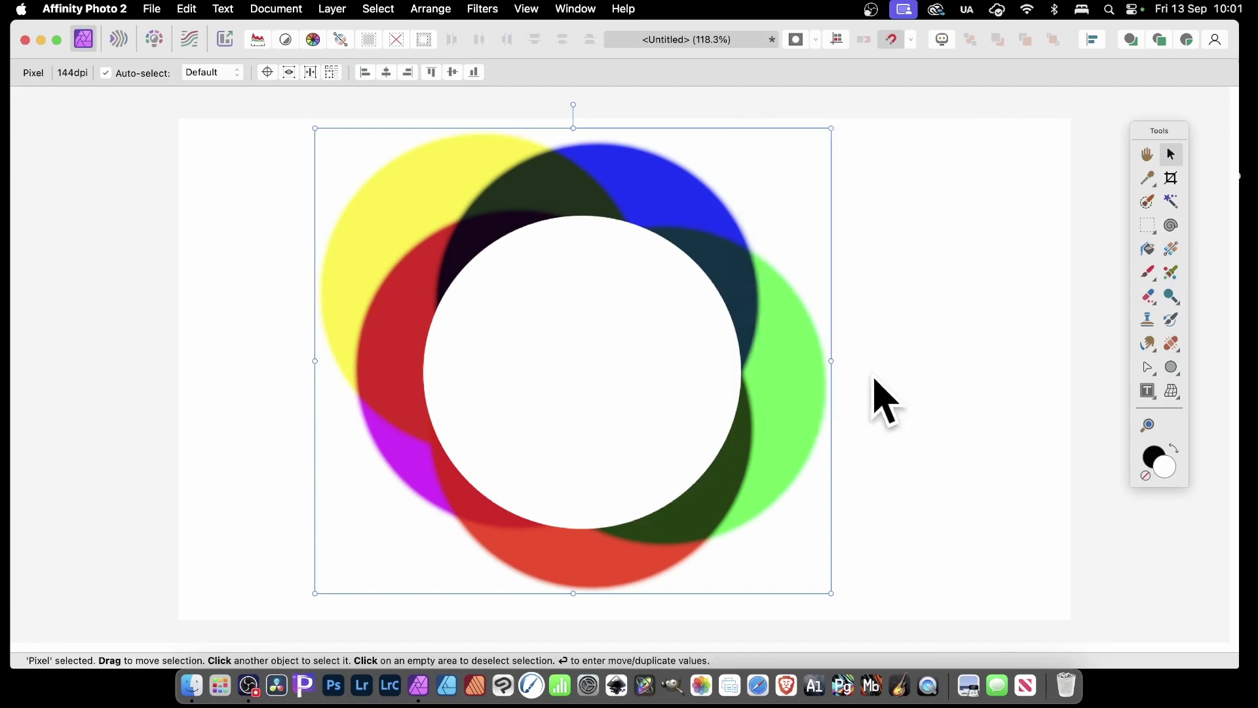
Start the Deform distortion filter on the rasterised artwork and place control points all around the edge of the white circle
left_click(492, 6)
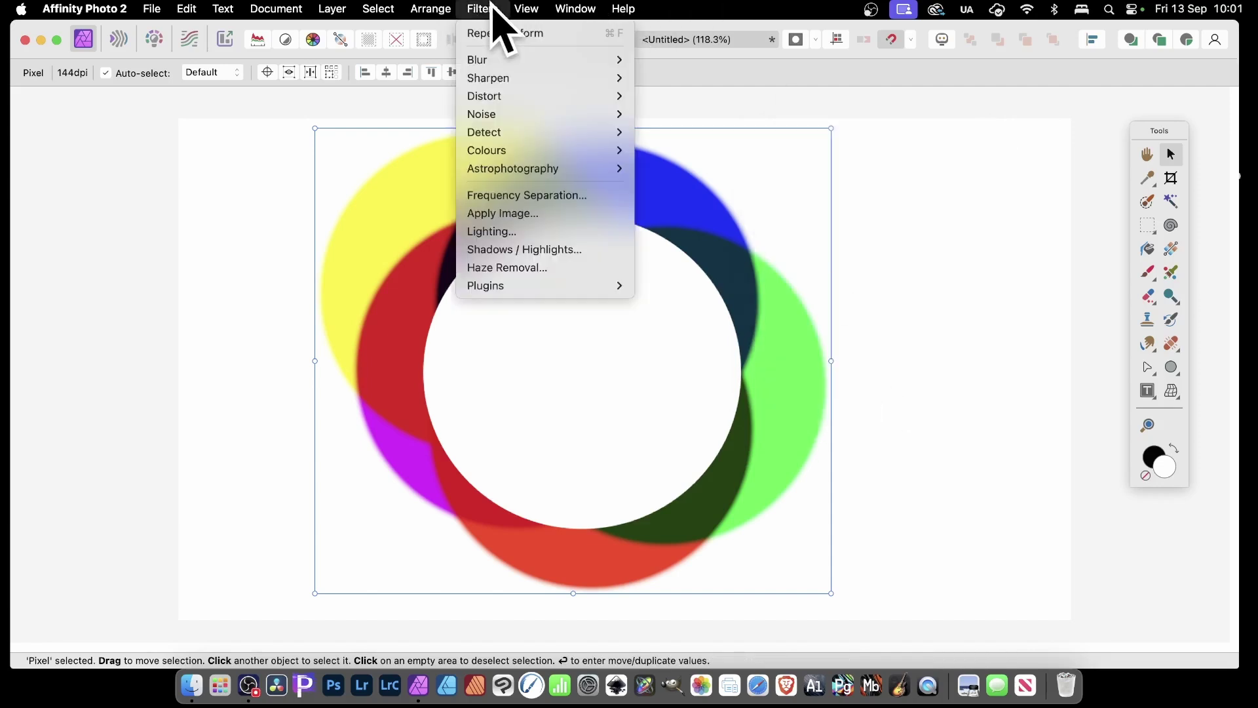
mouse_move(511, 97)
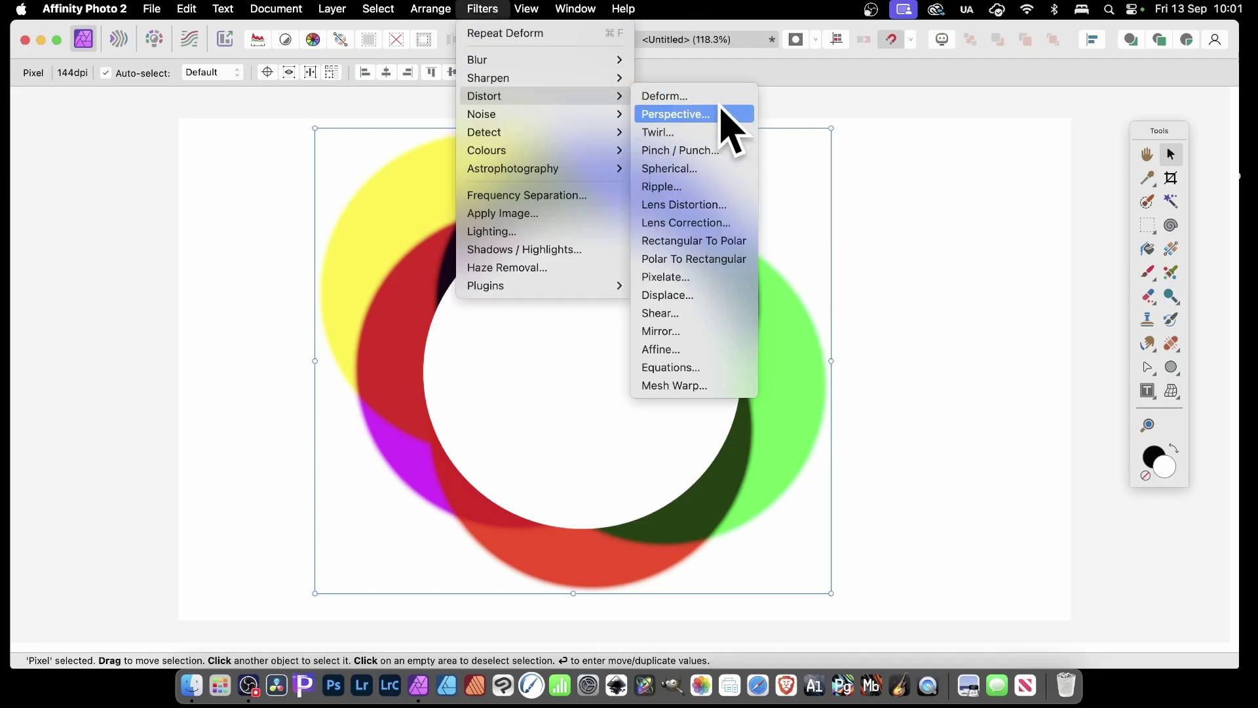
left_click(720, 96)
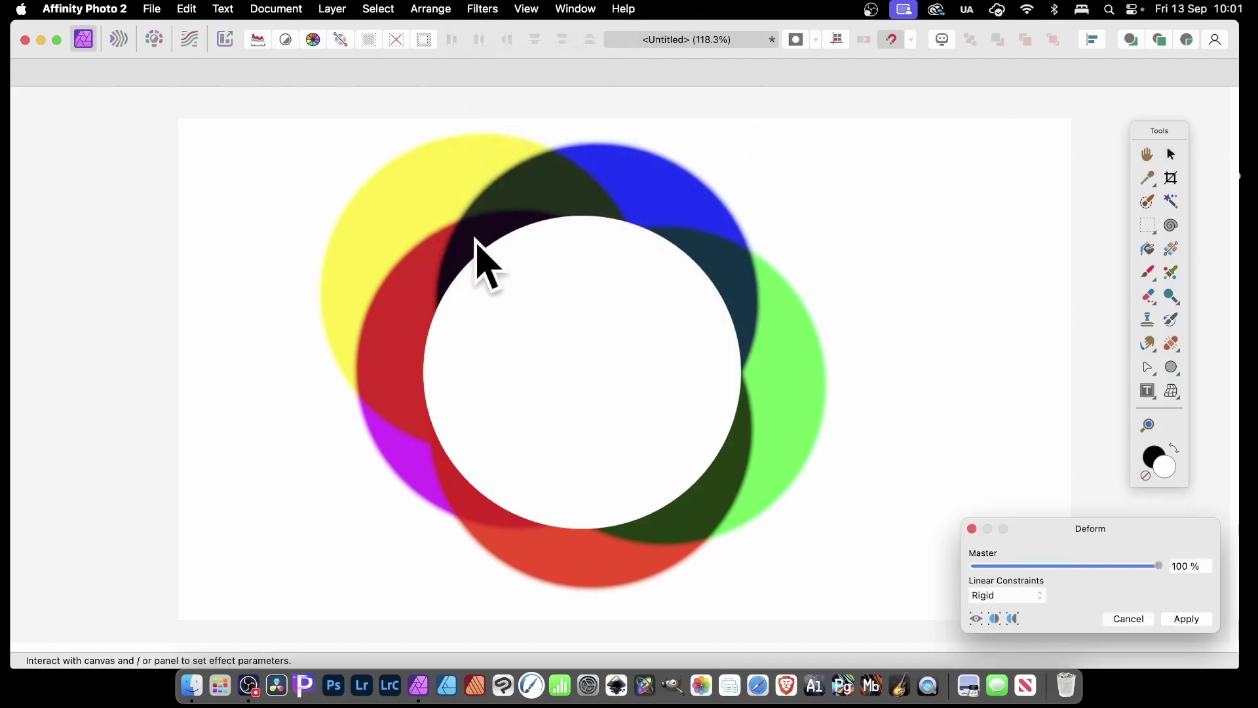
left_click(474, 243)
left_click(416, 302)
left_click(407, 382)
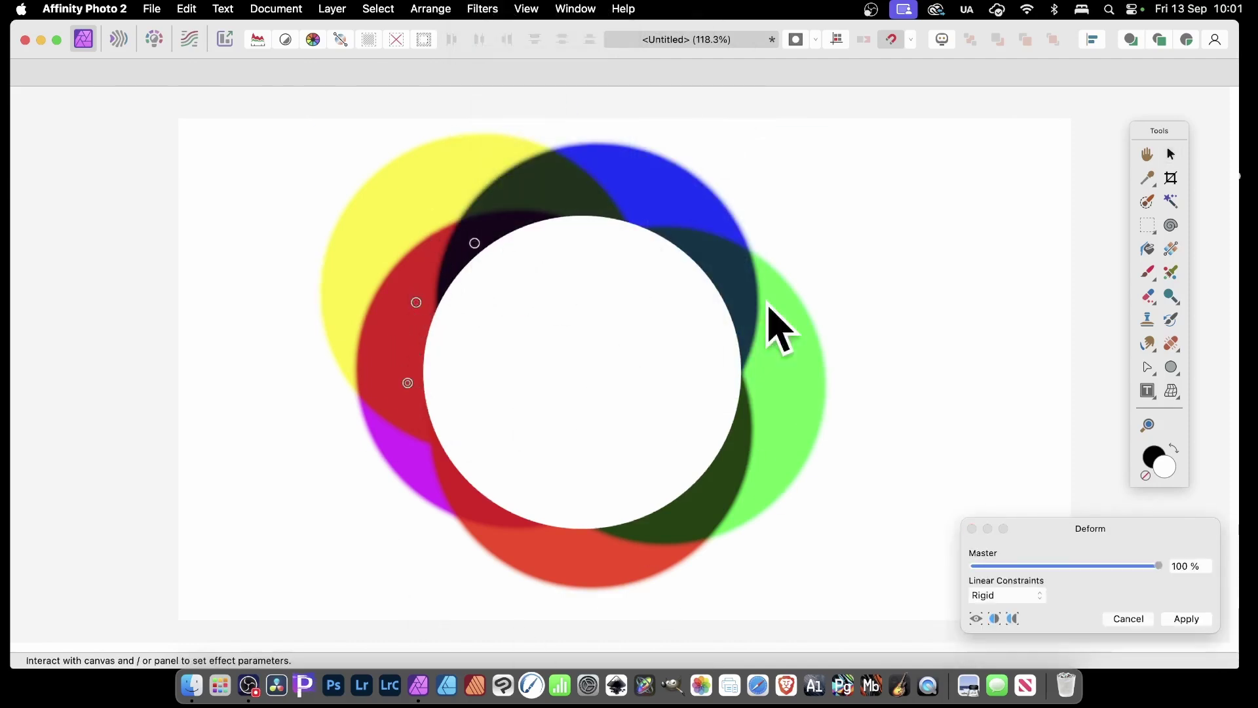
left_click(485, 501)
left_click(564, 536)
left_click(657, 522)
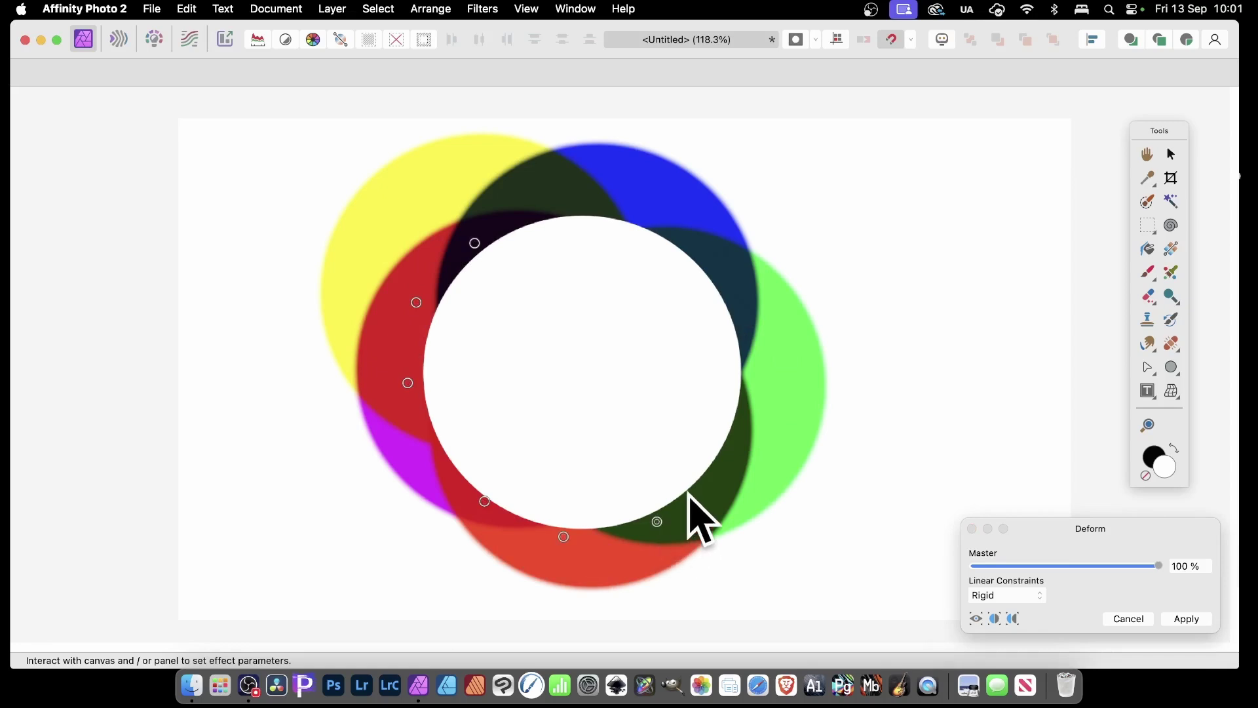
left_click(689, 492)
left_click(747, 443)
left_click(749, 354)
left_click(720, 270)
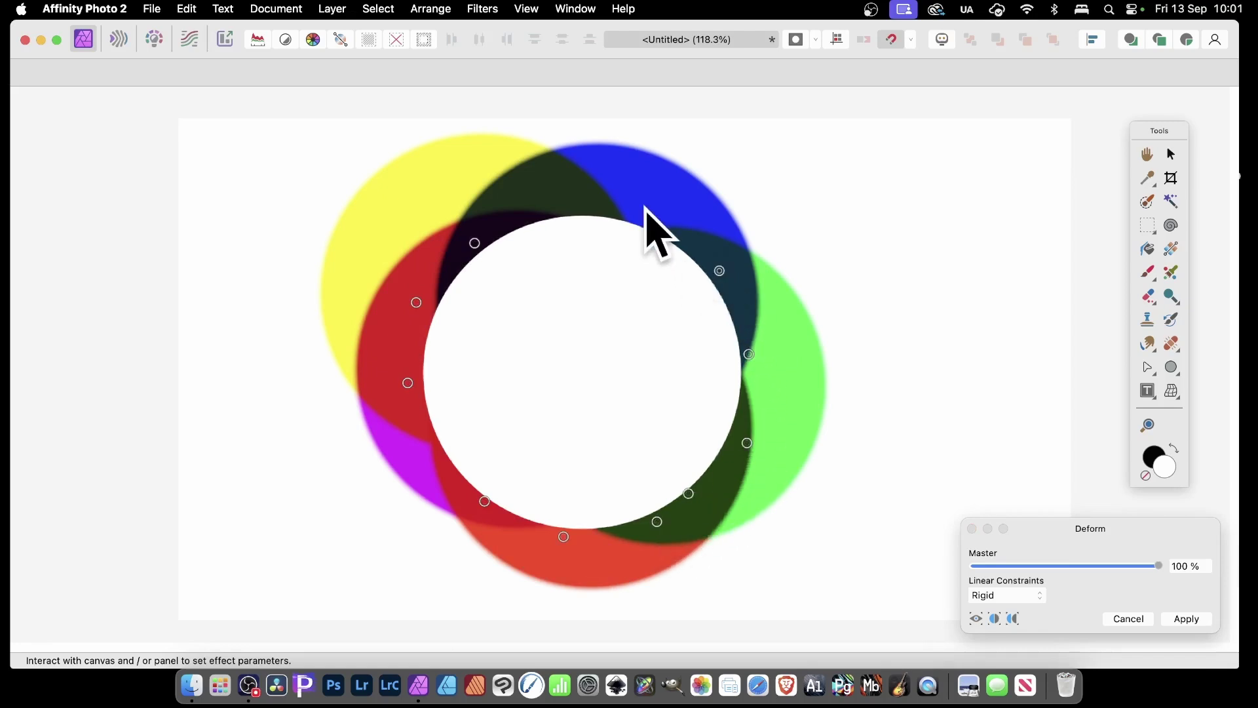
left_click(645, 208)
left_click(568, 205)
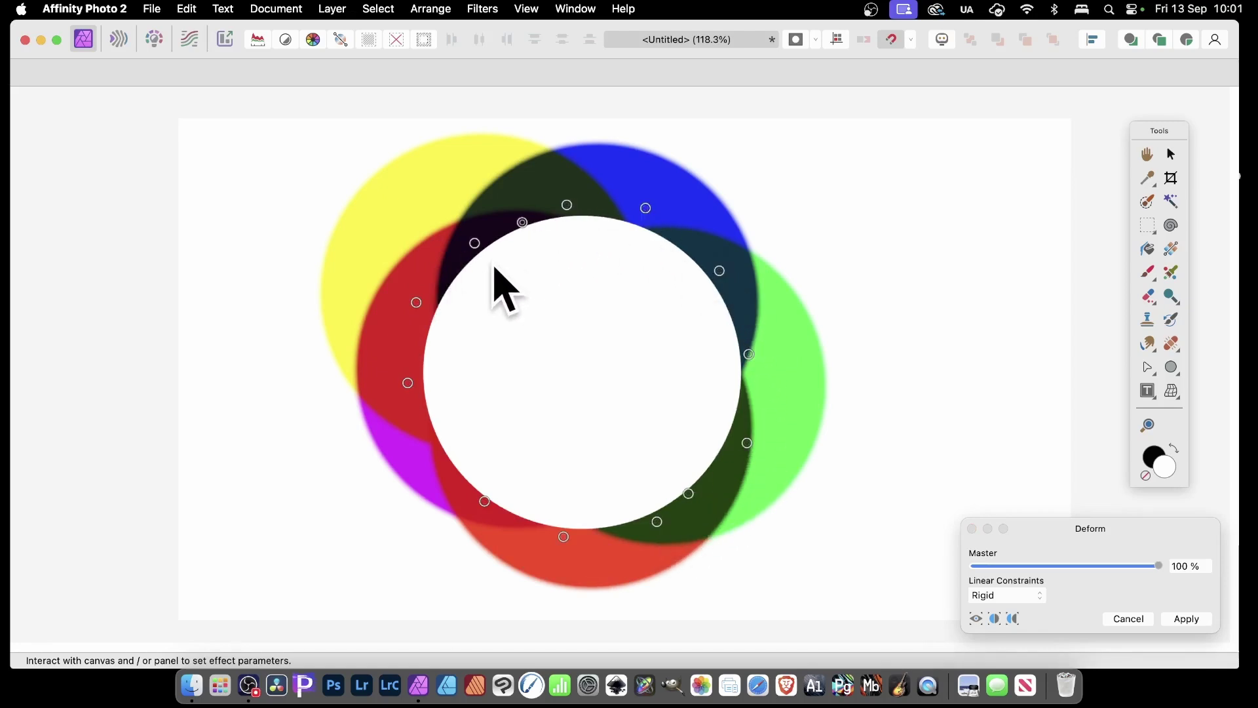
Warp the artwork into an irregular blob by pulling the Deform control points in and out around the white circle, and apply the filter
left_click_drag(448, 282, 489, 318)
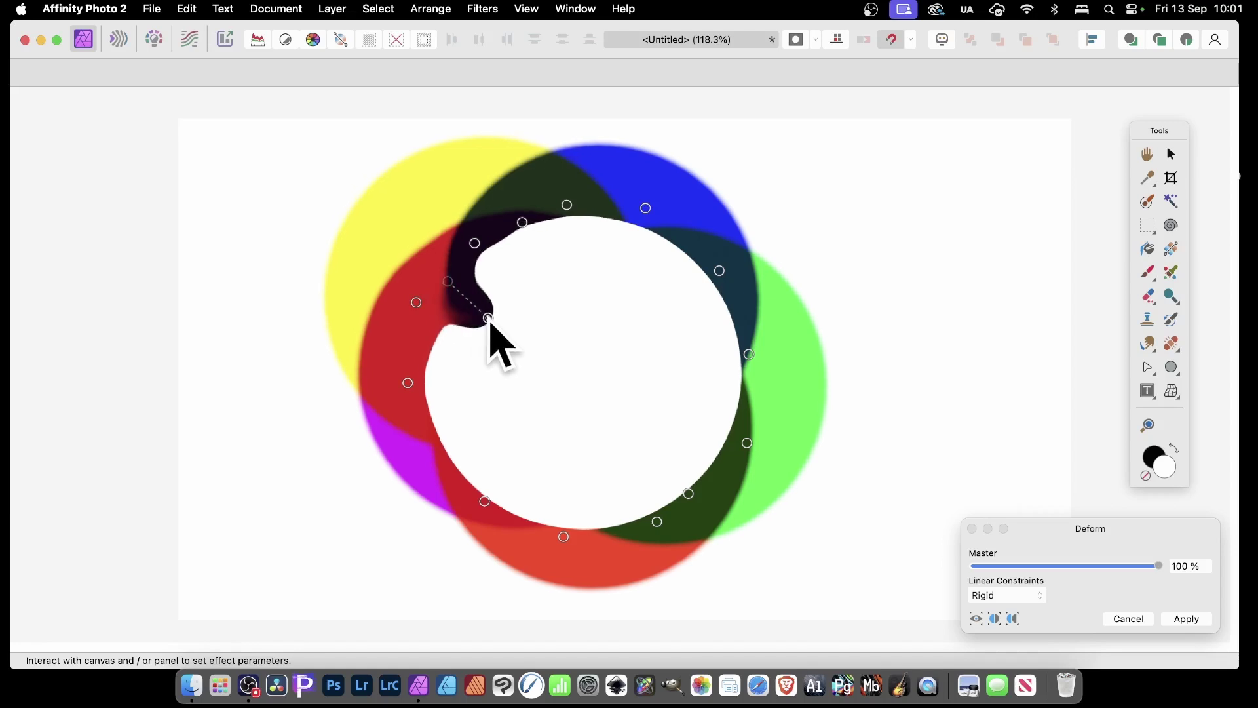
left_click_drag(408, 383, 329, 394)
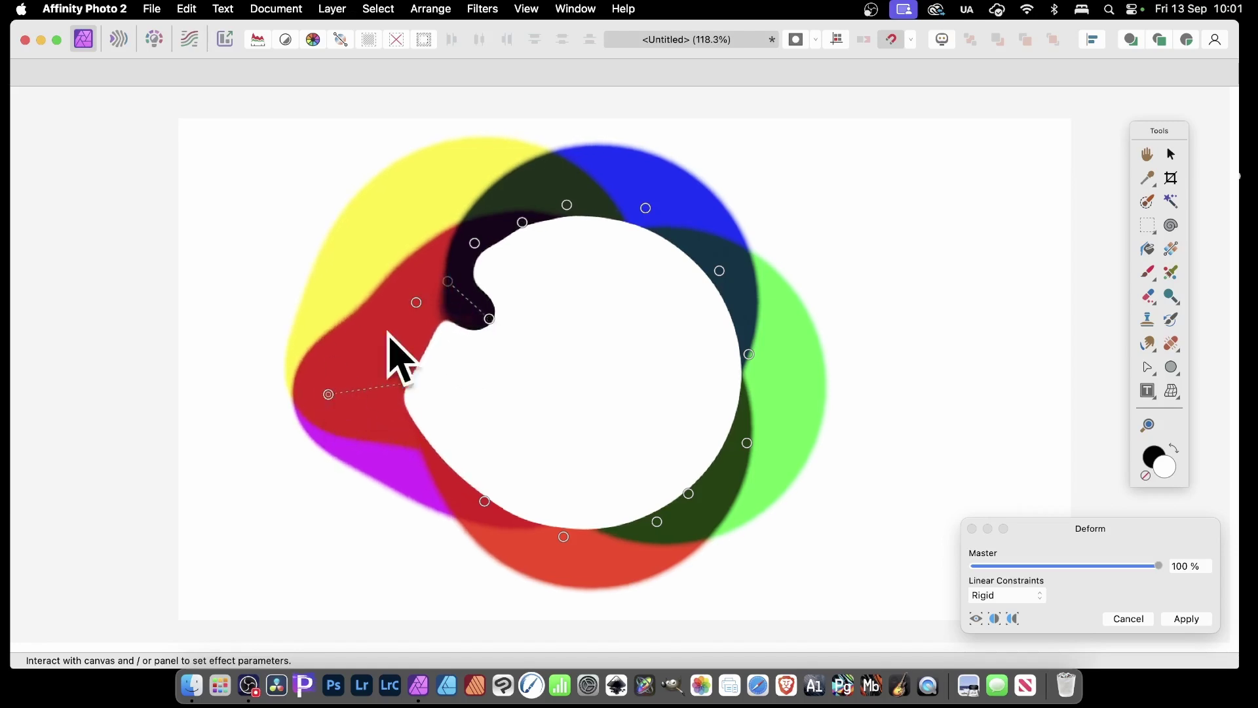
left_click_drag(522, 222, 497, 190)
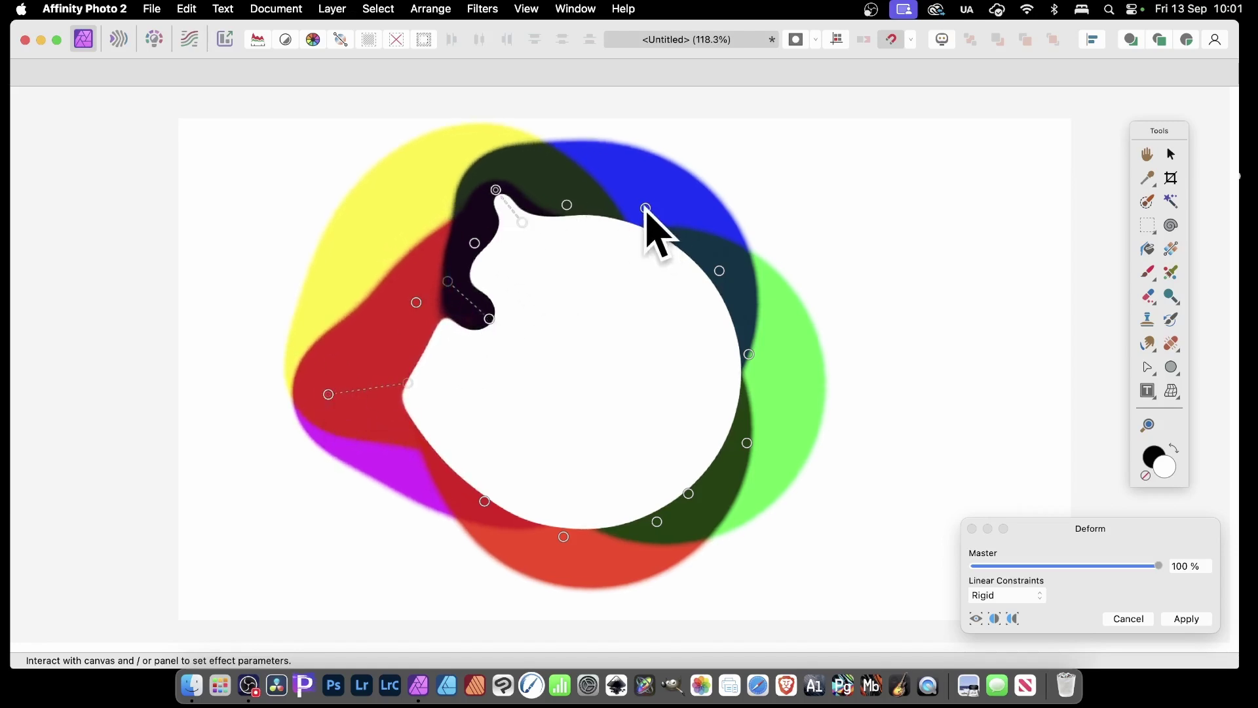
left_click_drag(645, 208, 709, 181)
left_click_drag(720, 271, 682, 312)
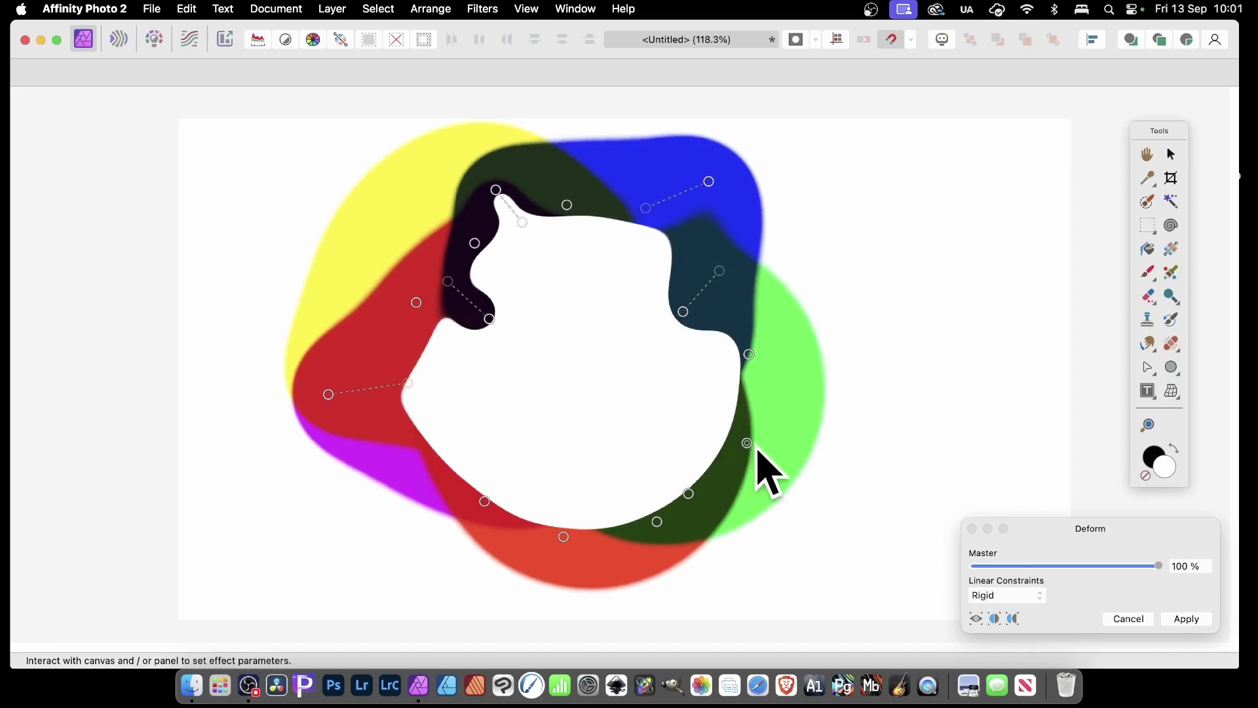
left_click_drag(747, 443, 674, 418)
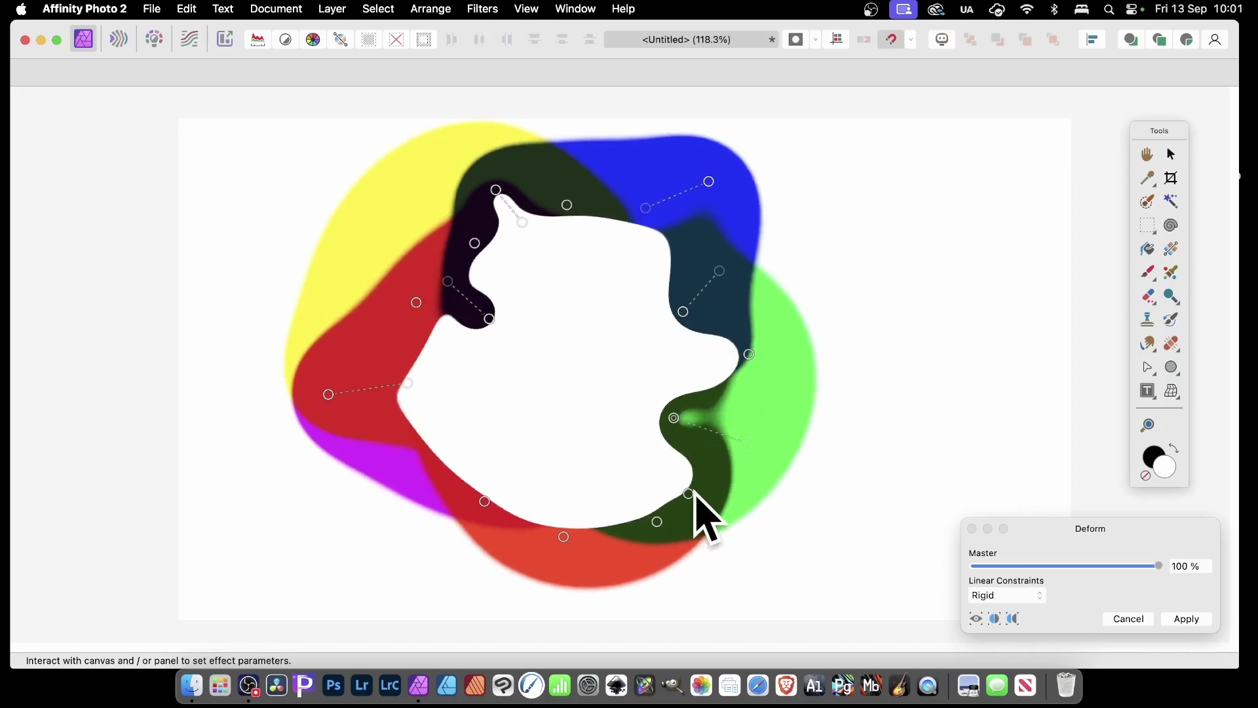
left_click_drag(690, 493, 645, 526)
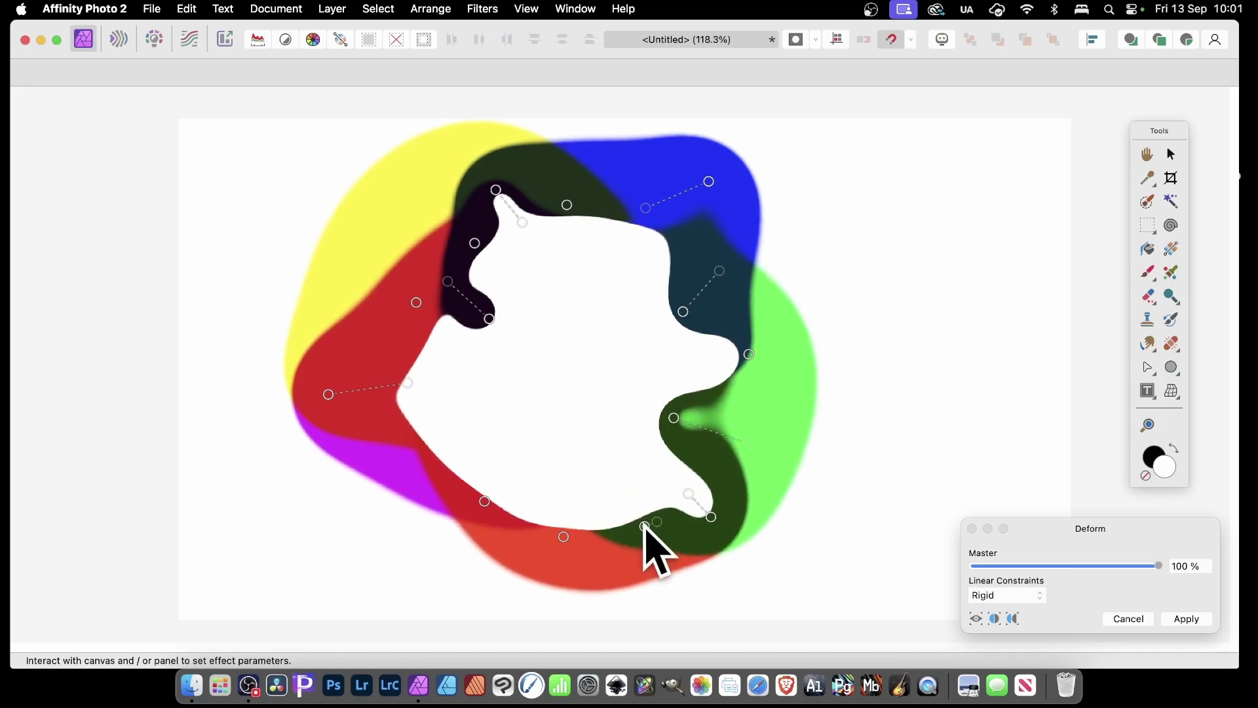
left_click_drag(564, 536, 578, 458)
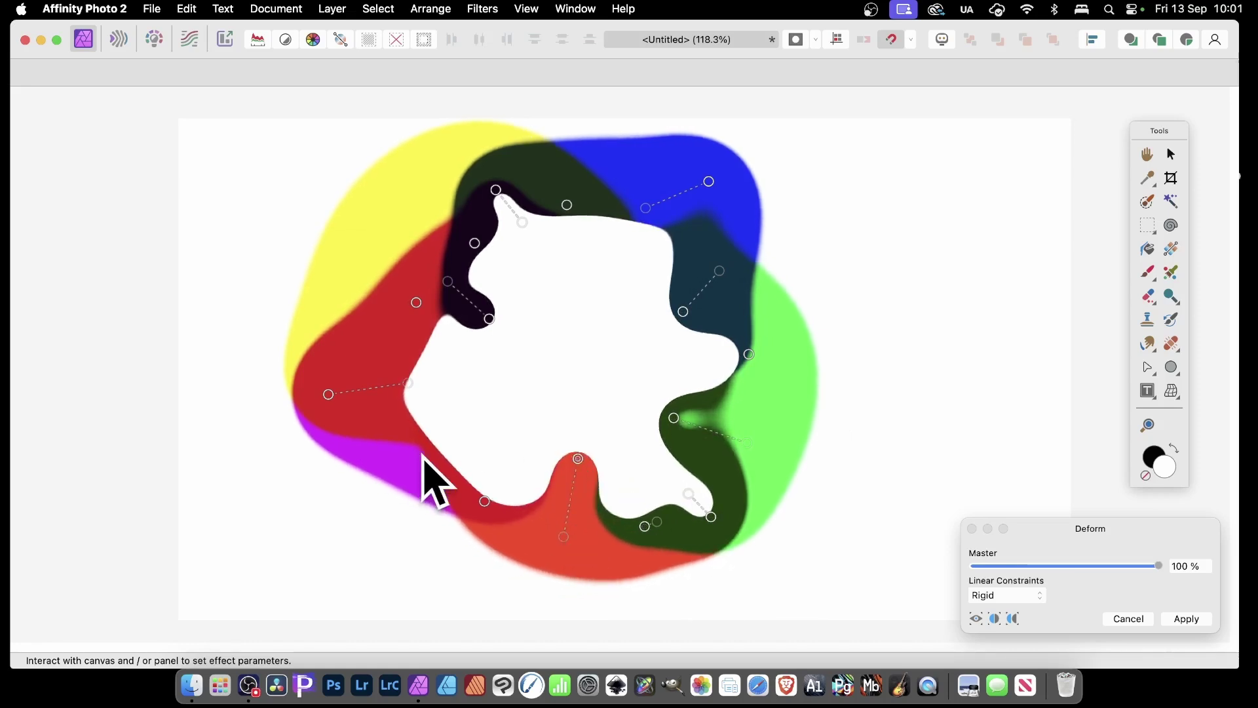
left_click_drag(429, 452, 365, 498)
left_click_drag(398, 346, 303, 301)
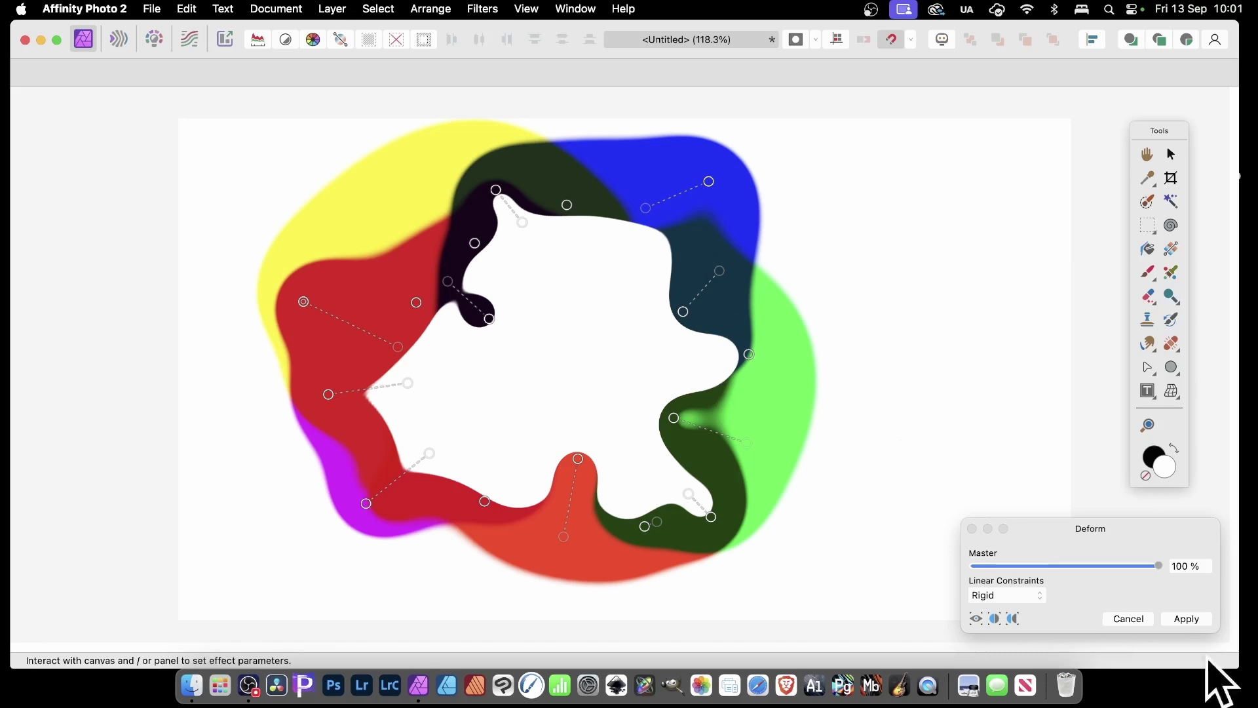
left_click(1186, 618)
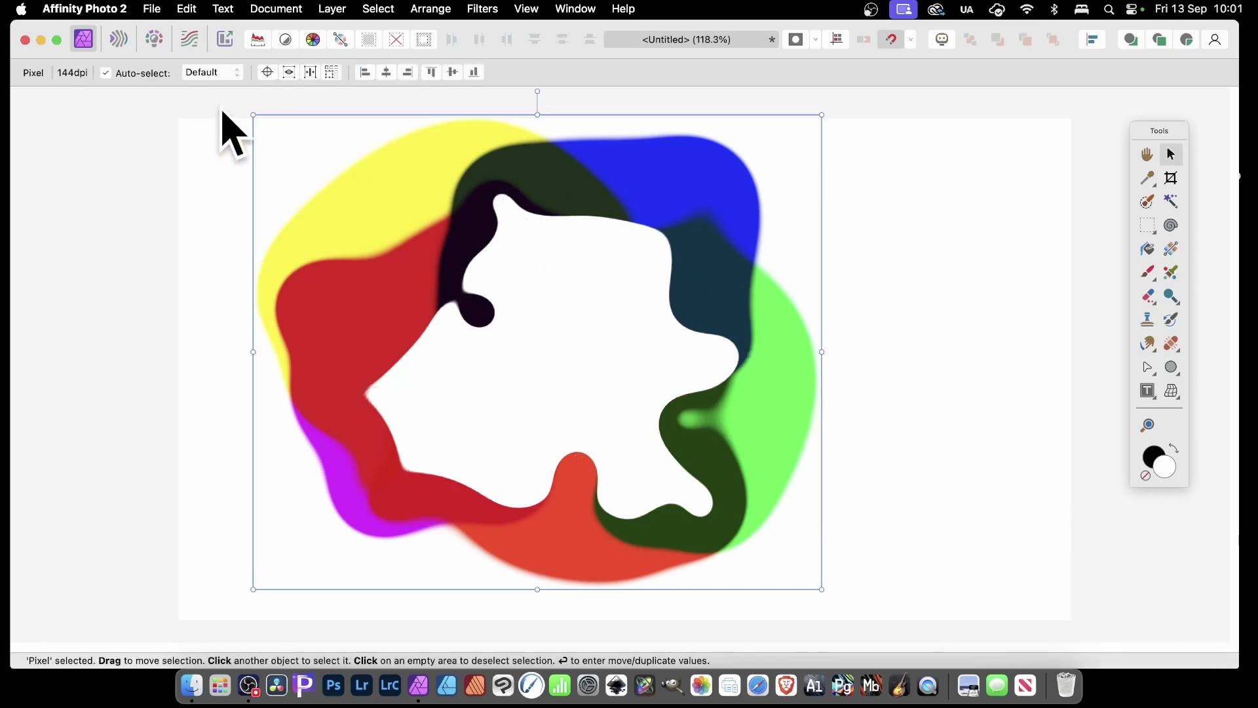
Scale the warped artwork down to about three quarters of its size and position it near the middle of the canvas
left_click_drag(253, 115, 550, 282)
left_click_drag(699, 413, 564, 275)
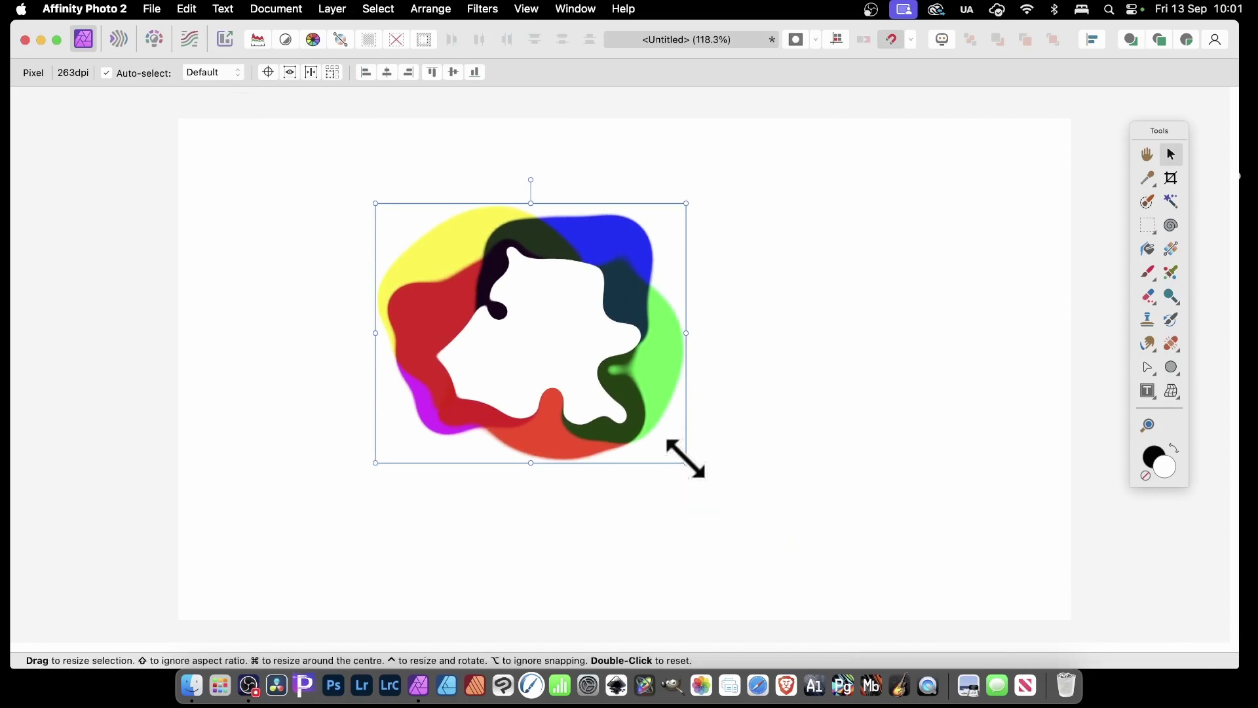
left_click_drag(686, 463, 813, 569)
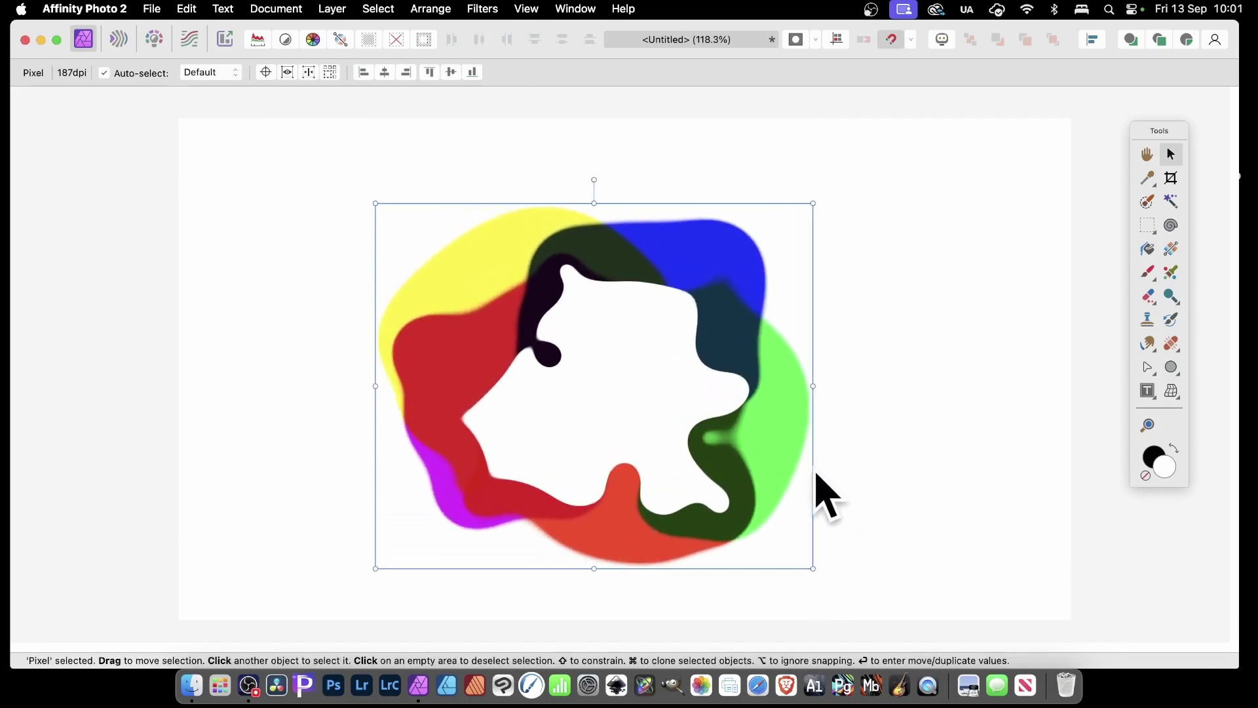
Set up a Move / Duplicate of the artwork with 43 copies, a rotation of 15° and a scale of 96%
key("Return")
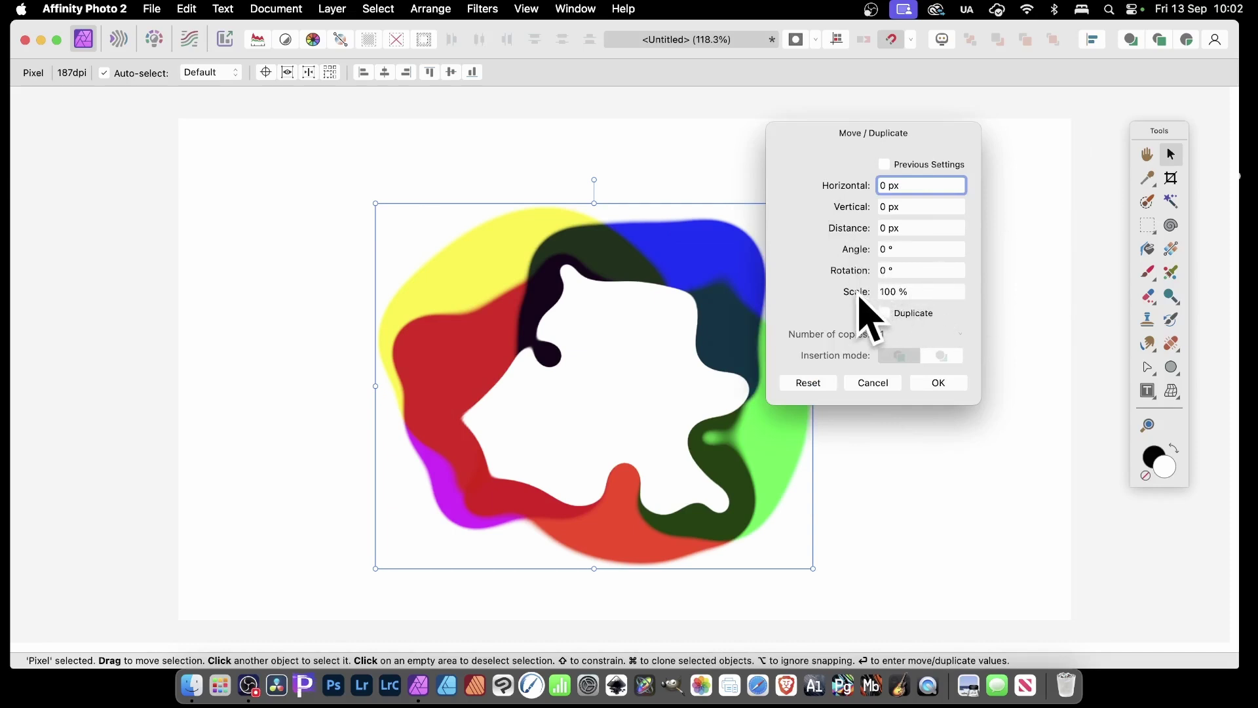
left_click(885, 313)
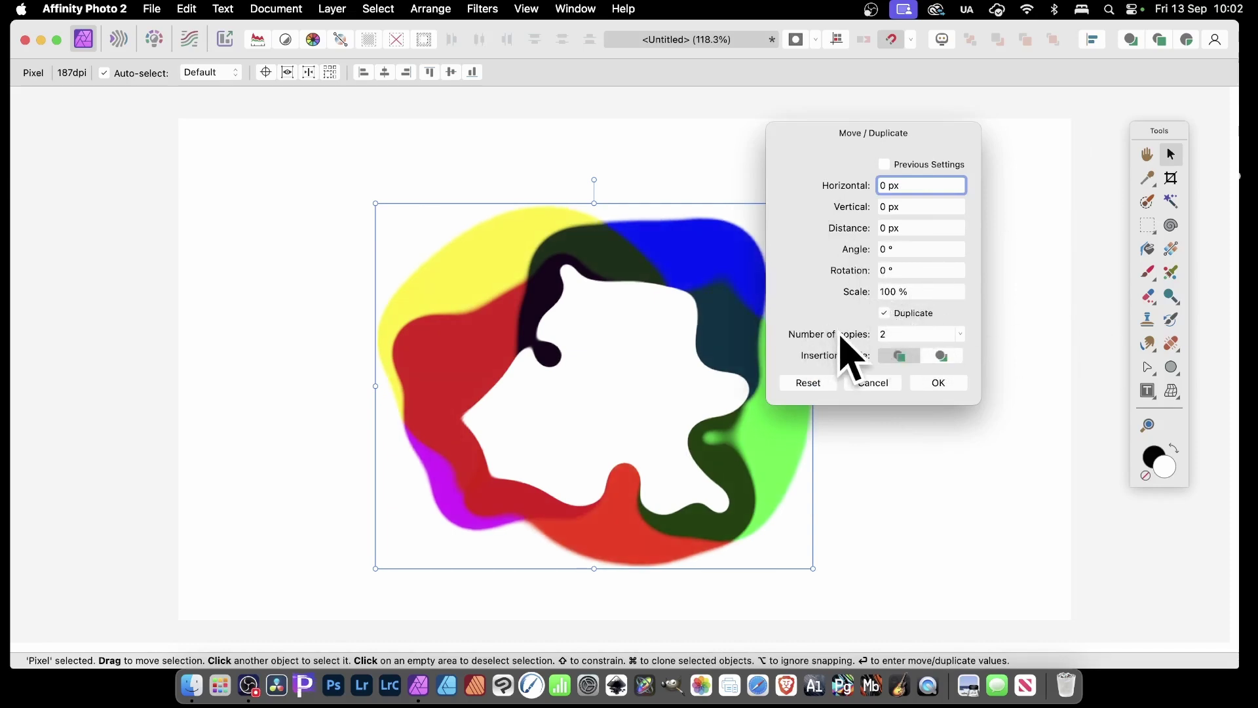
left_click_drag(840, 339, 857, 340)
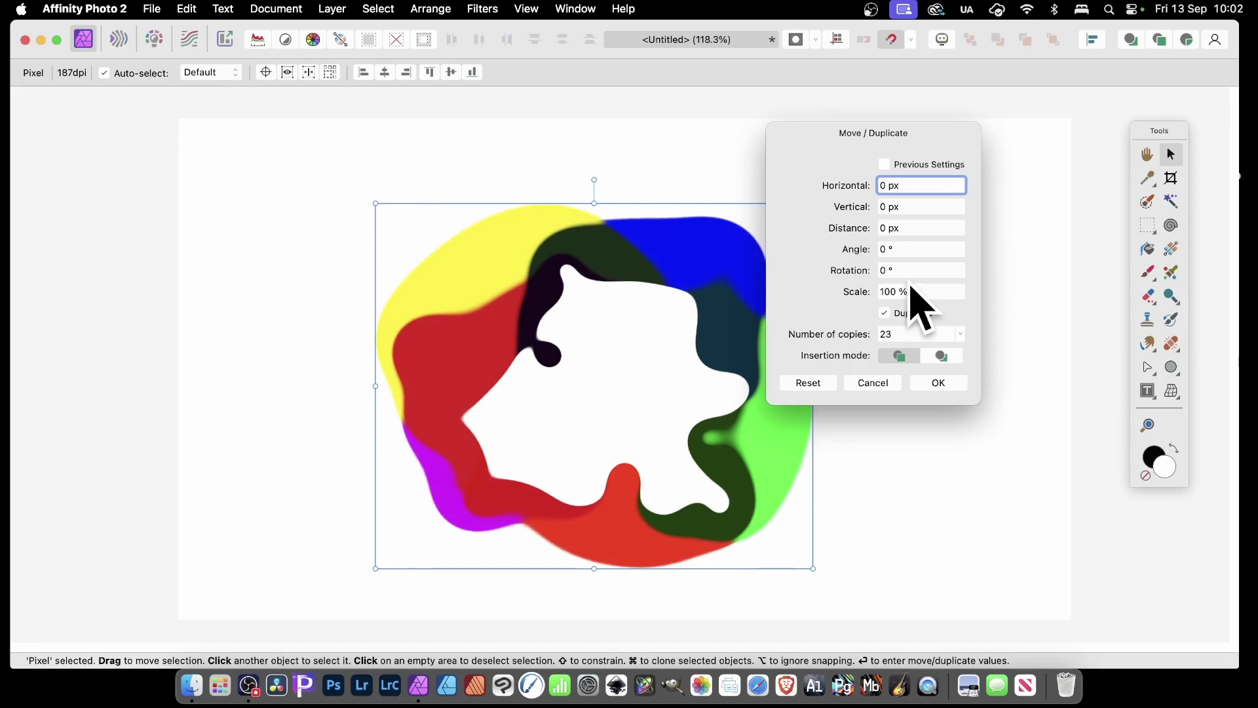
mouse_move(858, 296)
left_mouse_down()
mouse_move(854, 274)
mouse_move(865, 277)
left_mouse_up()
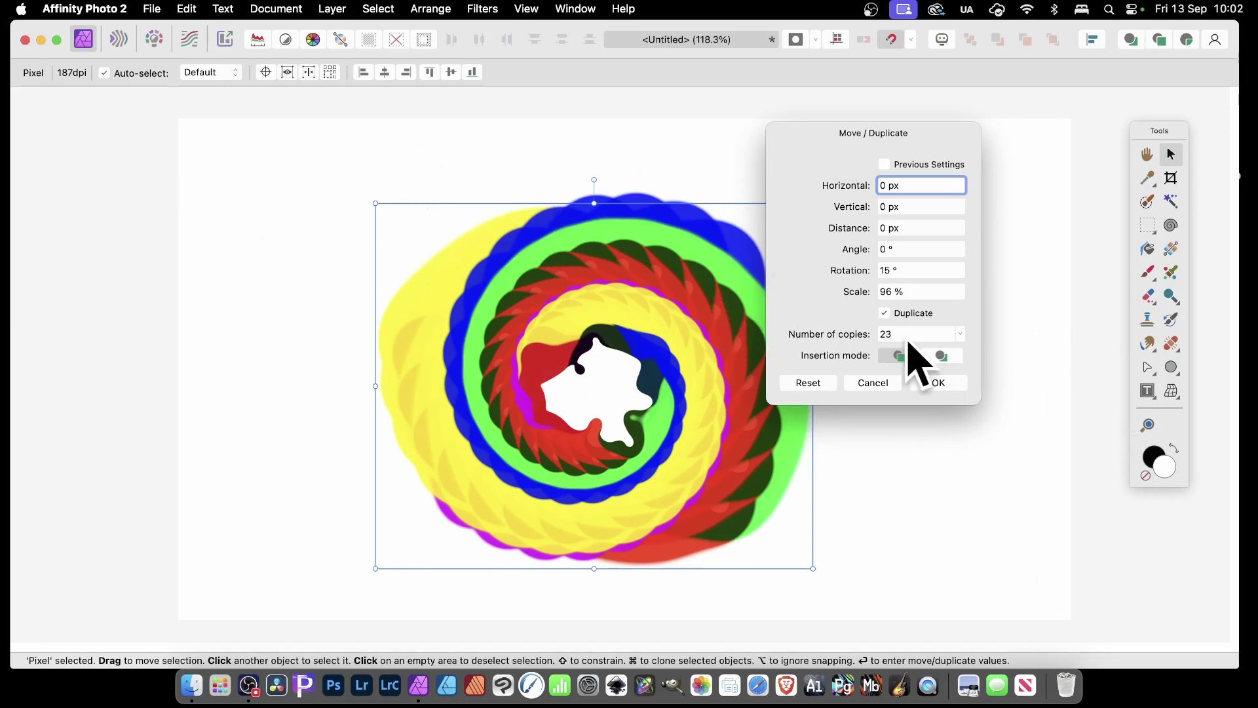
left_click_drag(835, 330, 1006, 337)
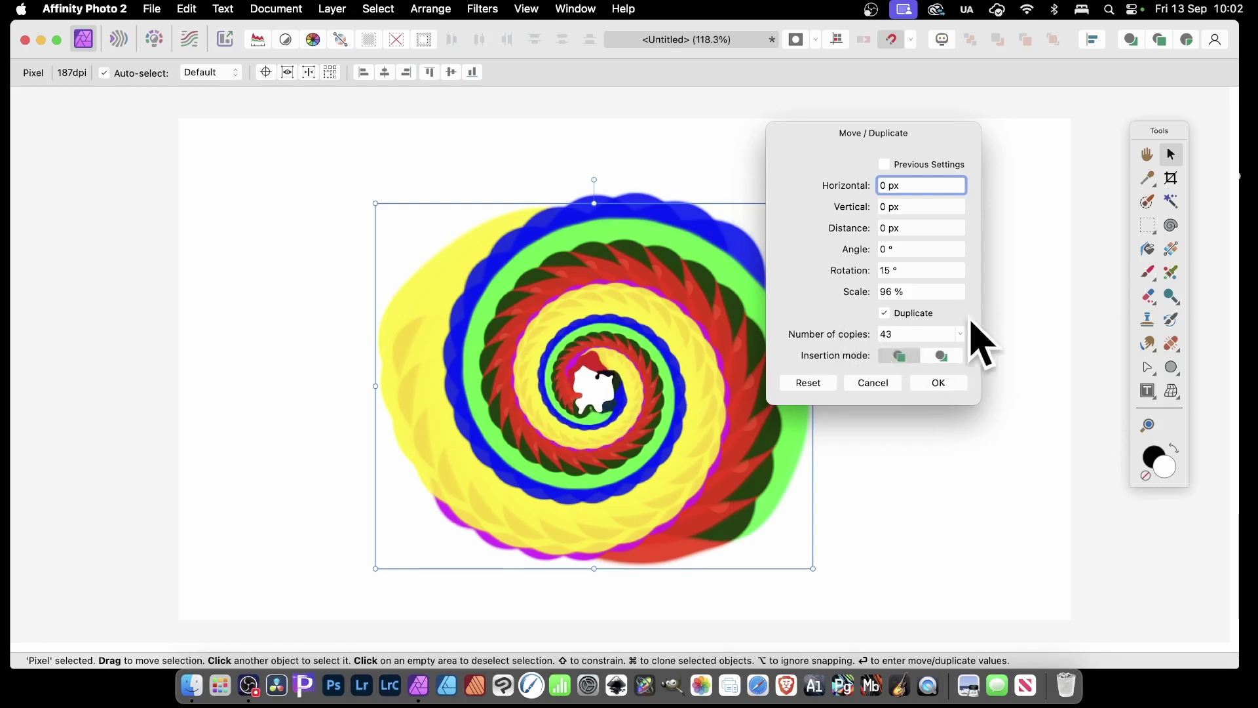
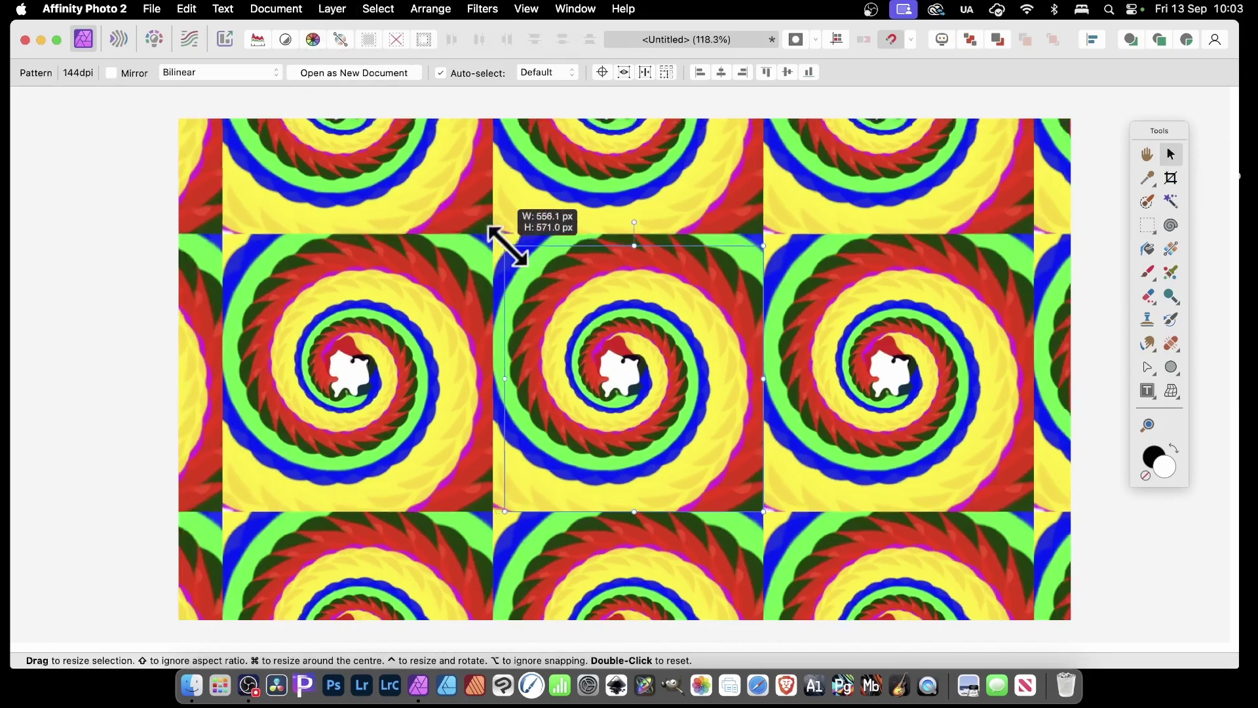
Try the spiral pattern layer mirrored, with its tile resized and rotated about 45°, and undo back to the single spiral
left_click(124, 74)
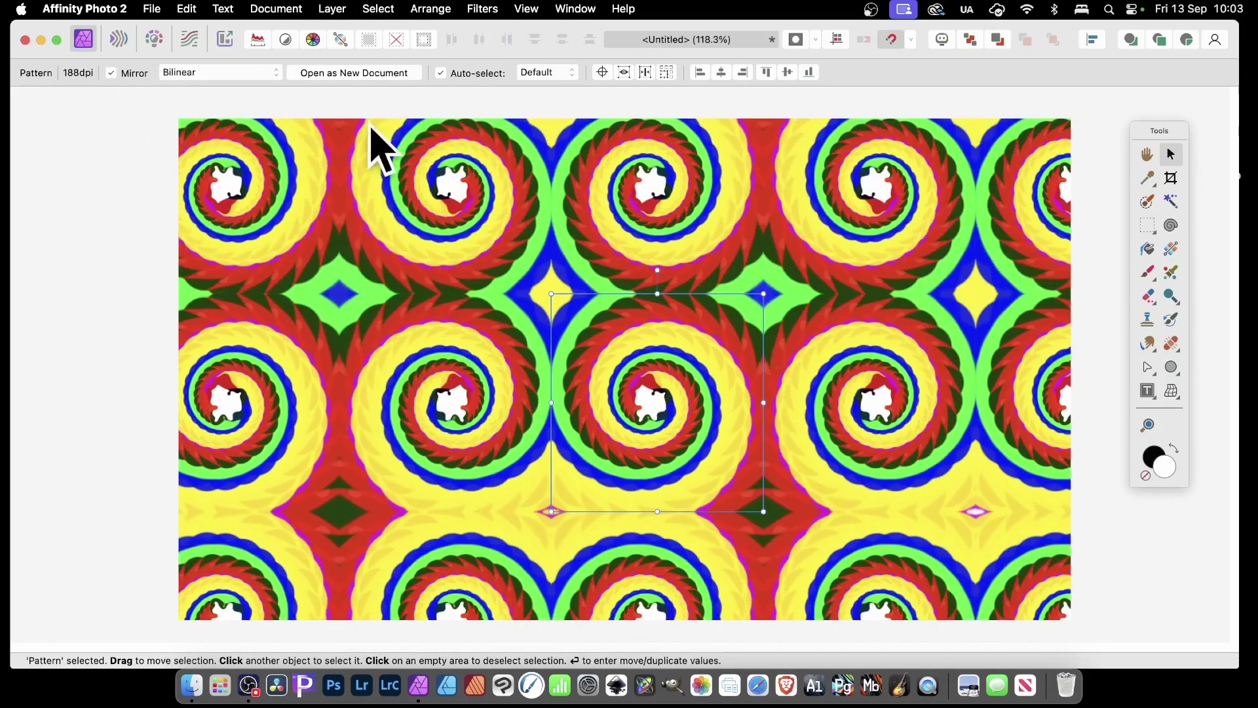
left_click_drag(551, 294, 511, 252)
left_click_drag(637, 227, 794, 247)
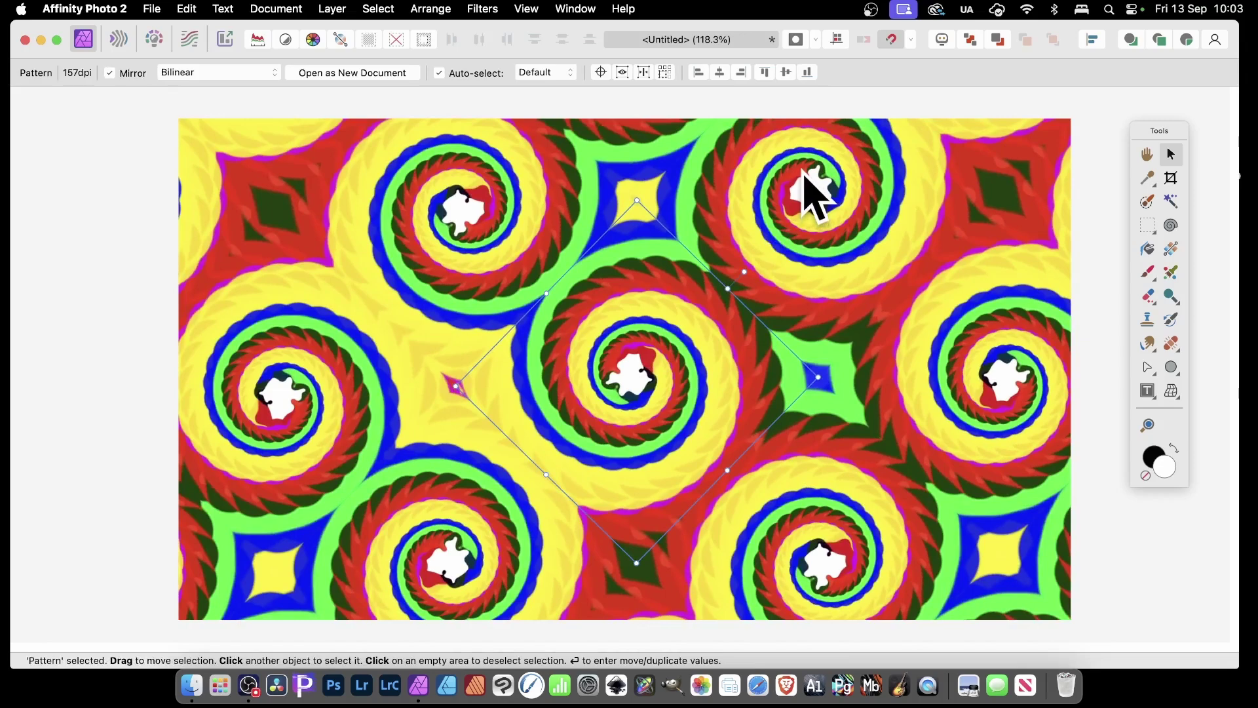
key("super+z")
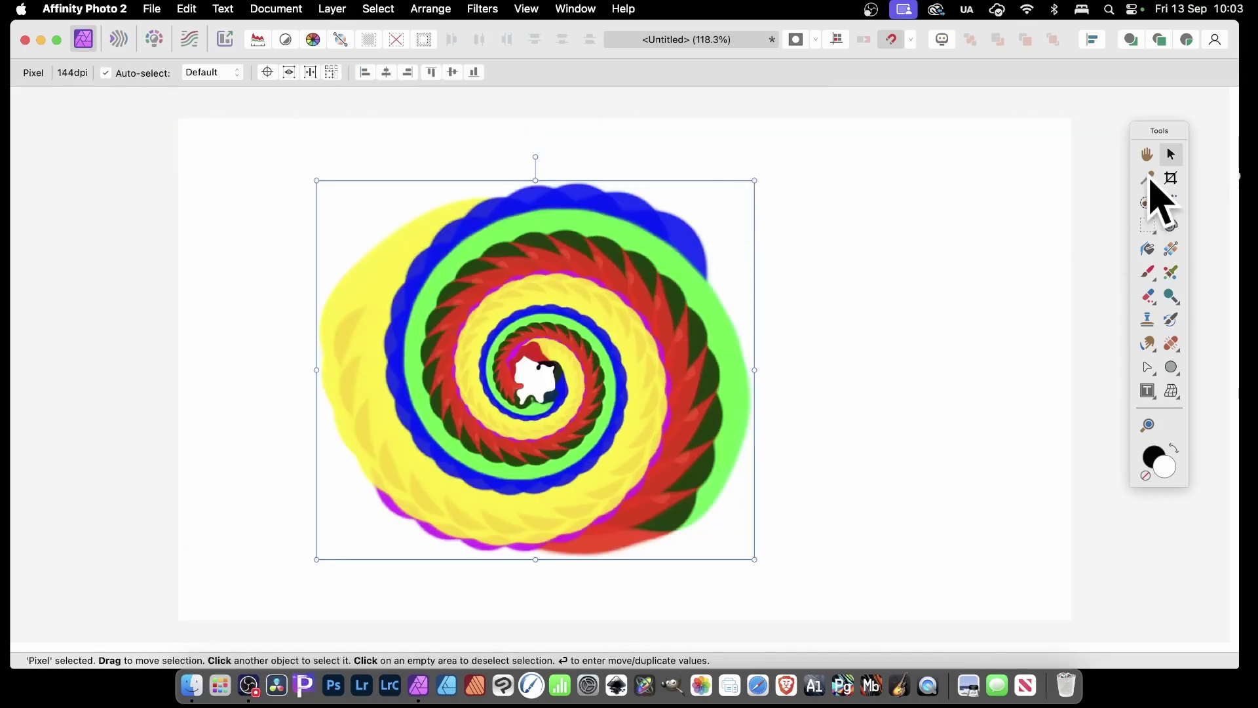
Select a tall, narrow rectangle over the inner left half of the spiral and create a new pattern layer from it
left_click(1147, 225)
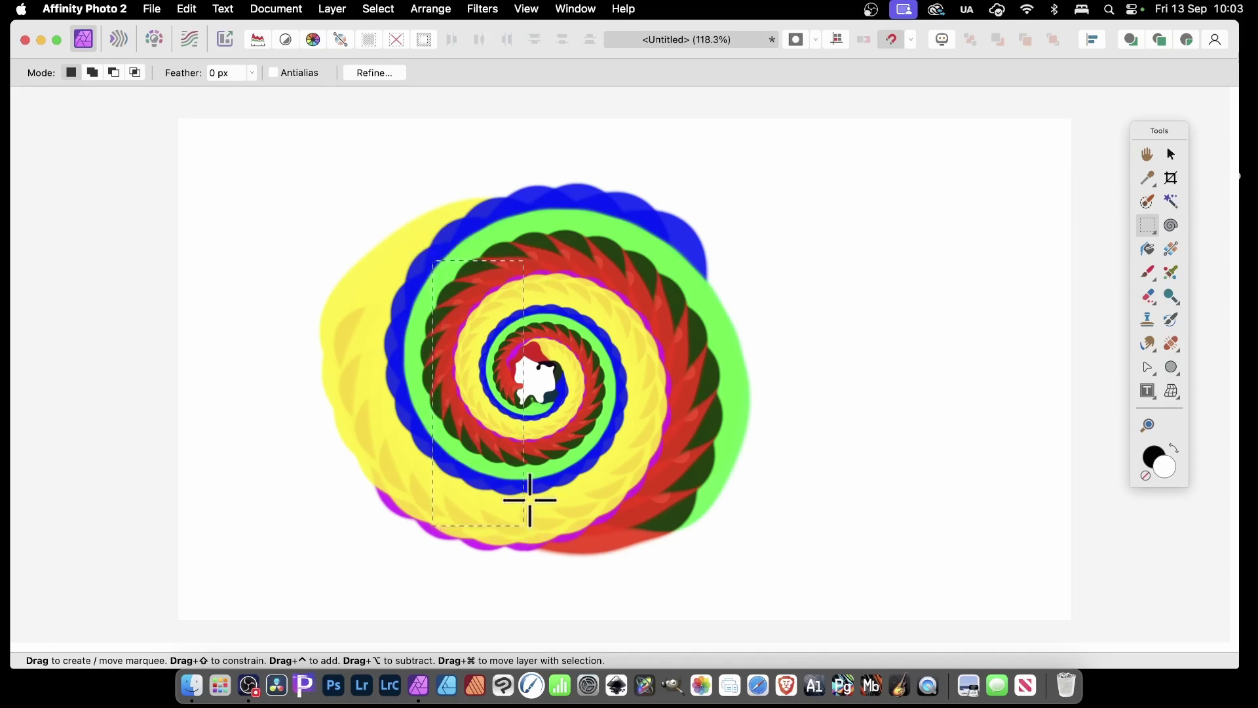
left_click(332, 9)
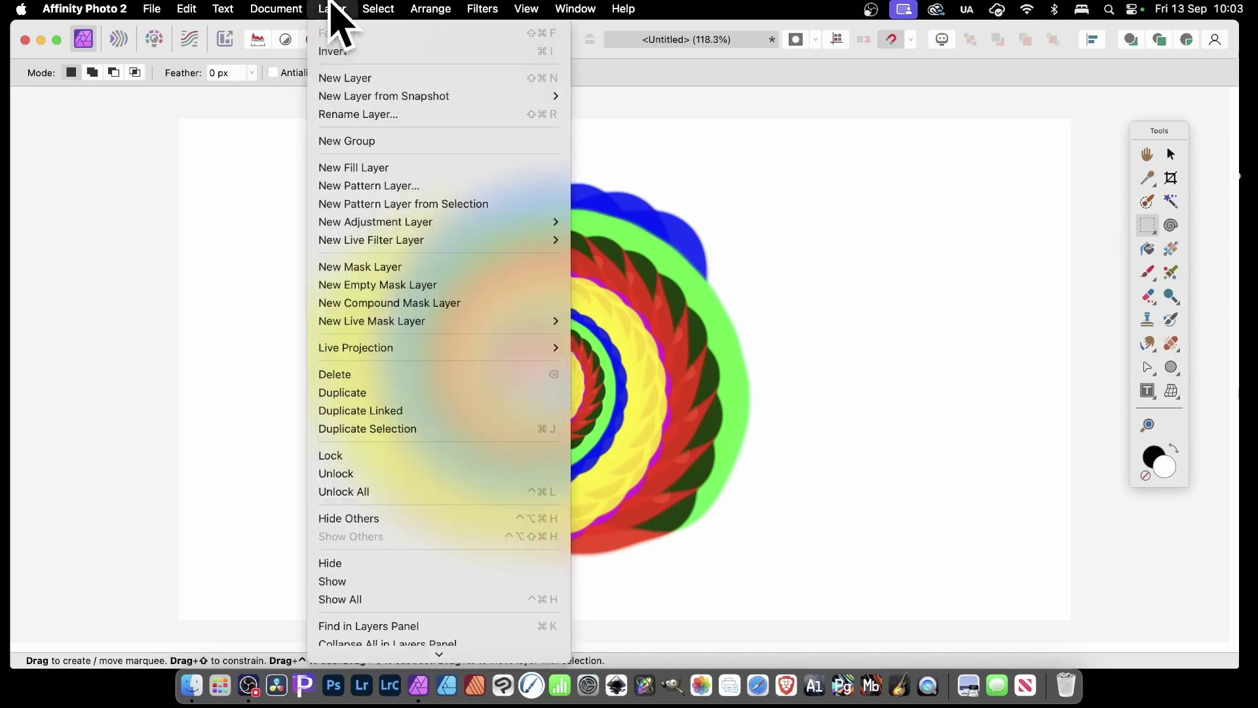
left_click(396, 204)
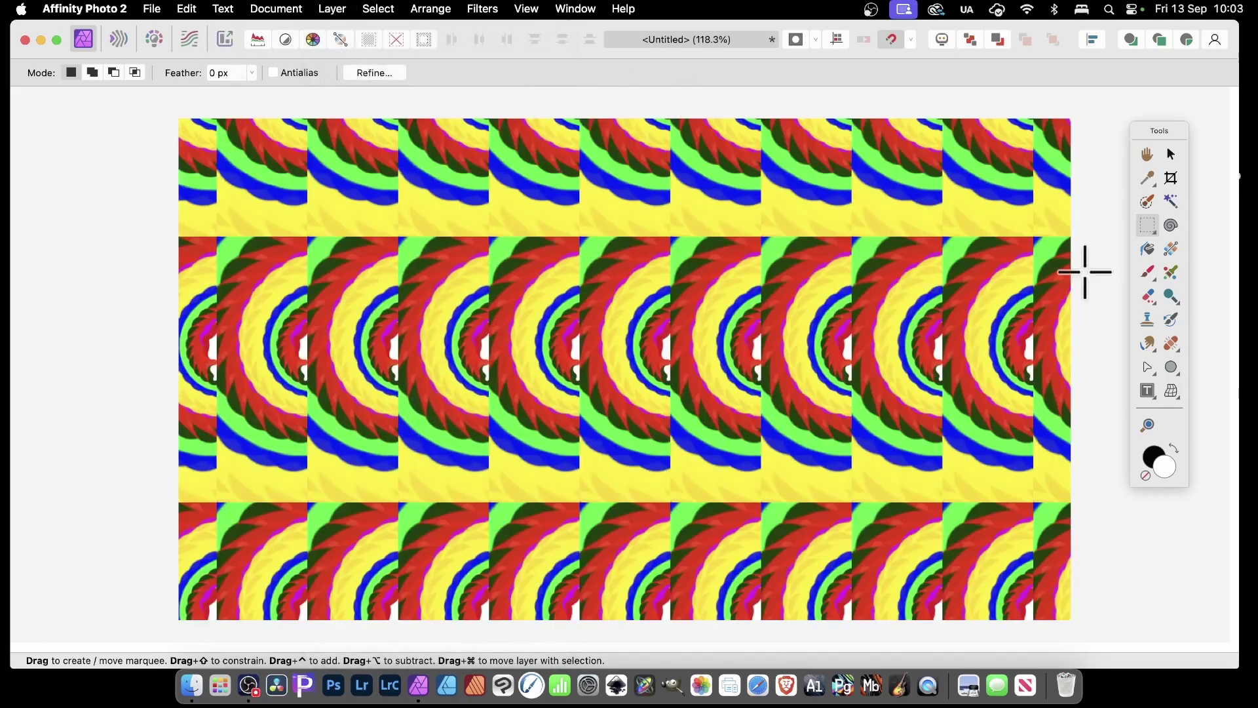
Mirror the narrow-strip pattern, enlarge its tile and rotate it clockwise into a diagonal arrangement
left_click(1172, 155)
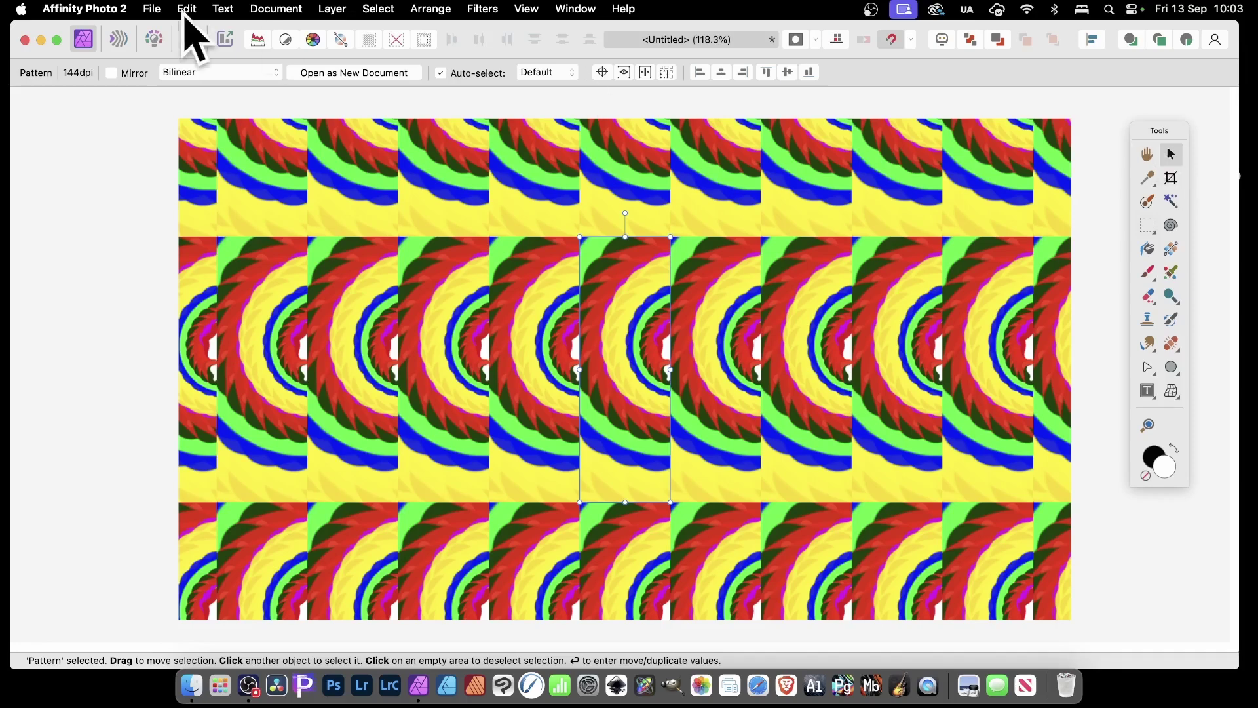
left_click(110, 73)
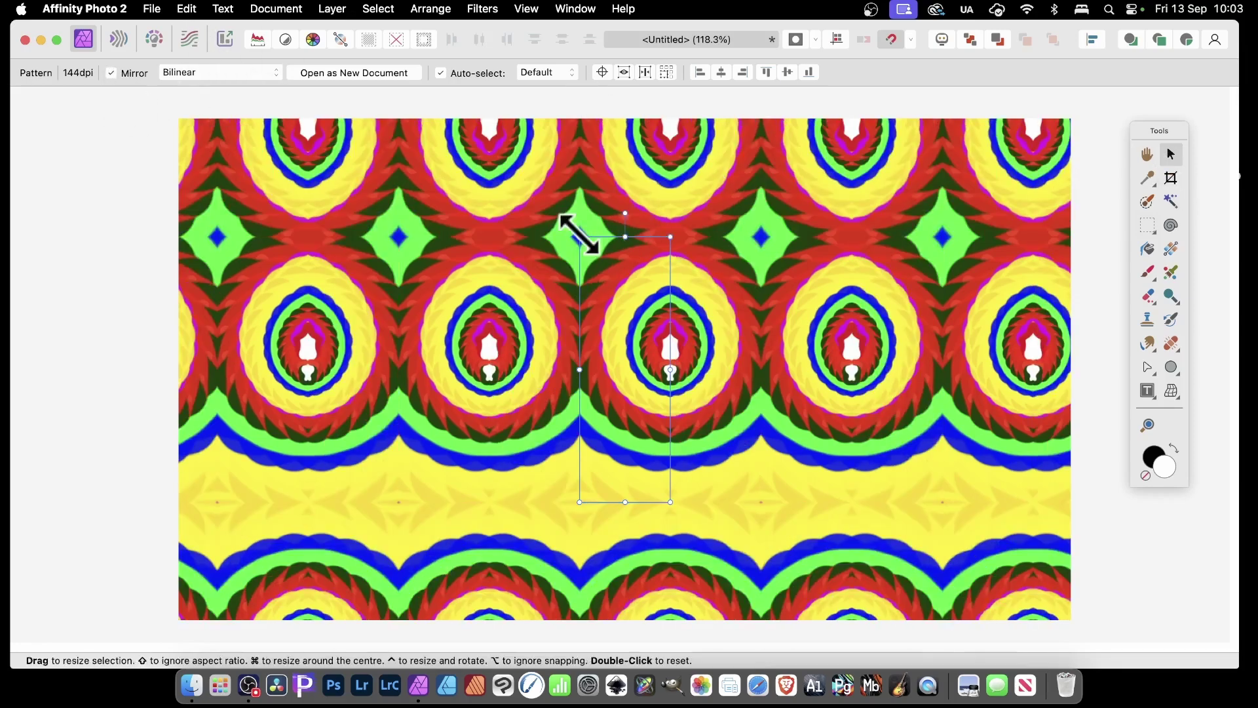
left_click_drag(576, 232, 514, 183)
left_click_drag(674, 172, 794, 228)
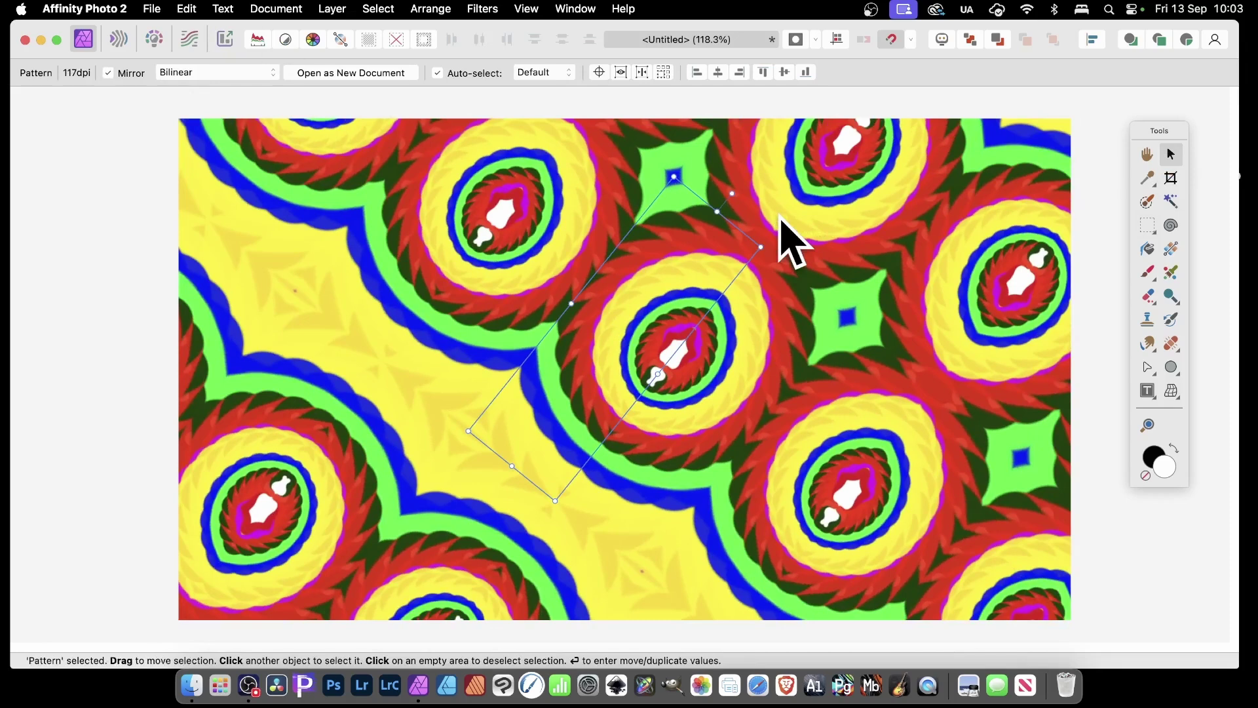
Apply a Mirror distortion with one mirror, a 273° input angle and a repositioned origin to the pattern, and undo back to the single spiral
left_click(483, 9)
mouse_move(513, 105)
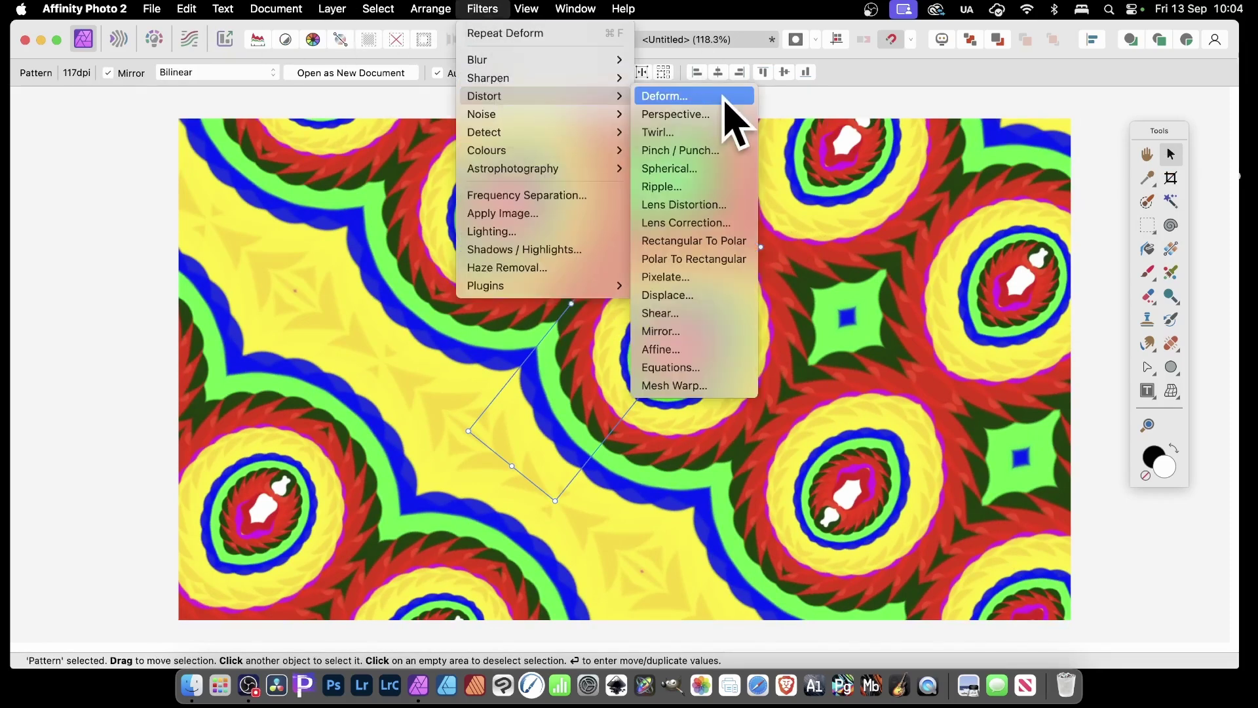
left_click(693, 331)
left_click_drag(1062, 488, 741, 324)
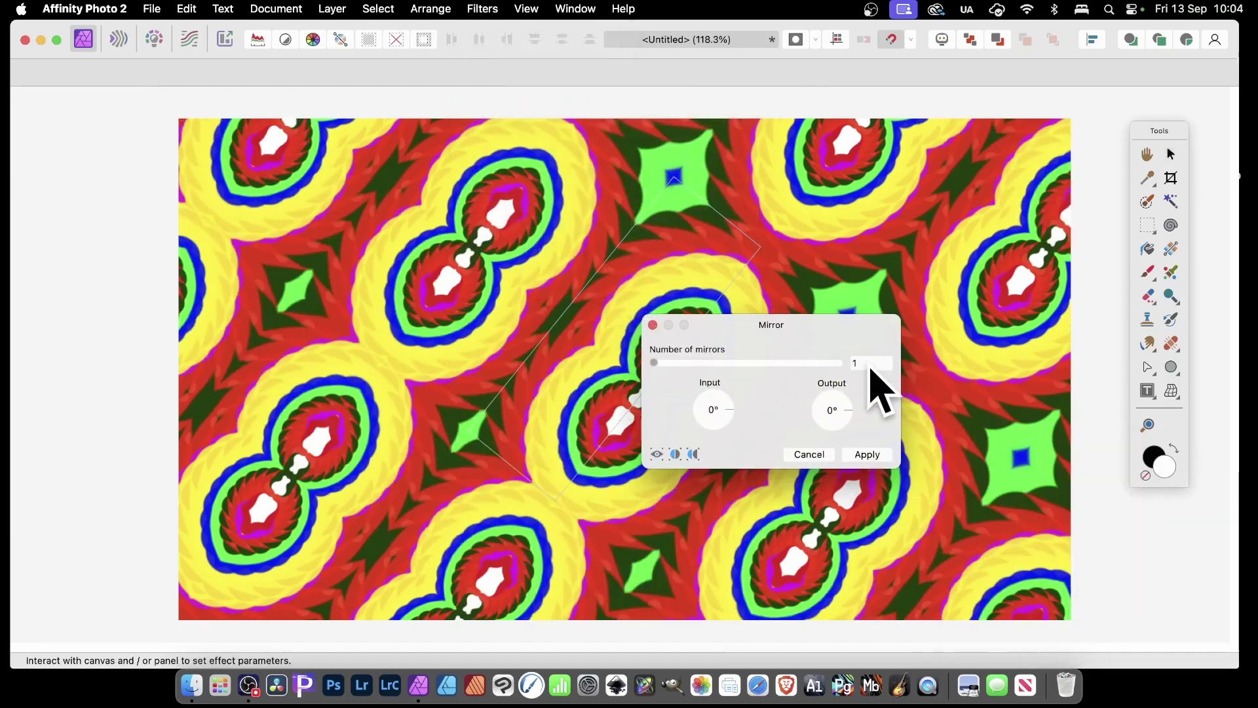
left_click_drag(734, 414, 716, 451)
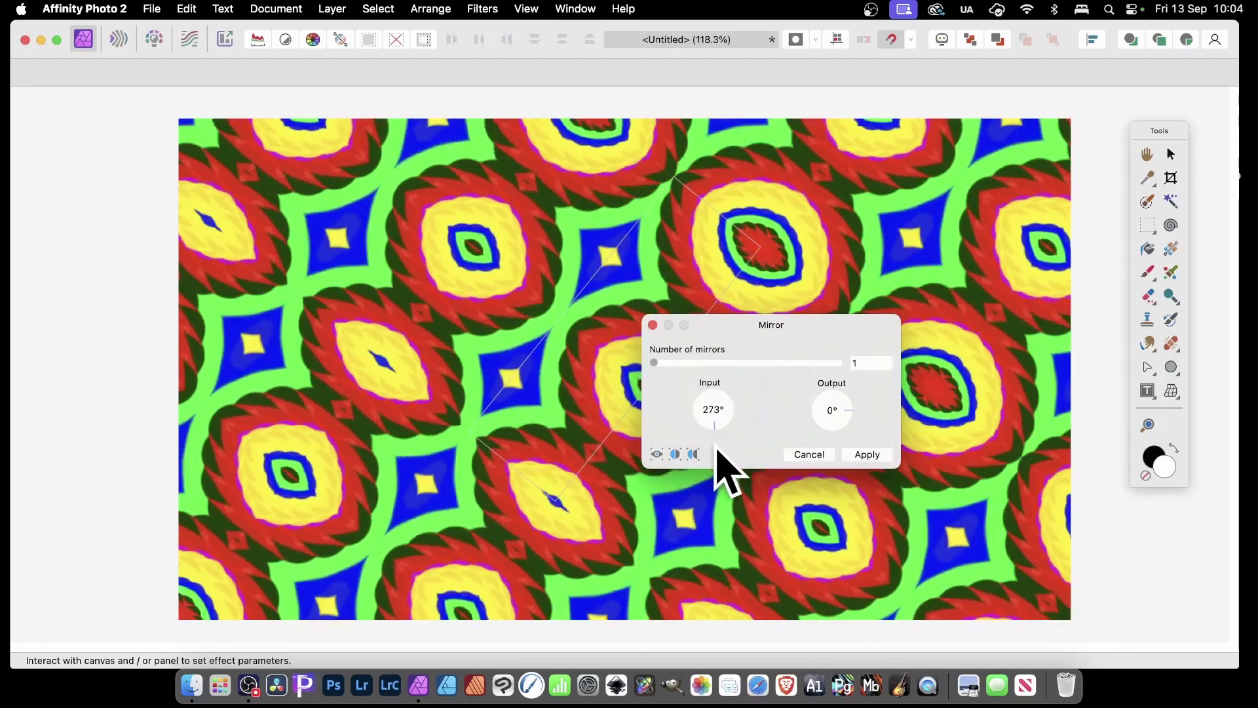
left_click_drag(511, 346, 472, 380)
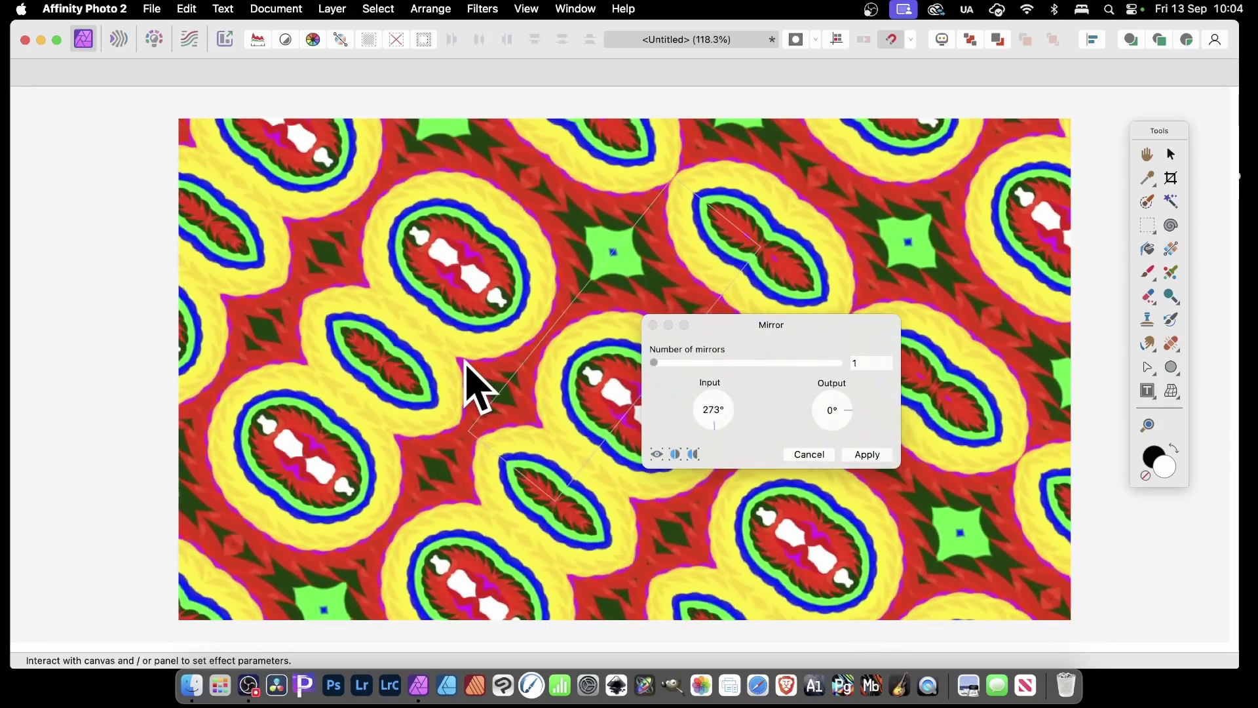
left_click(865, 454)
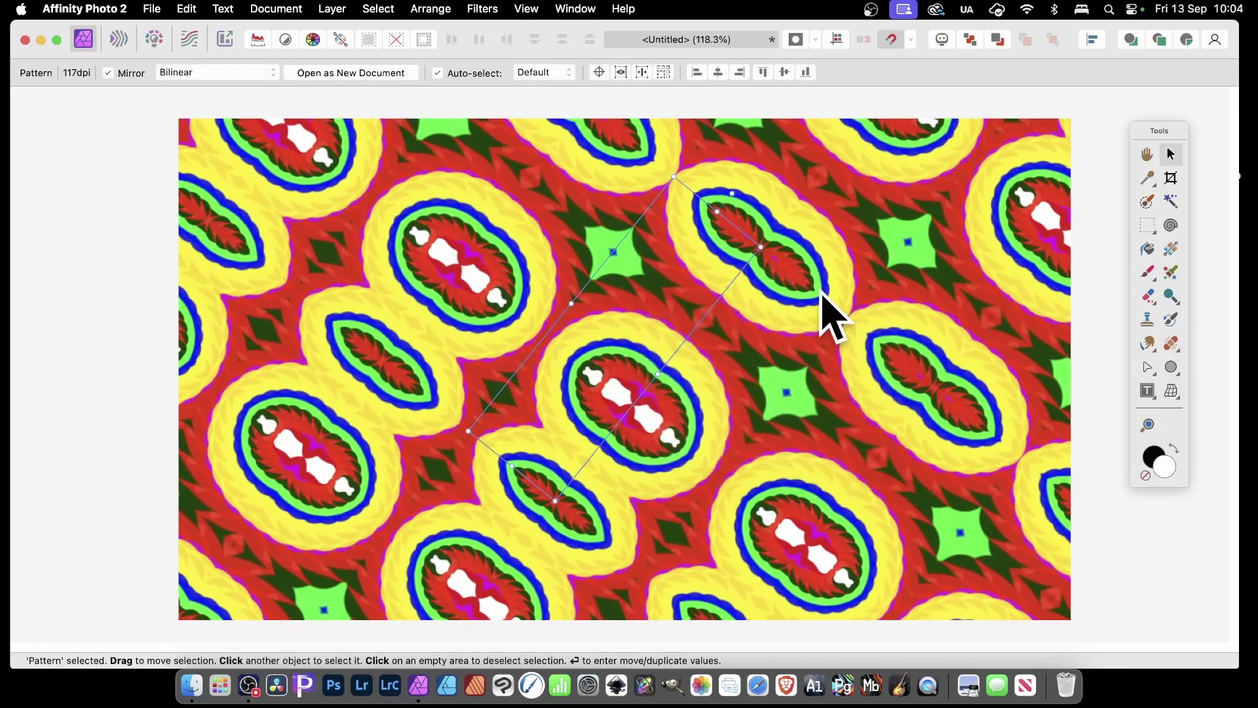
key("super+z")
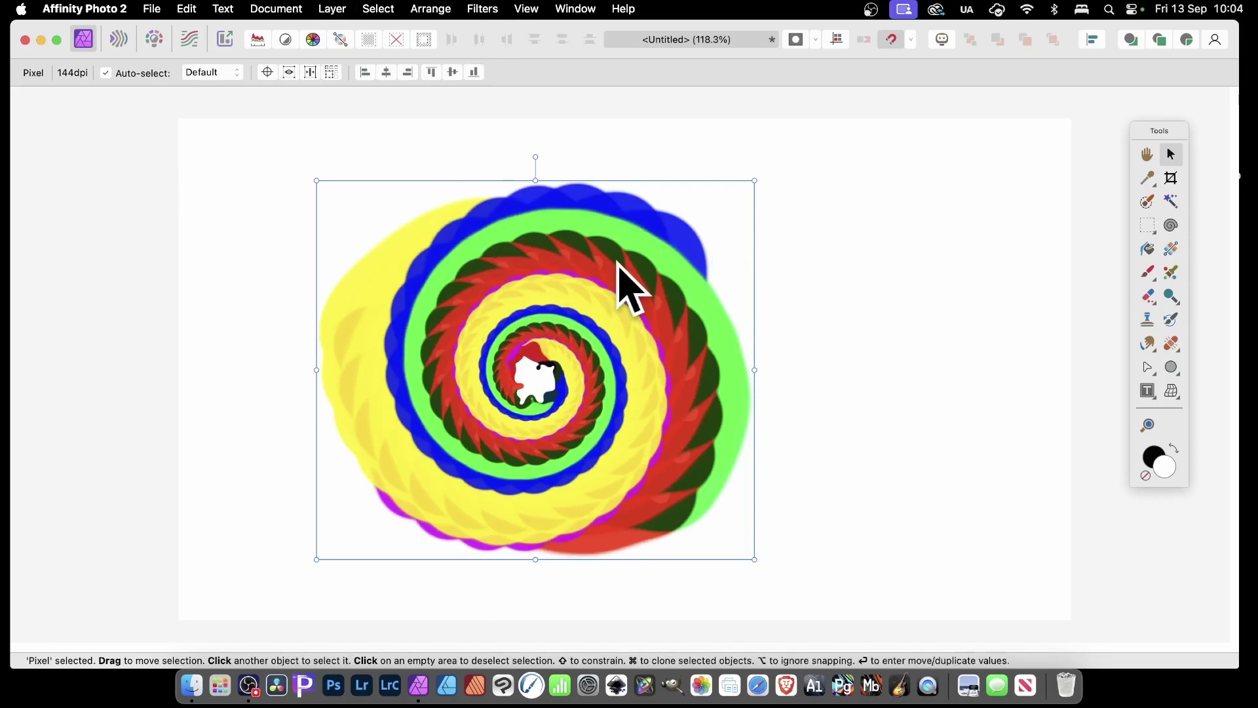
Start a Deform distortion on the spiral and place six control points in a ring around its centre
left_click(492, 6)
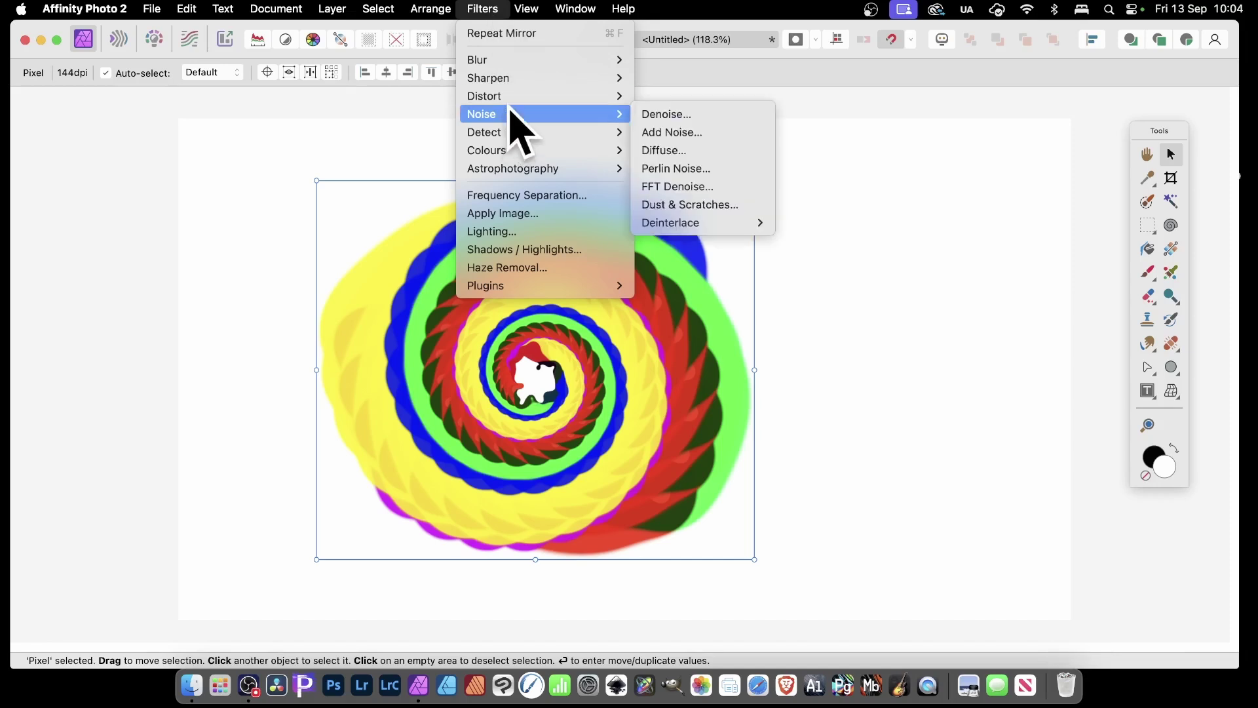
left_click(538, 302)
left_click(464, 294)
left_click(439, 378)
left_click(501, 454)
left_click(612, 465)
left_click(622, 360)
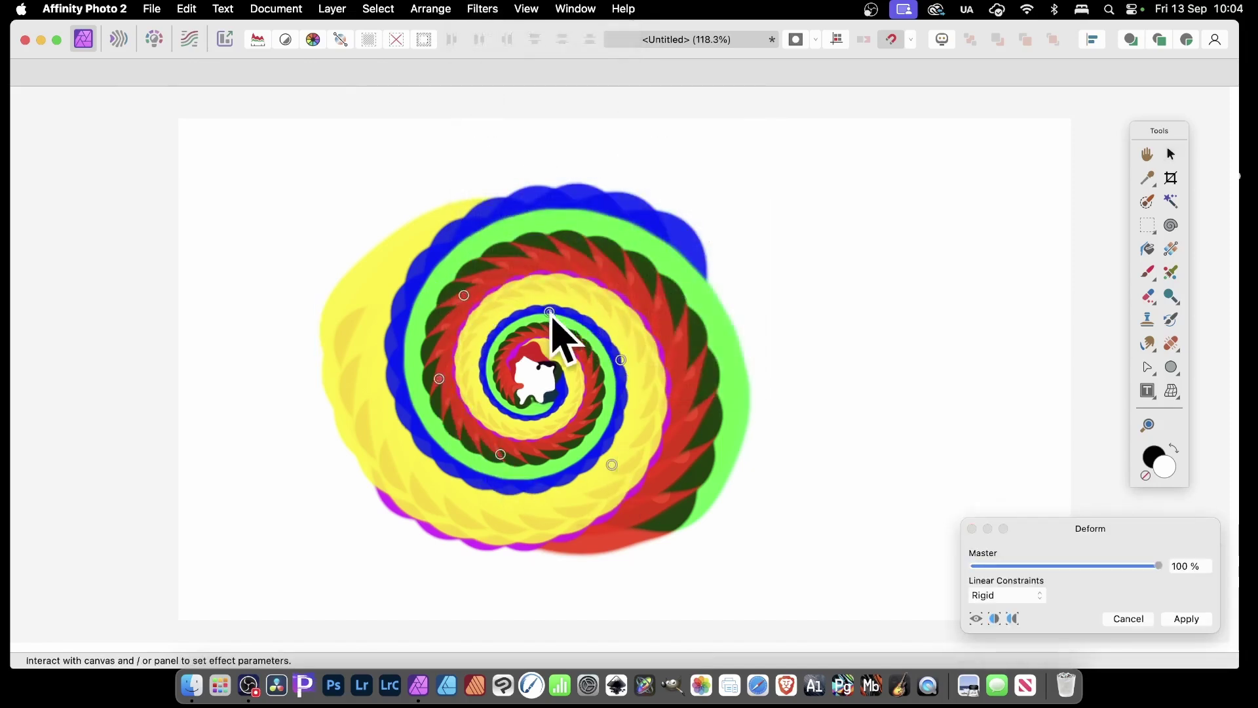
Pull most deform points outward and the middle-left one inward to reshape the spiral irregularly, and apply the deformation
left_click_drag(549, 312, 558, 233)
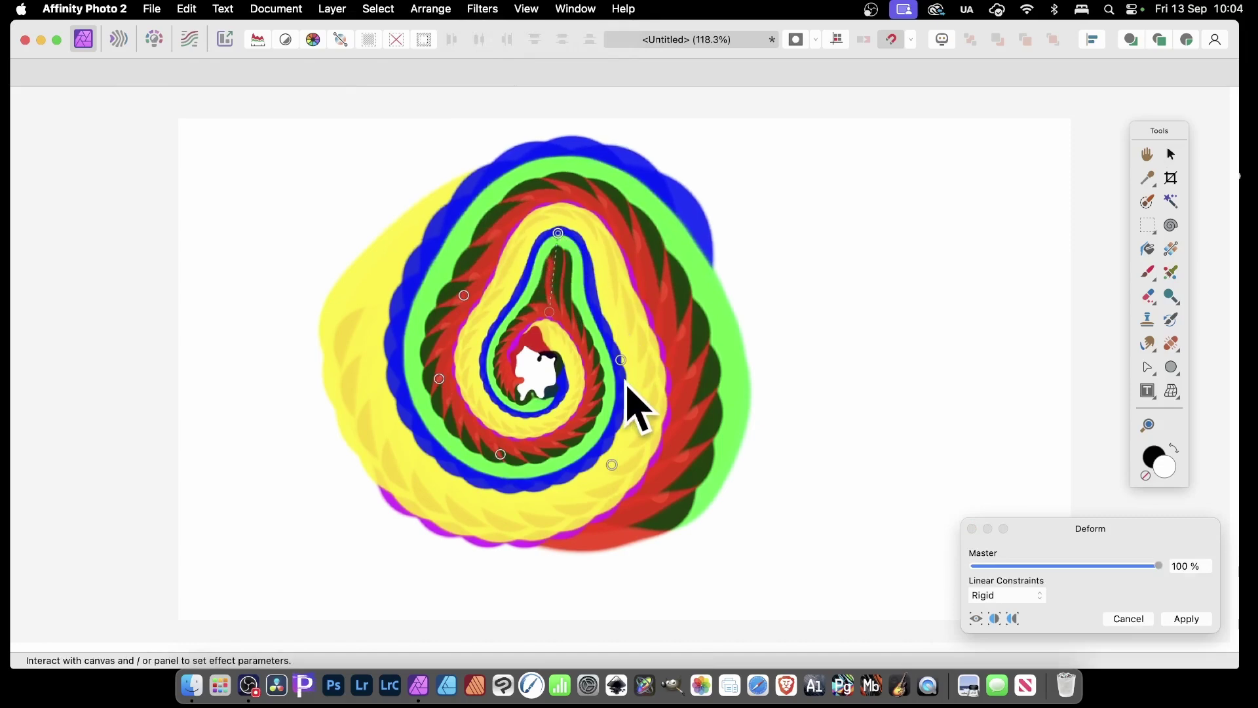
left_click_drag(622, 359, 679, 373)
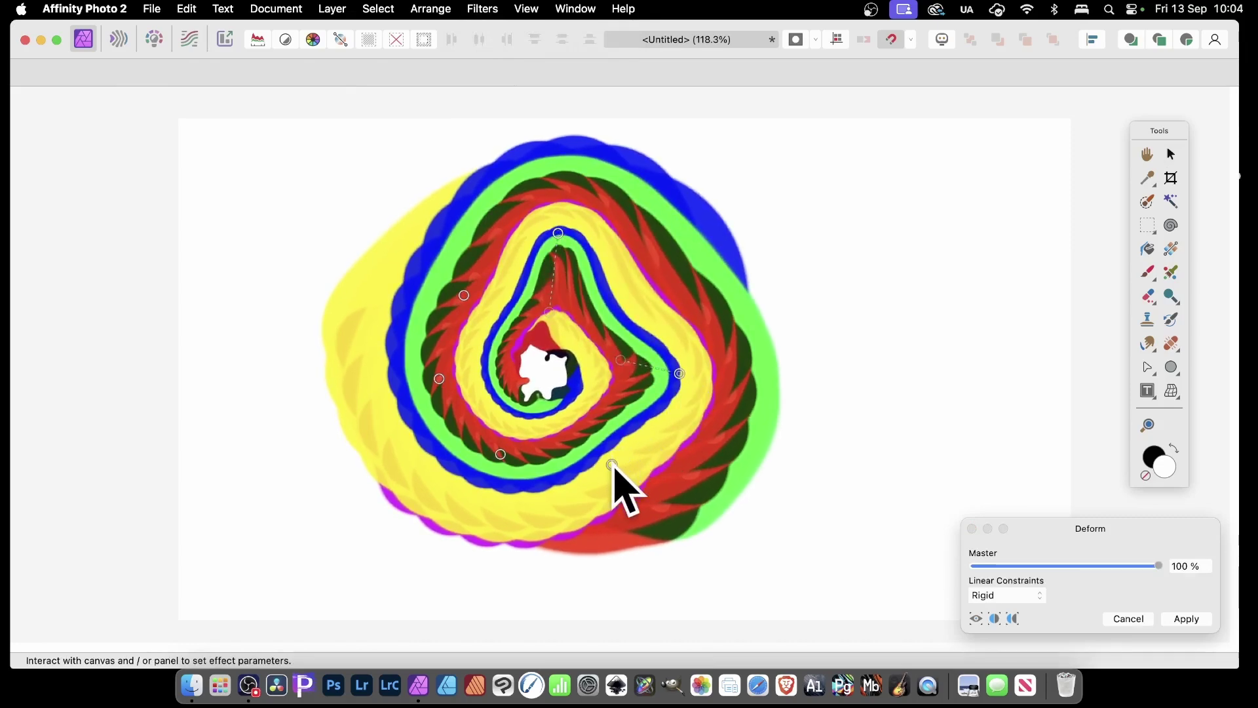
left_click_drag(612, 465, 645, 517)
left_click_drag(501, 453, 456, 485)
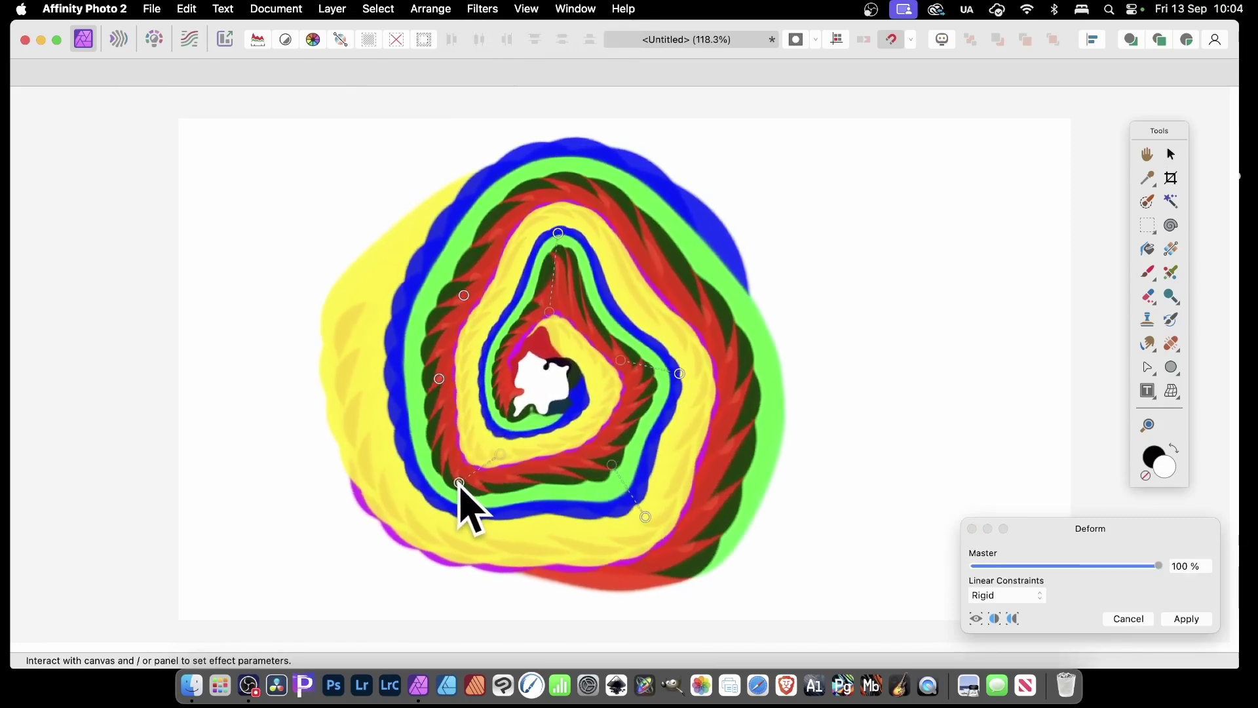
left_click_drag(439, 378, 498, 380)
left_click_drag(463, 295, 384, 250)
left_click_drag(490, 250, 462, 214)
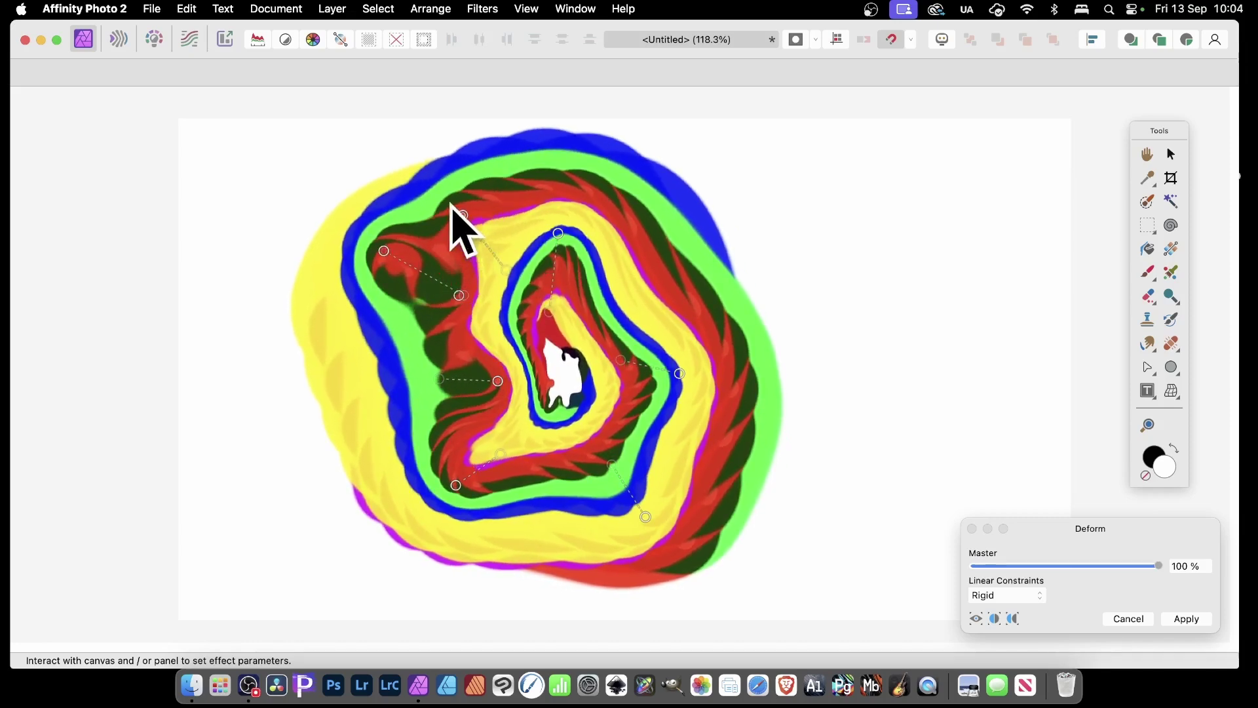
left_click(1198, 618)
Select a large rectangle over the central part of the deformed spiral and create a new pattern layer from it
left_click(1148, 225)
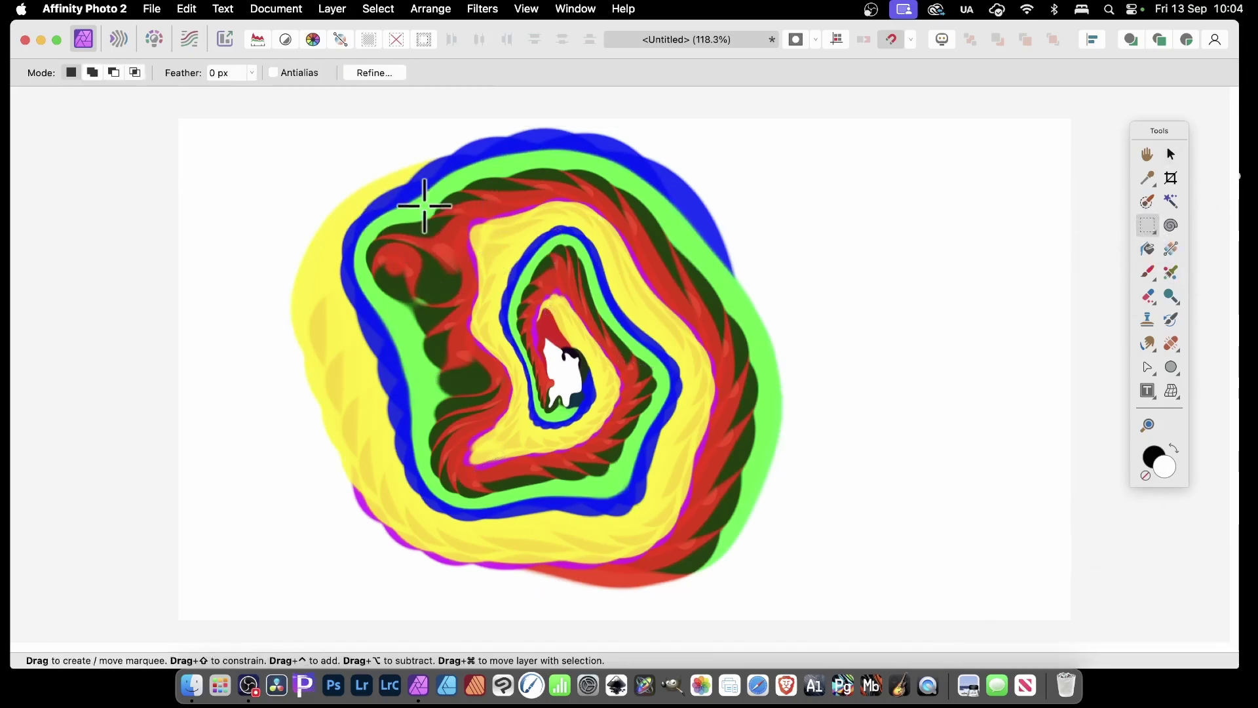
left_click_drag(525, 365, 695, 531)
left_click(332, 9)
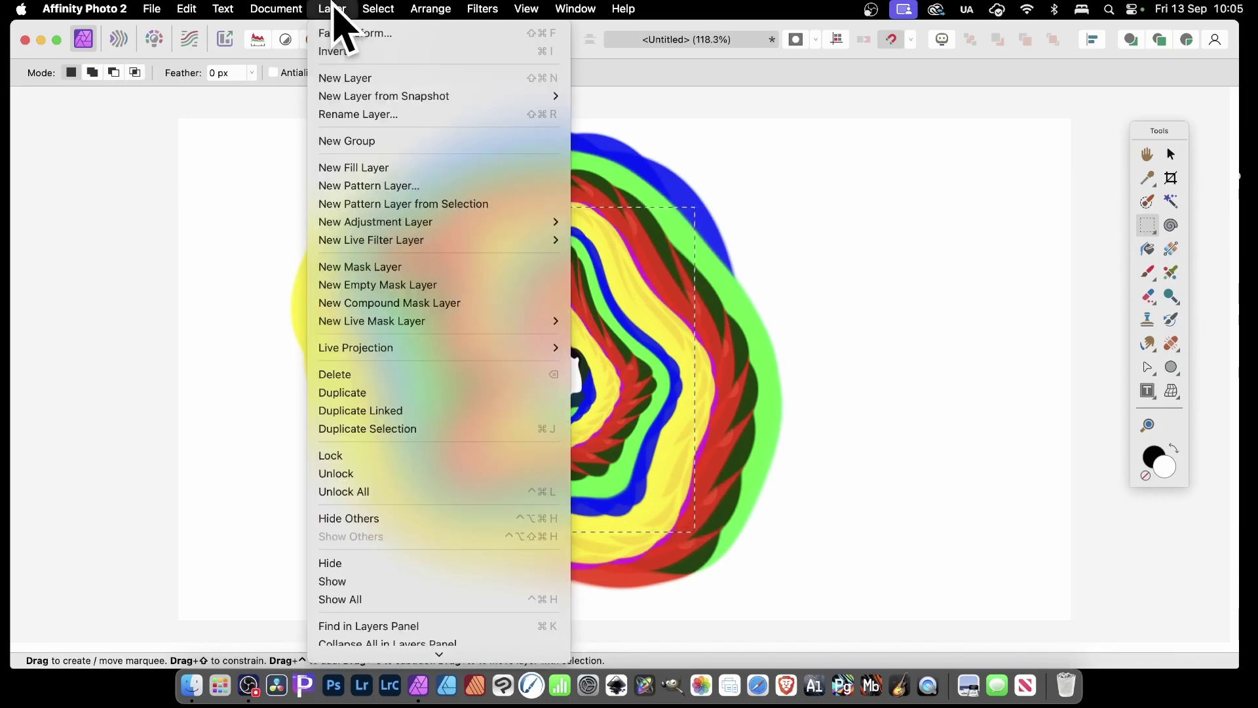
left_click(380, 204)
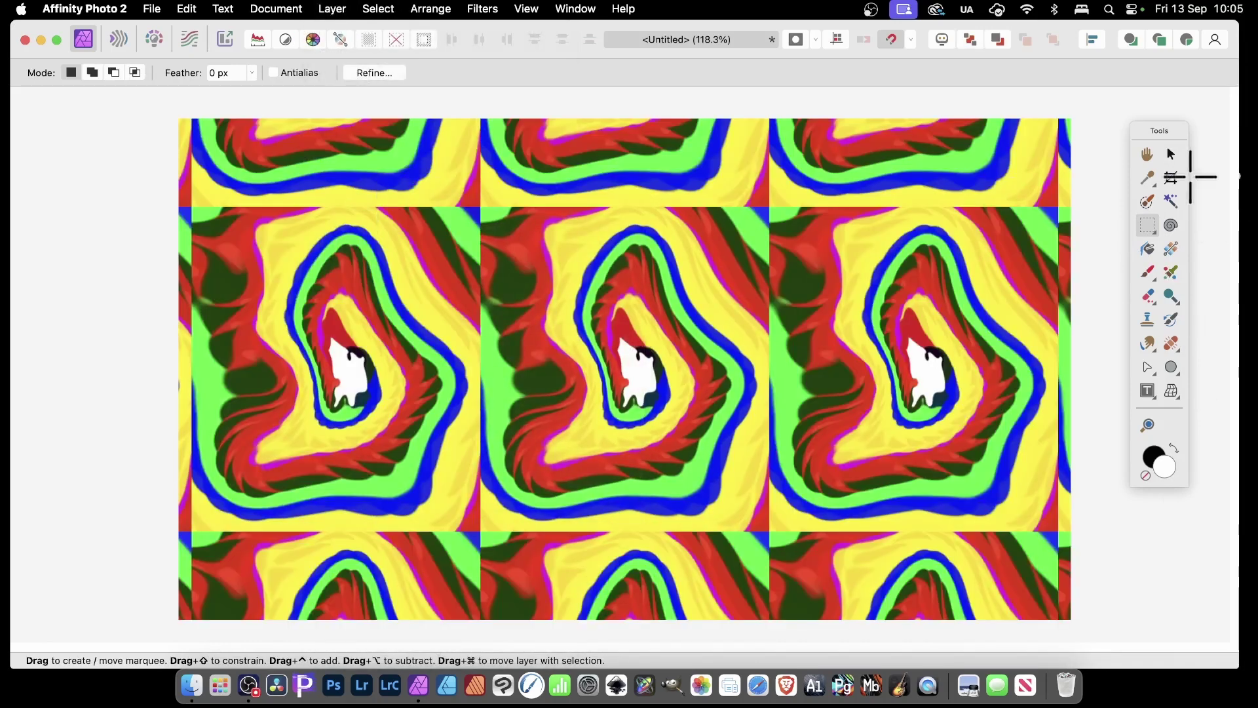
Mirror the deformed-spiral pattern and shrink its tile to about 60% of its size
left_click(1170, 154)
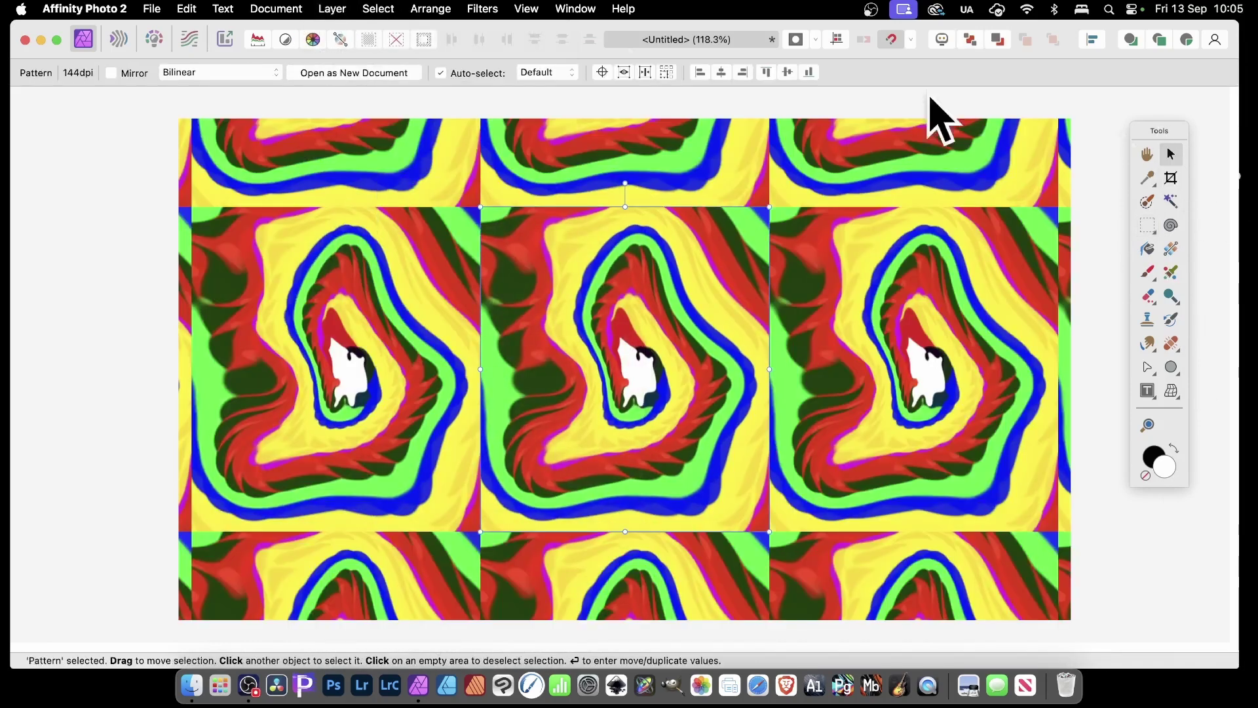
left_click(111, 72)
left_click_drag(481, 208, 616, 315)
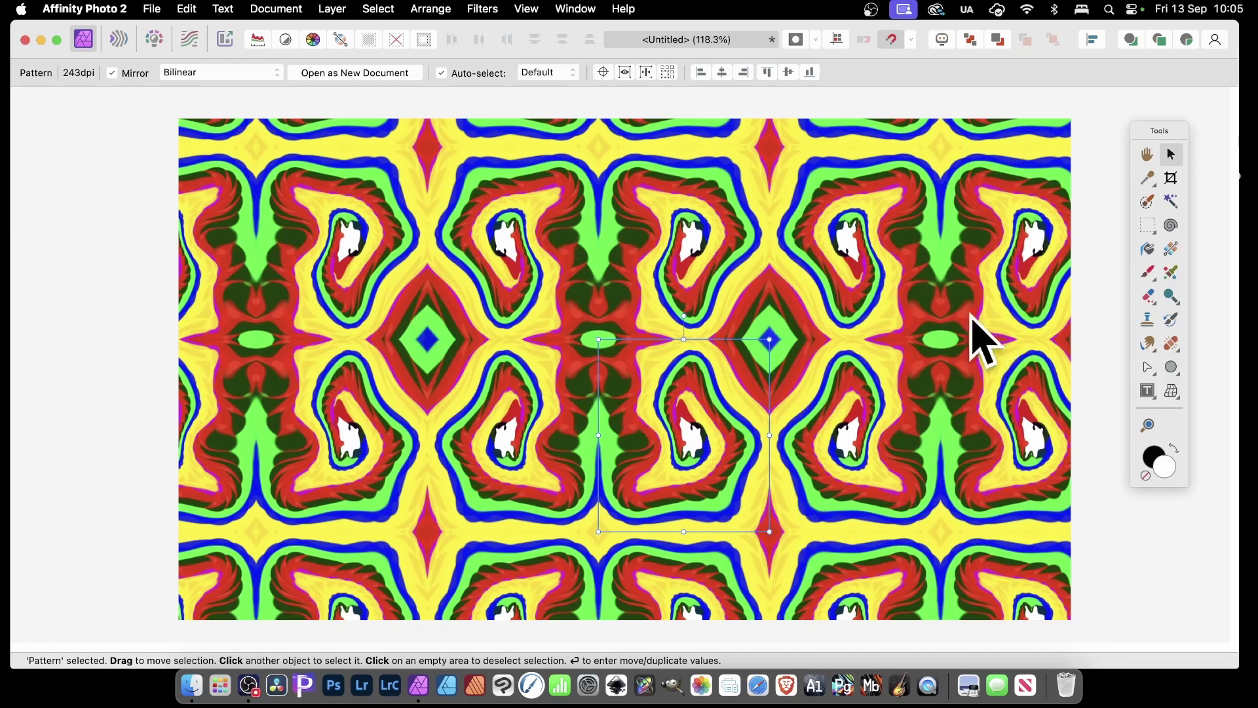
Apply a Mirror distortion to the pattern with one mirror, a 315° input angle, a 0° output angle and a repositioned origin
left_click(482, 9)
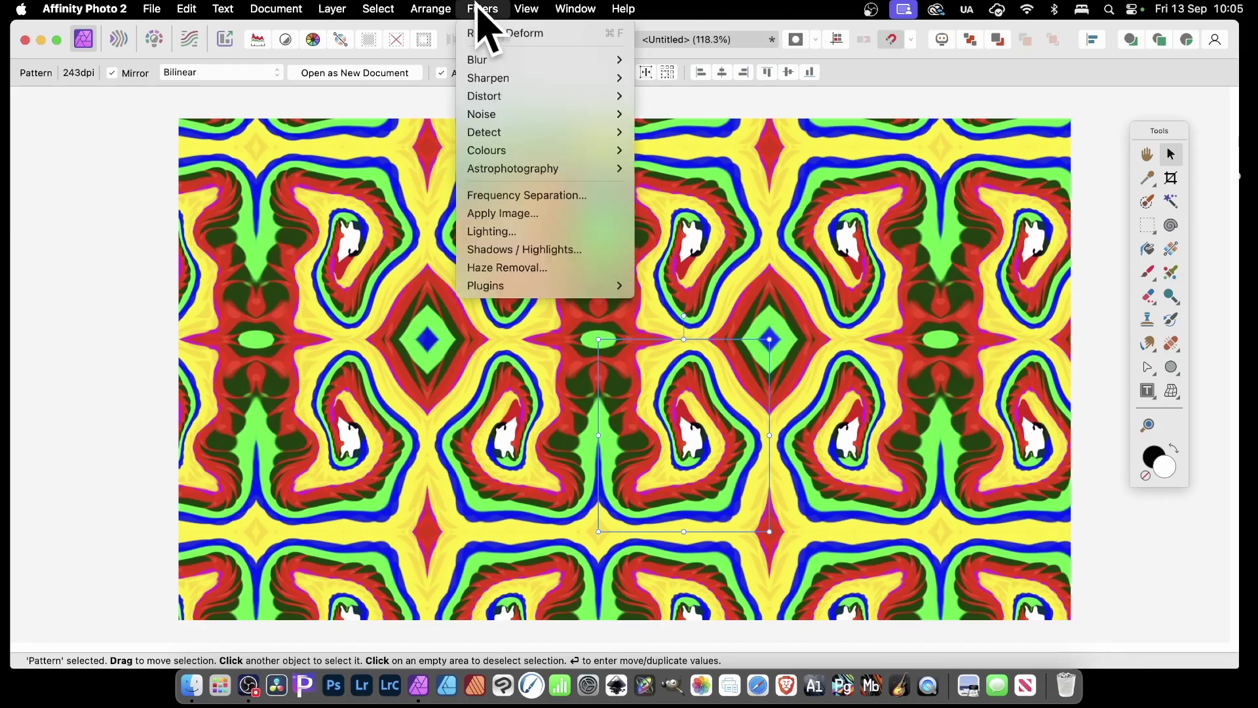
mouse_move(498, 97)
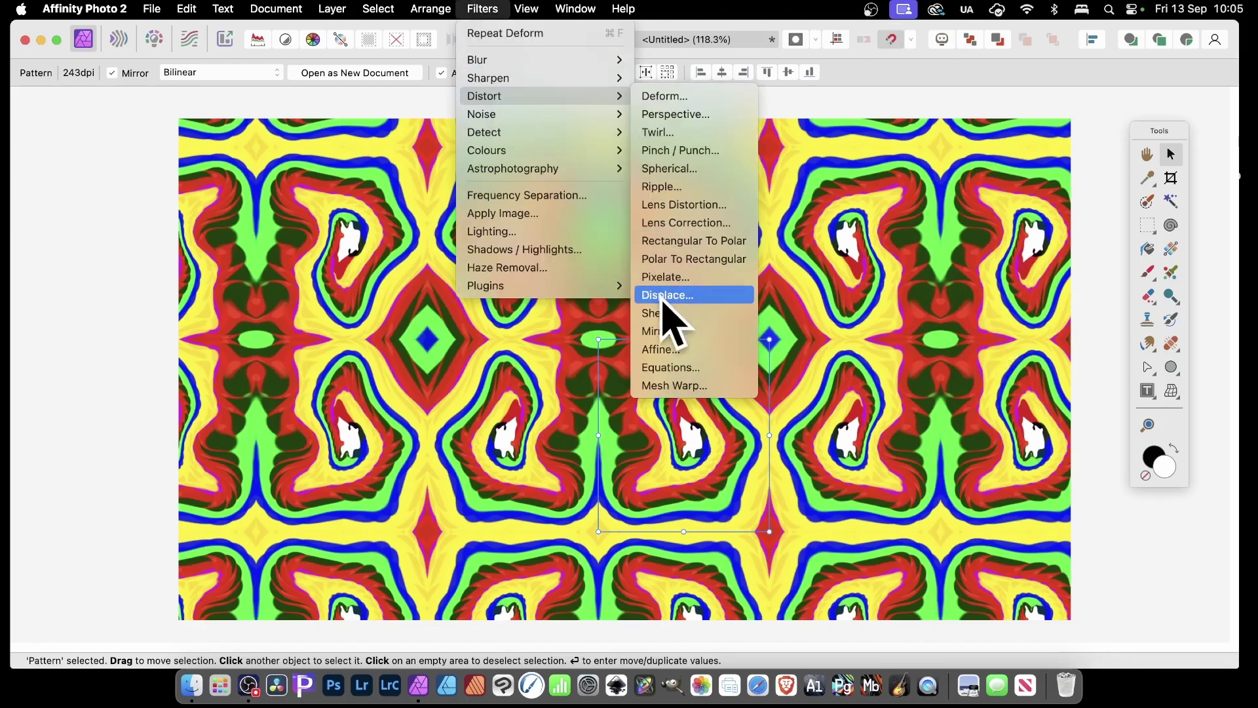
left_click(666, 331)
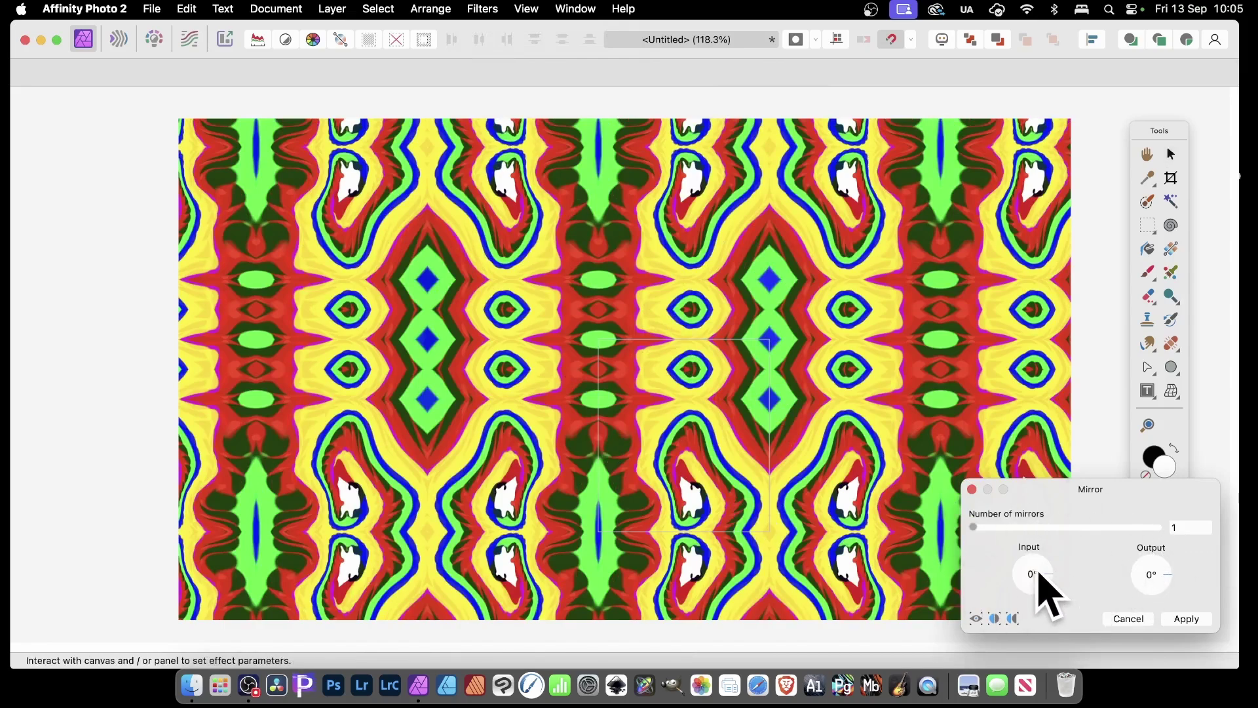
left_click_drag(1046, 571, 1053, 587)
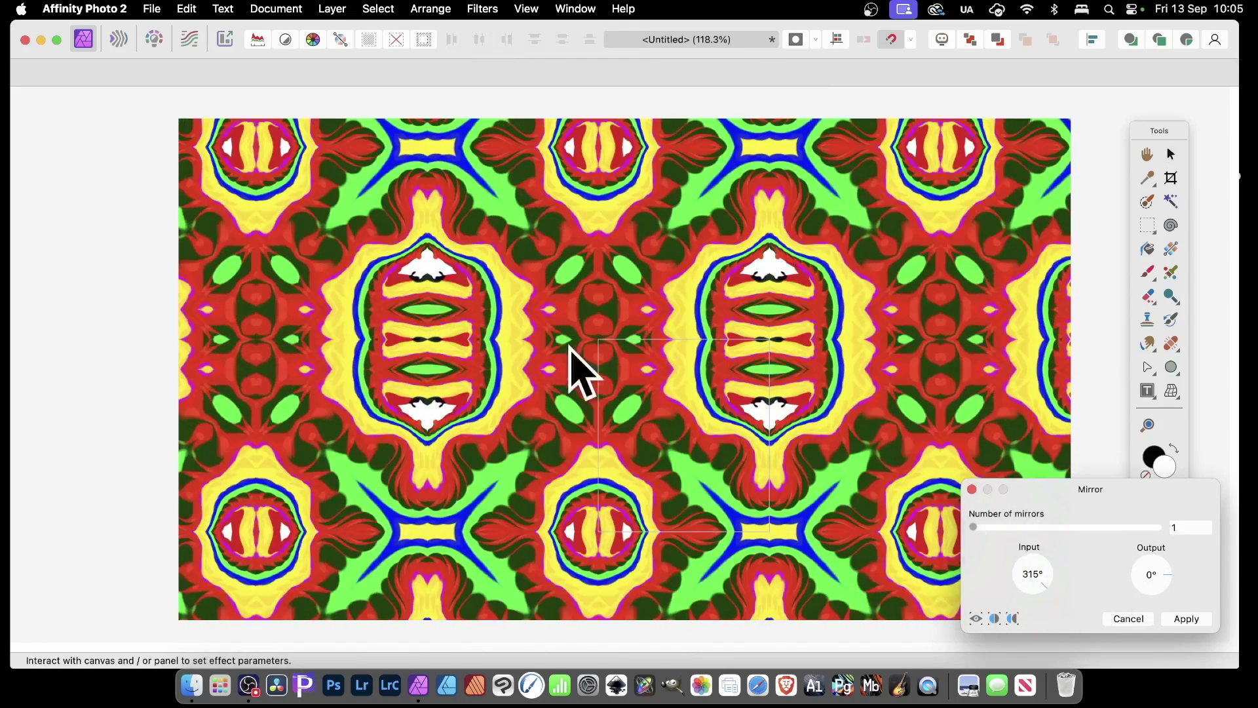
left_click_drag(725, 407, 792, 378)
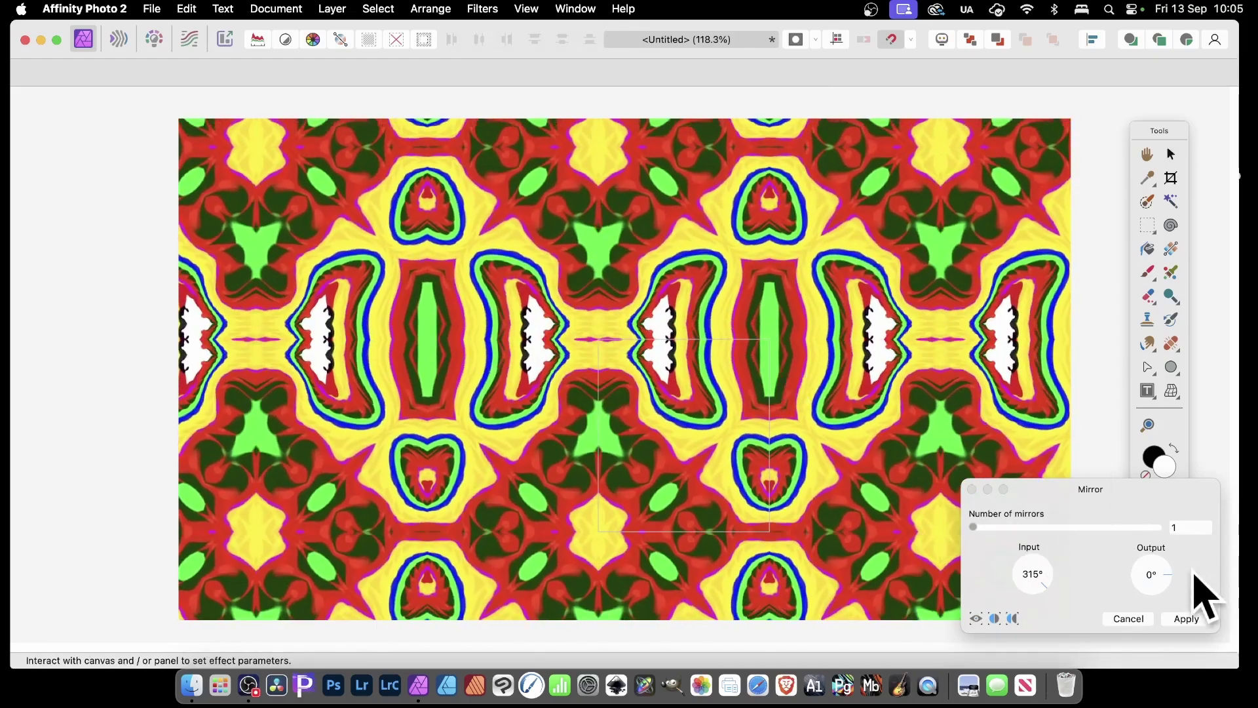
left_click(1198, 622)
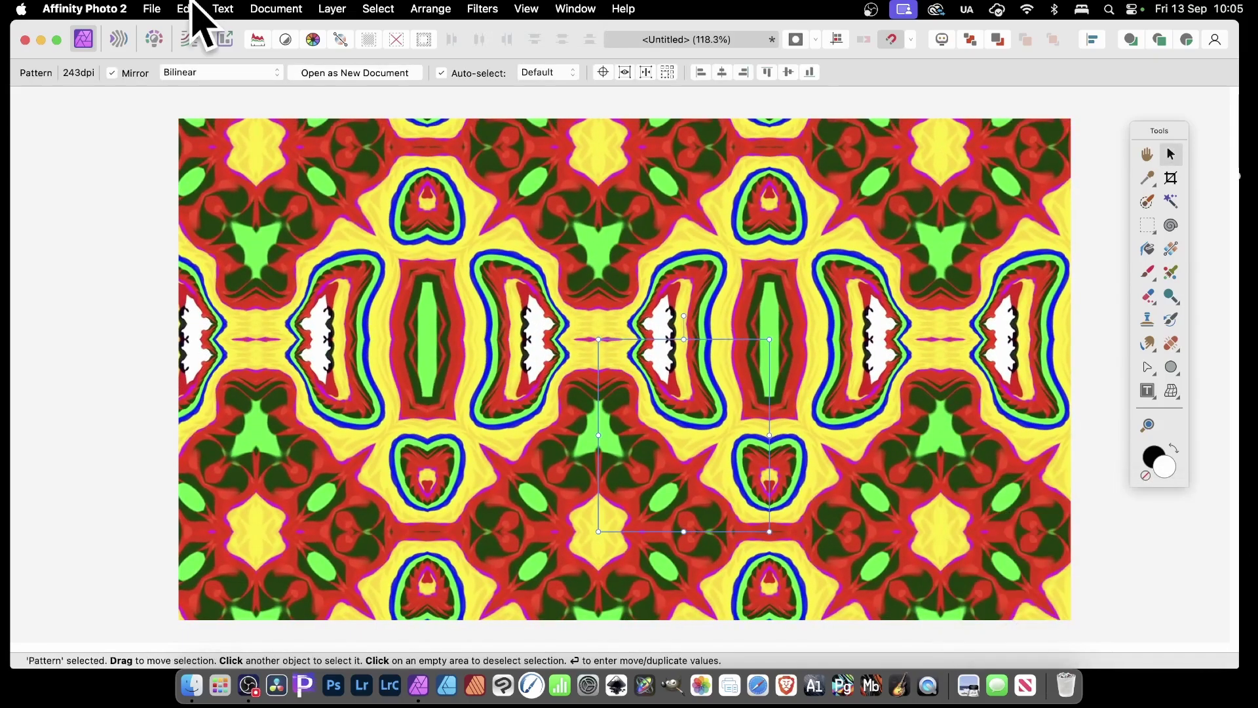